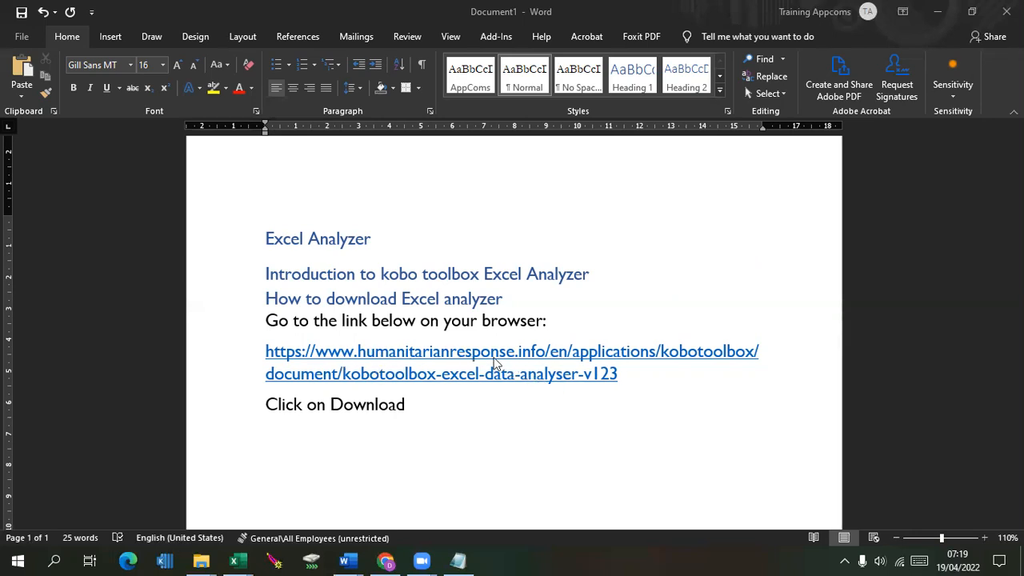
Open the document's humanitarianresponse.info link in the browser and download KoBoToolbox Excel Data Analyser 1.23.xlsx.
click(626, 382)
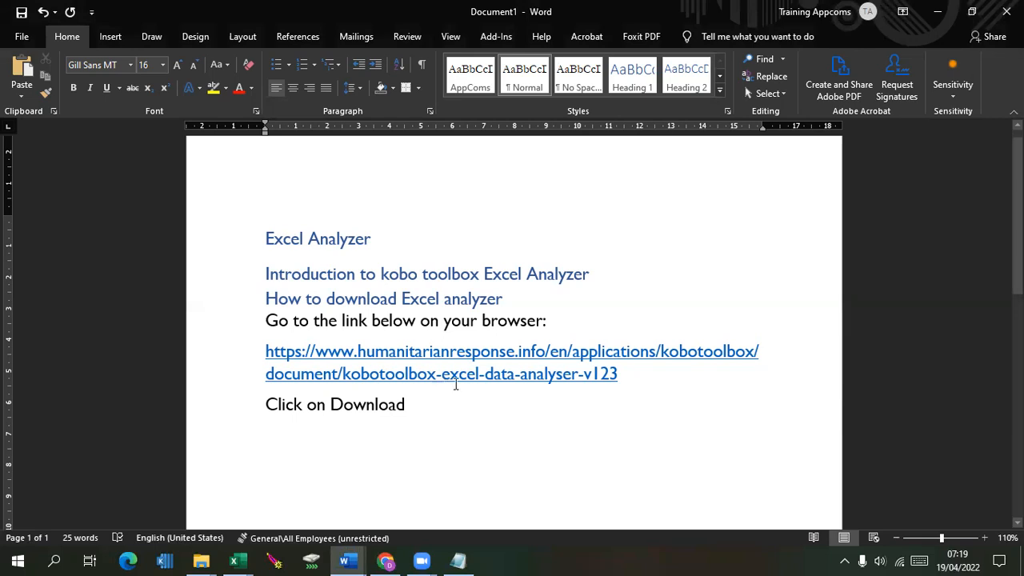
ctrl+click(272, 352)
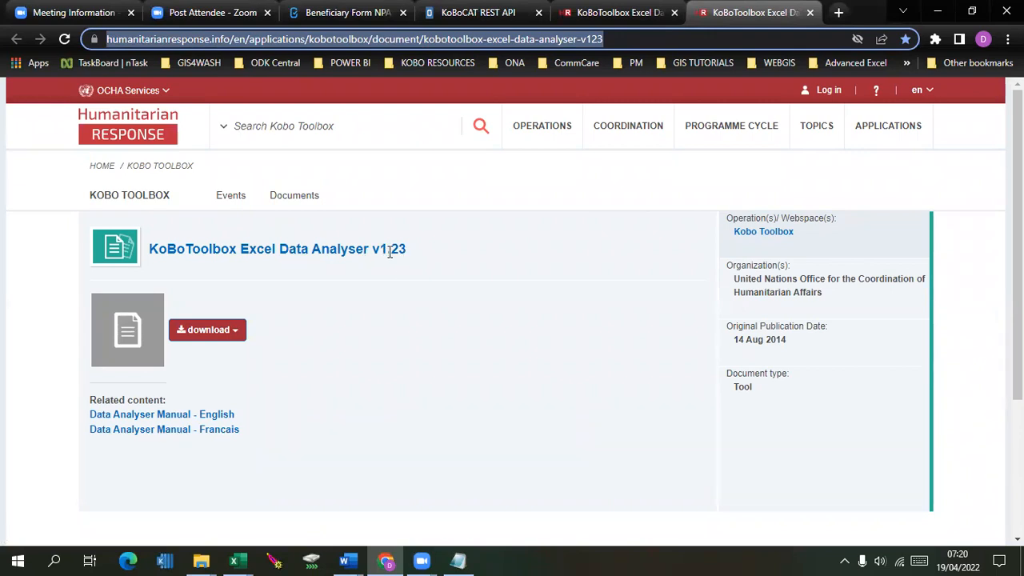
click(228, 334)
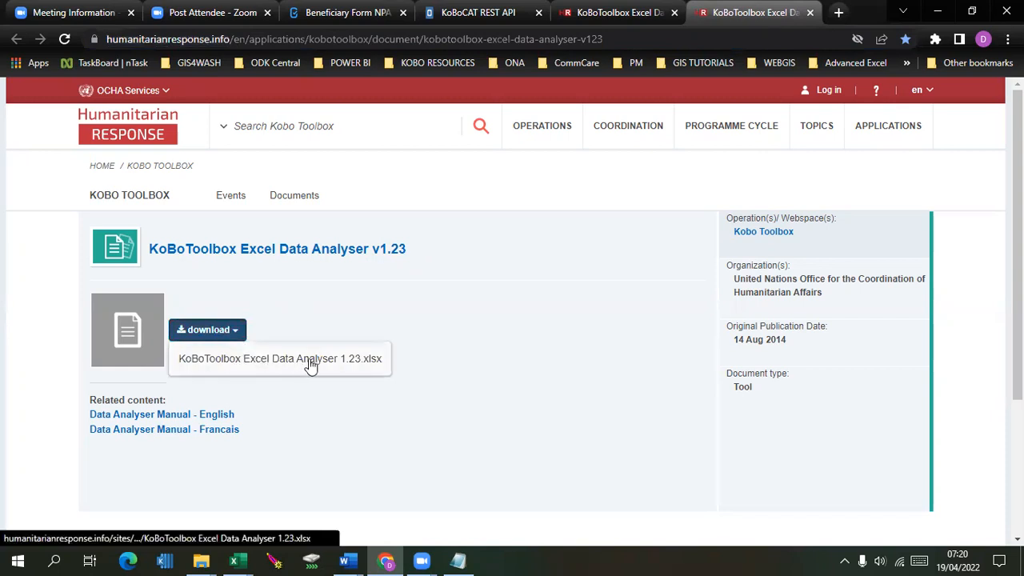
click(242, 364)
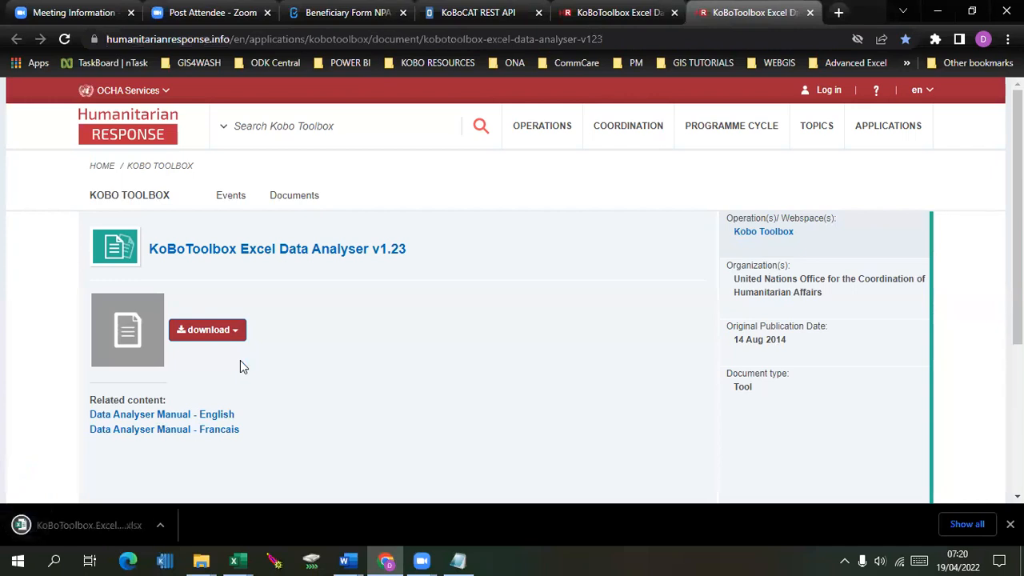
Open the downloaded Excel Data Analyser workbook, enable editing, and look over its Config sheet.
click(67, 526)
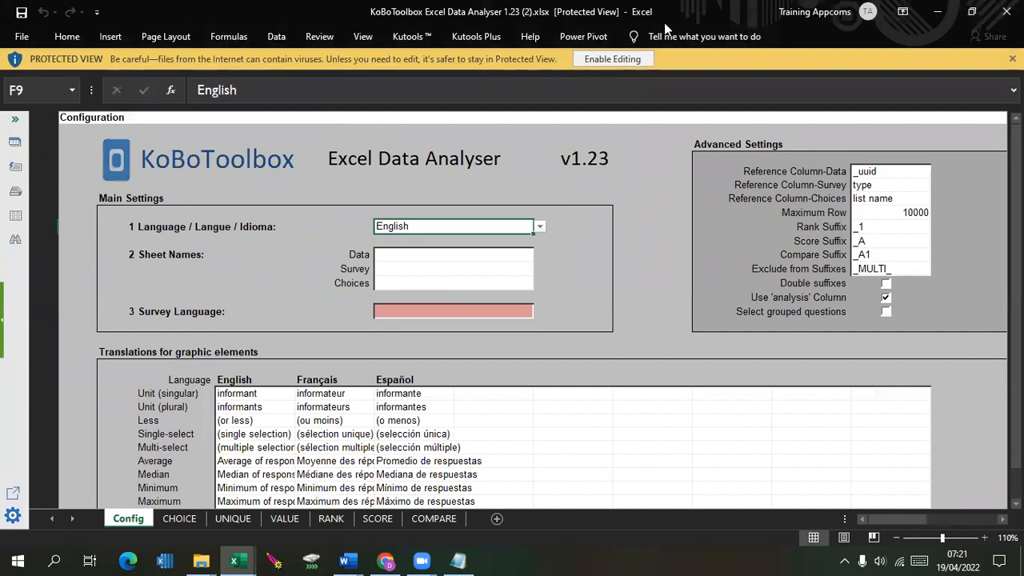
click(608, 58)
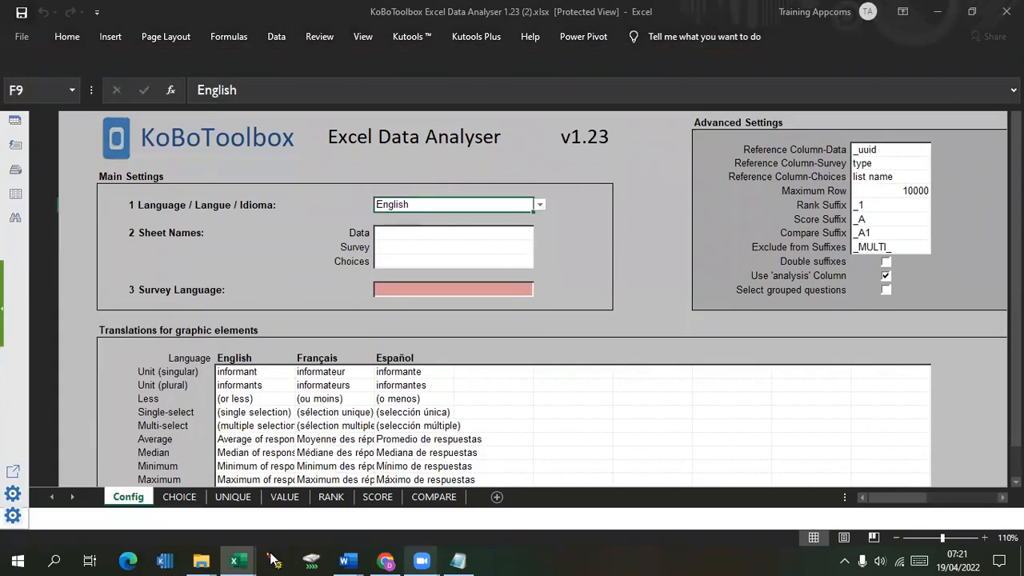
mouse_move(251, 560)
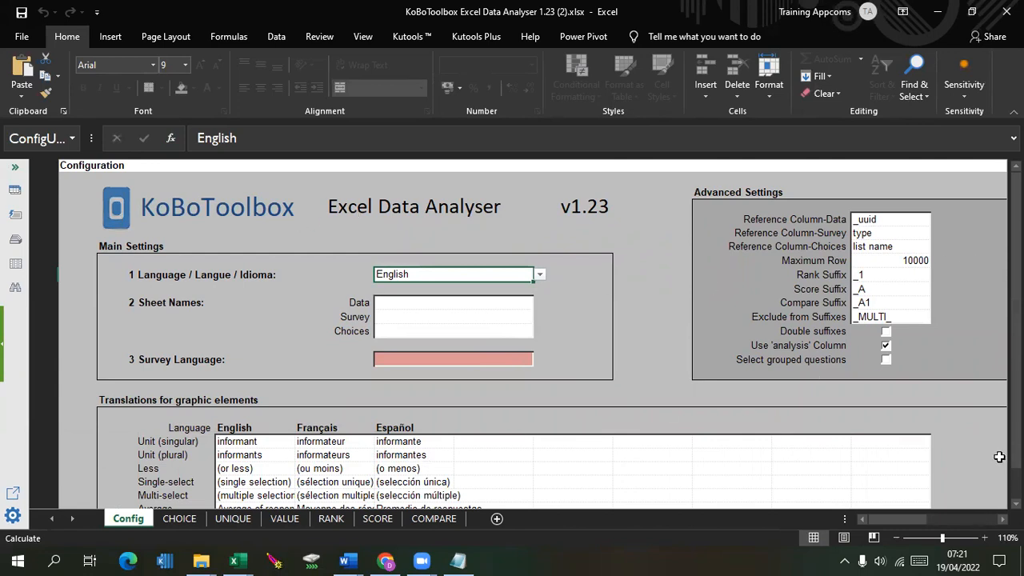
drag(1017, 438, 1016, 470)
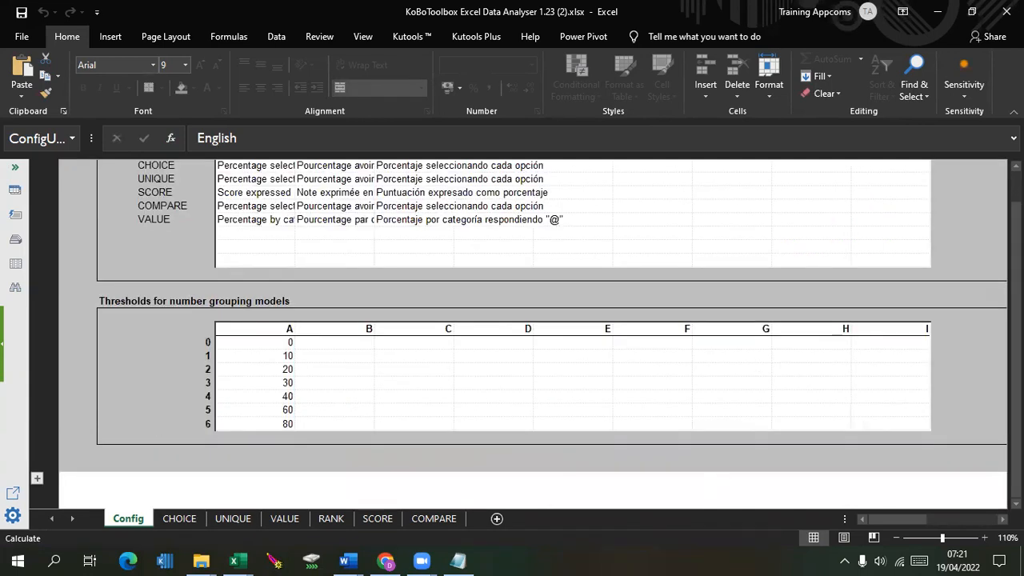
drag(1016, 448, 1017, 200)
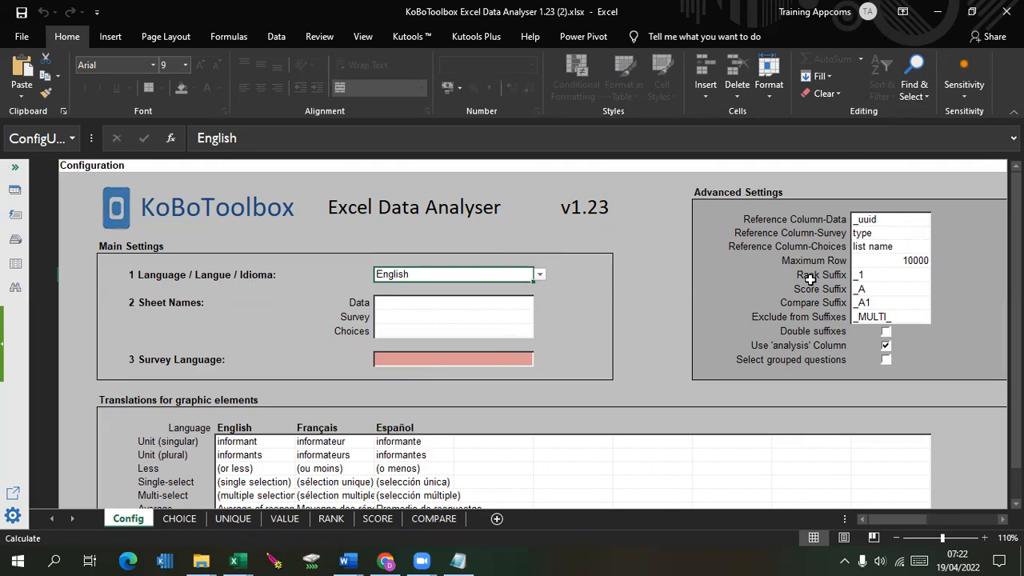
Restore the downloaded workbook to a floating window, move it up and widen it.
click(972, 11)
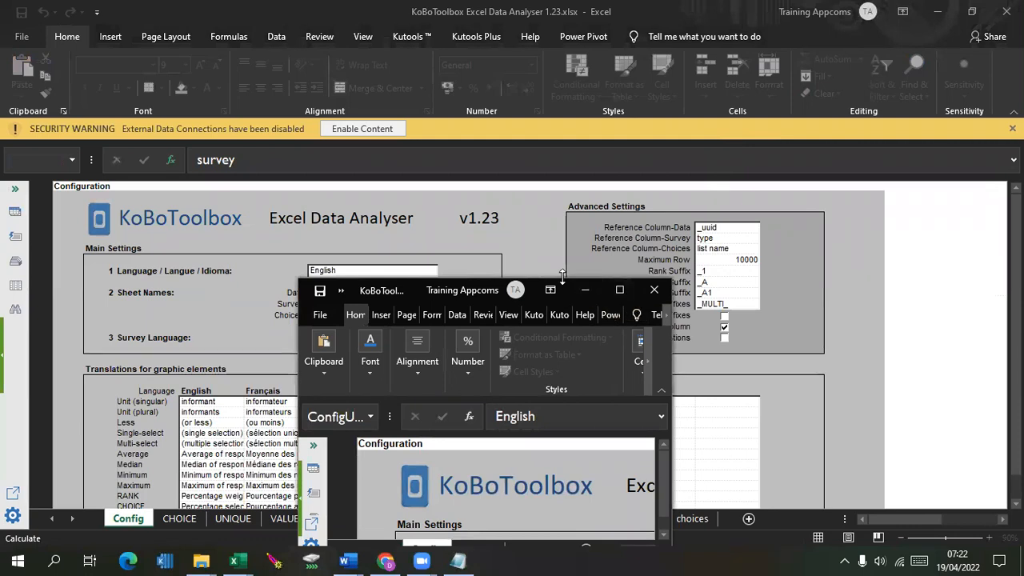
drag(562, 275, 425, 13)
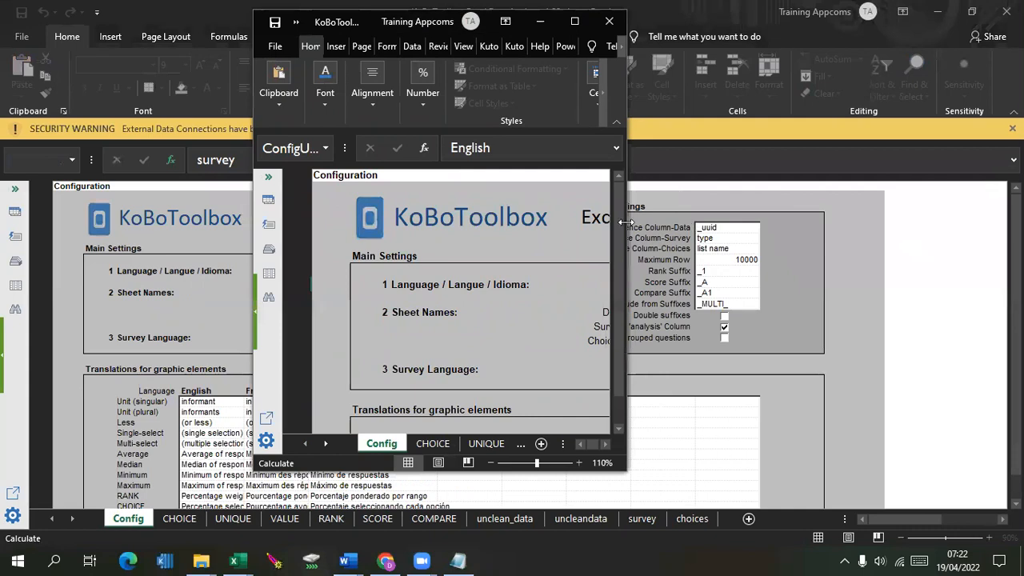
drag(626, 223, 968, 222)
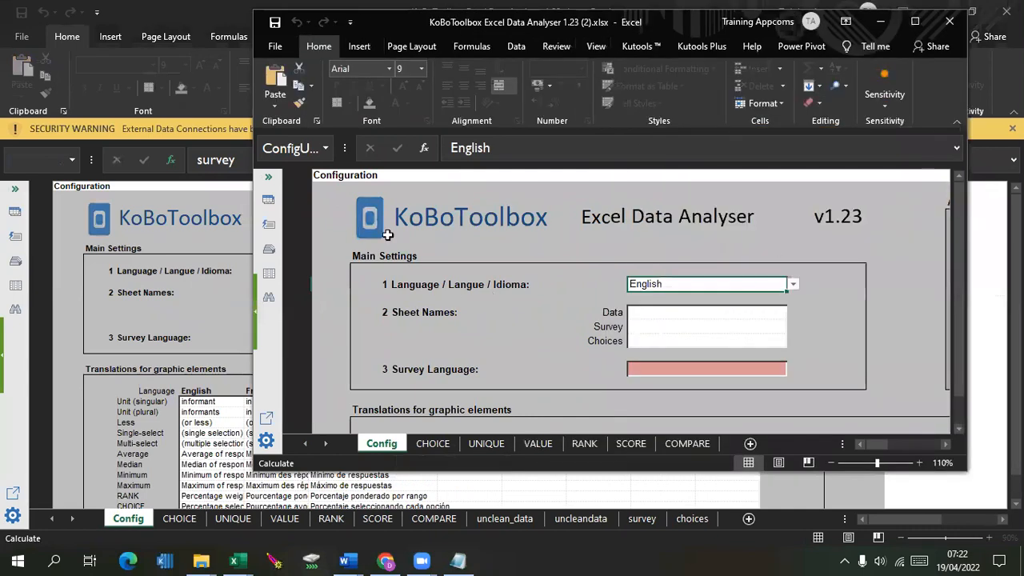
Minimize the other Excel Data Analyser 1.23 workbook and widen the downloaded copy's window further.
click(248, 221)
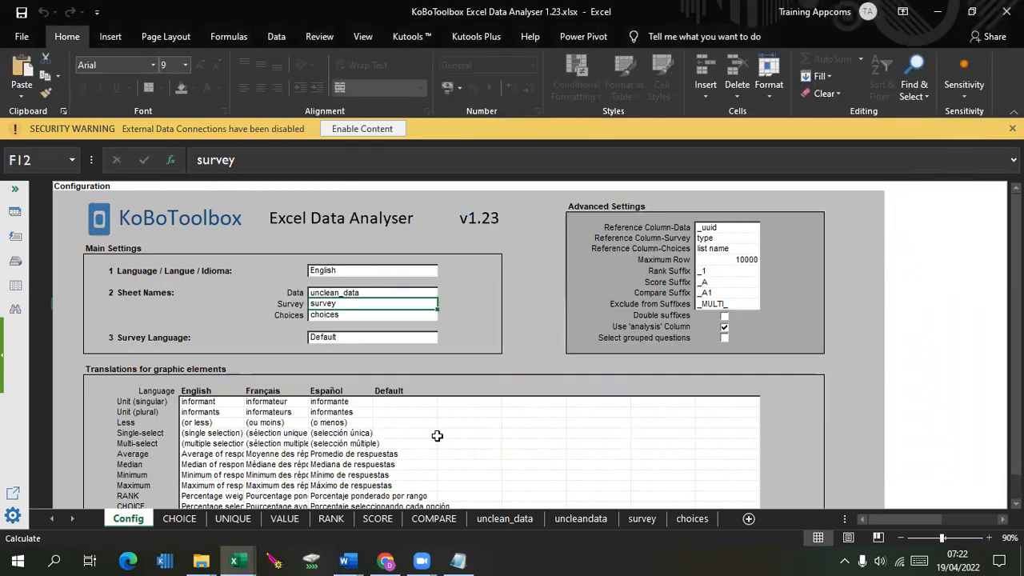
click(238, 560)
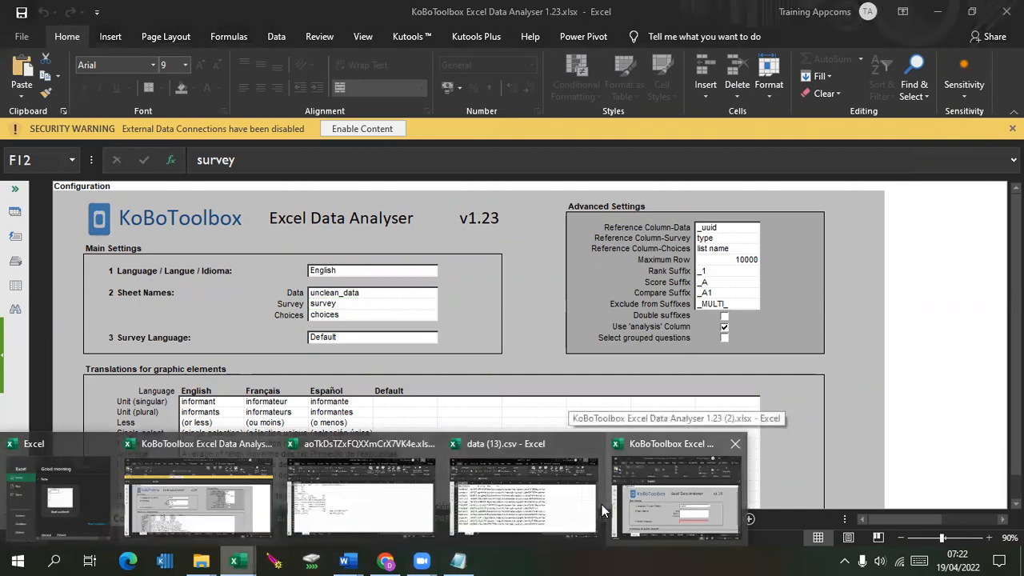
click(602, 504)
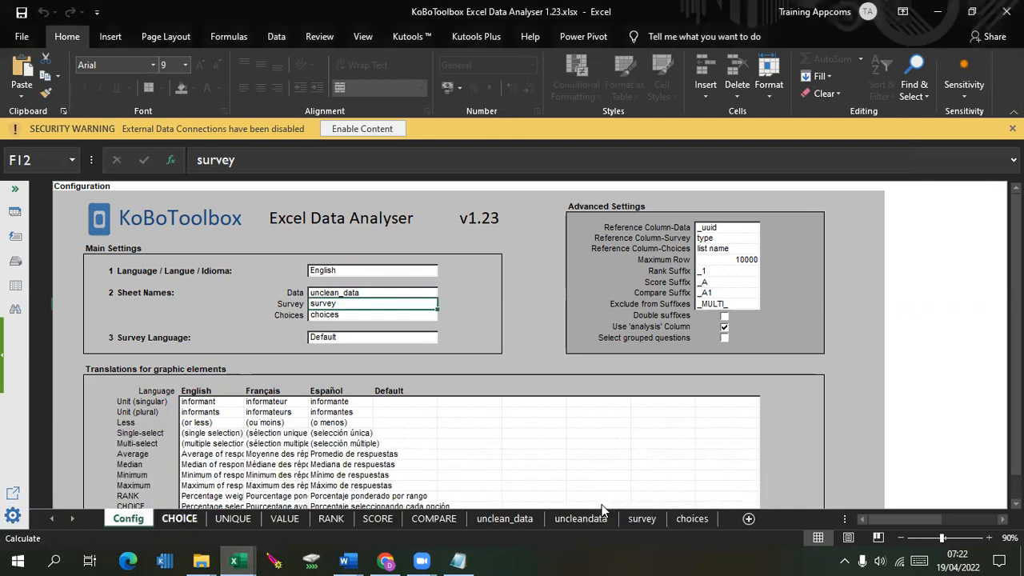
click(938, 19)
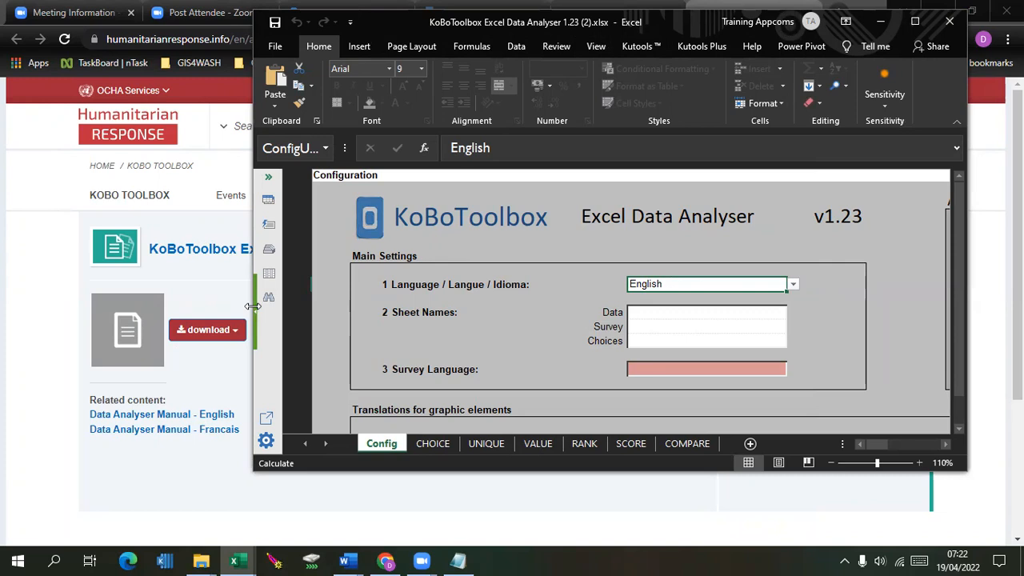
drag(252, 306, 51, 307)
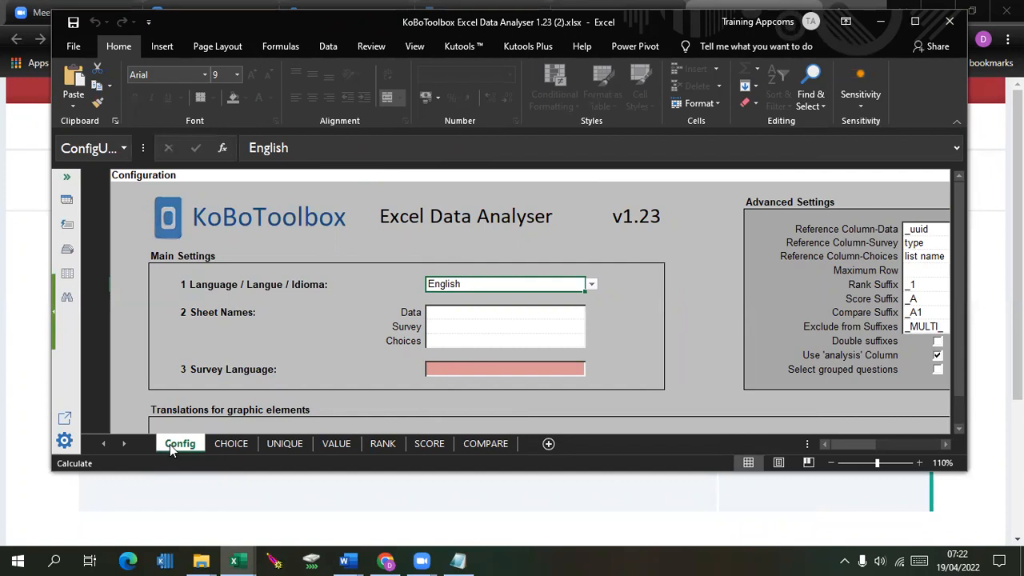
Look through the CHOICE, UNIQUE, VALUE, RANK, SCORE and COMPARE sheets of the analyser workbook.
click(221, 445)
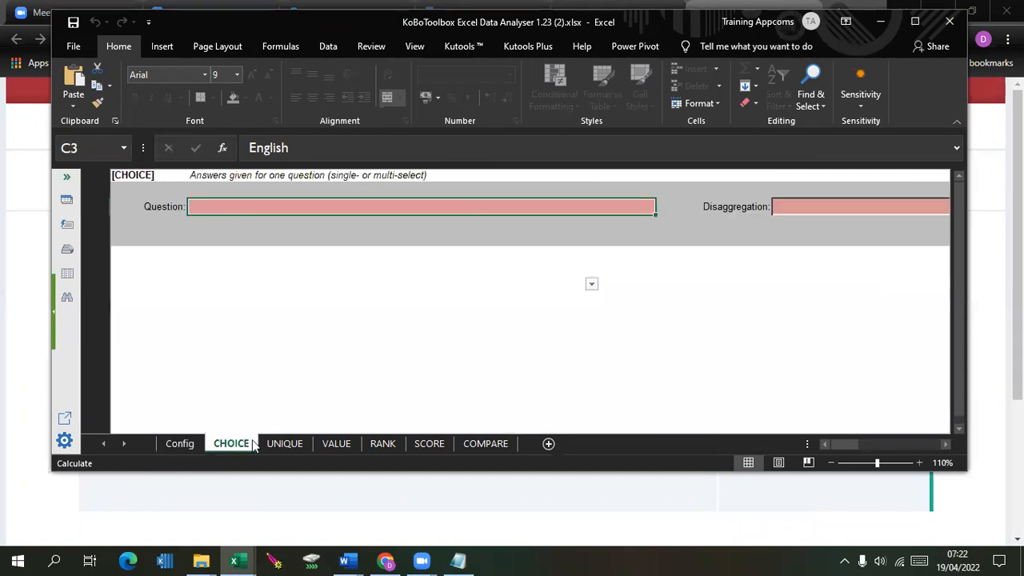
click(282, 444)
click(342, 445)
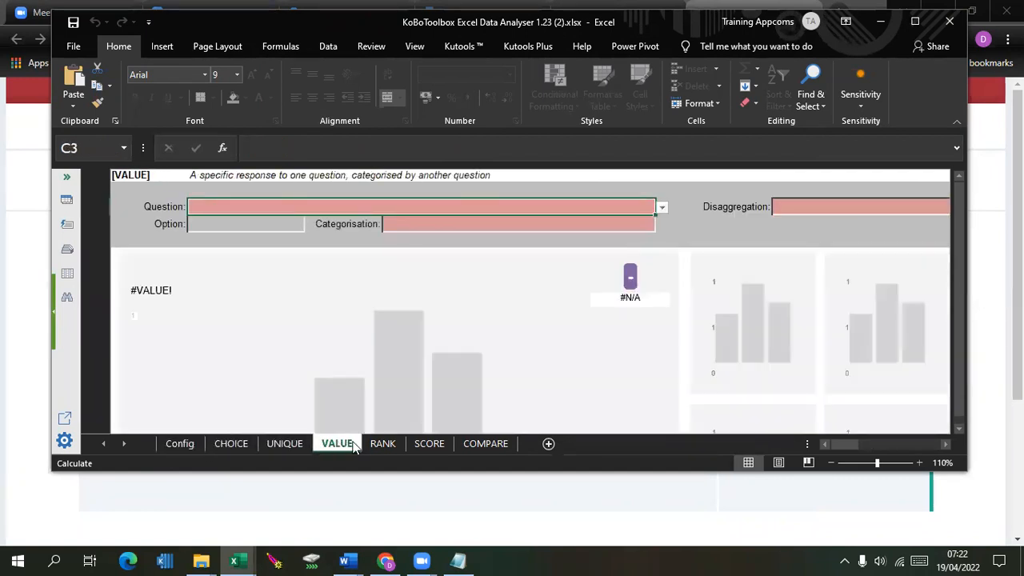
click(383, 444)
click(429, 445)
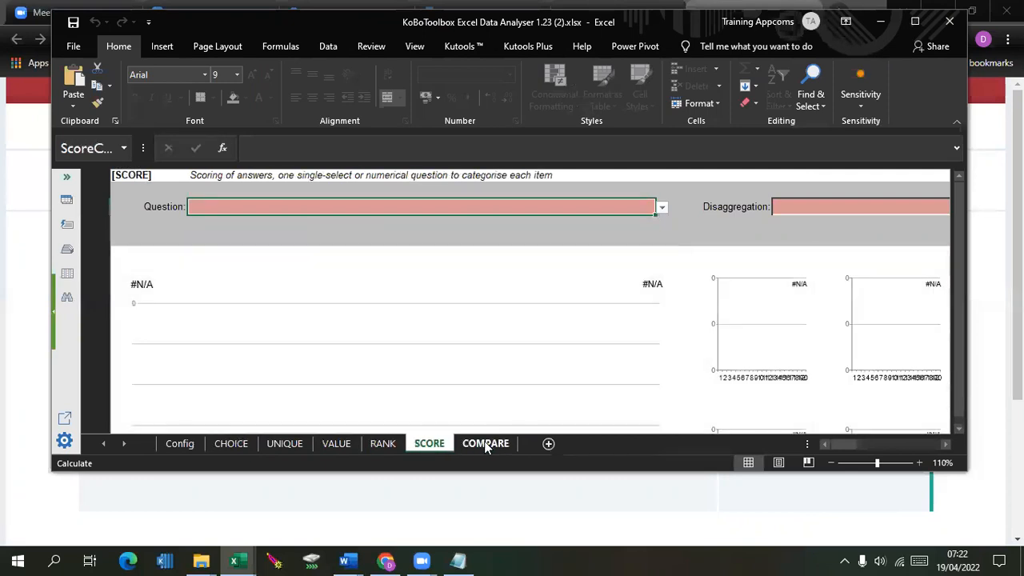
click(486, 444)
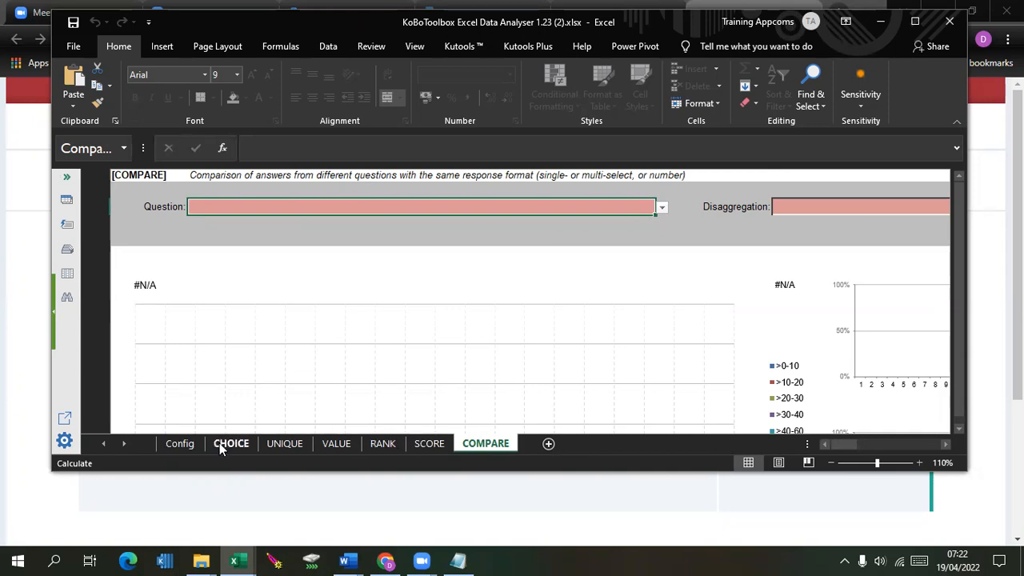
Add three blank worksheets after the COMPARE sheet.
click(548, 444)
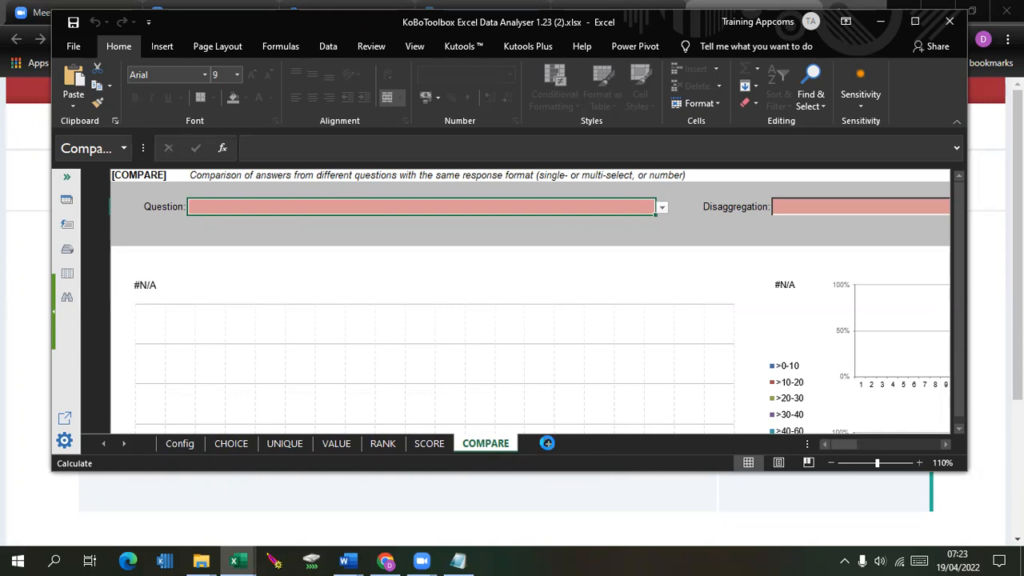
click(598, 444)
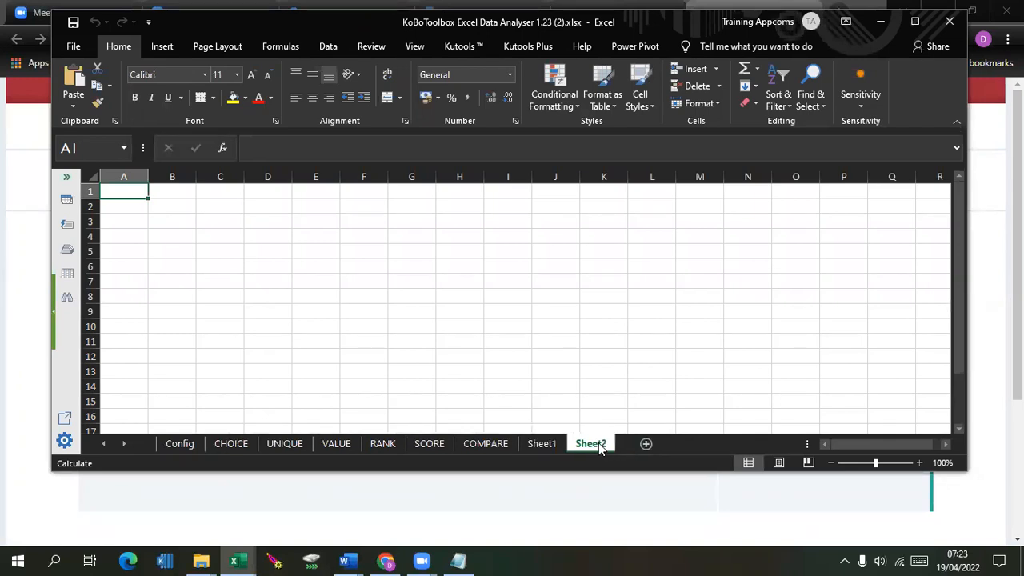
click(644, 443)
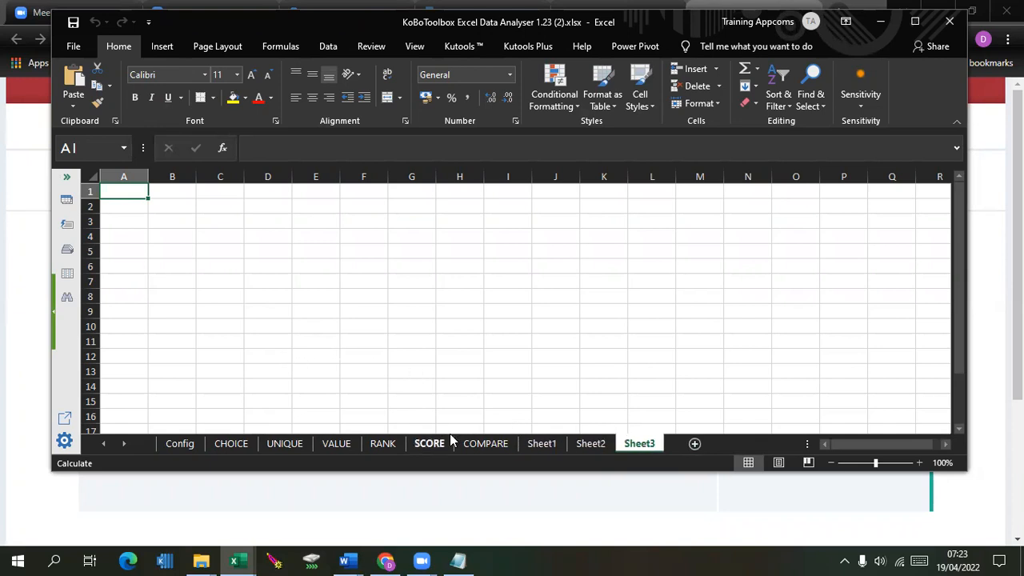
Rename the first new worksheet, Sheet1, as data.
click(541, 449)
right_click(541, 449)
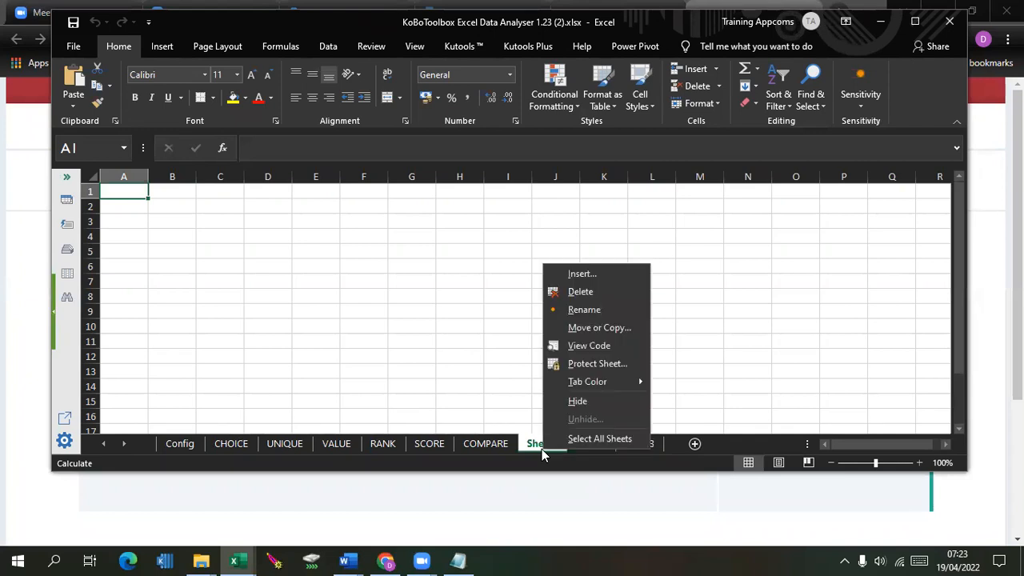
click(586, 310)
text(data)
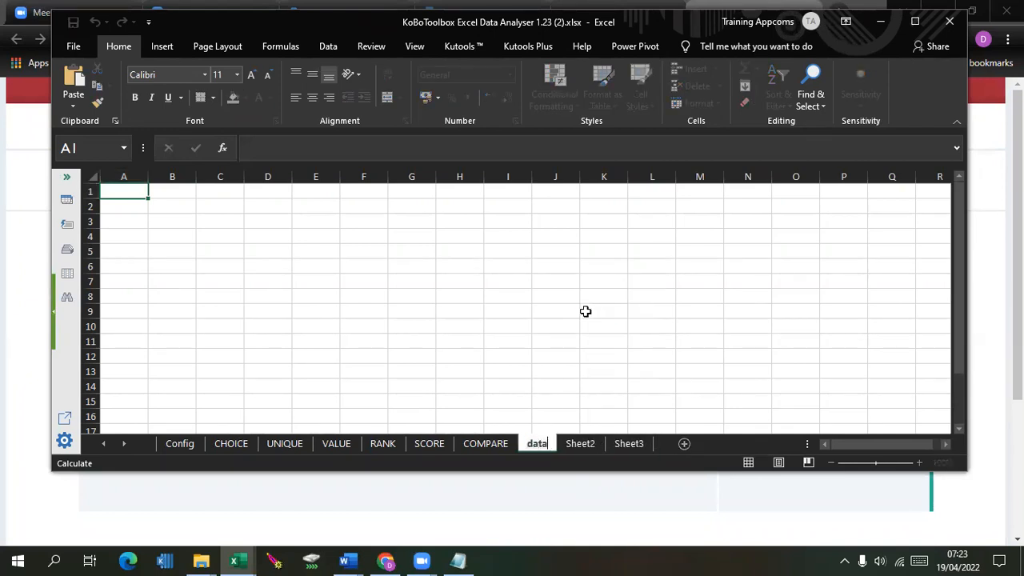
Rename the second new worksheet, Sheet2, as survey.
click(585, 446)
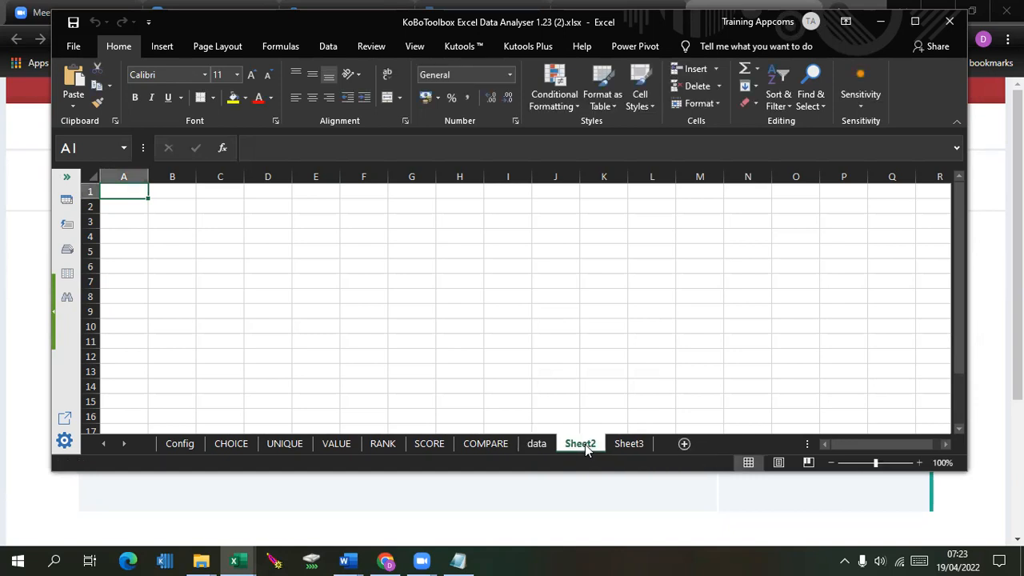
right_click(585, 445)
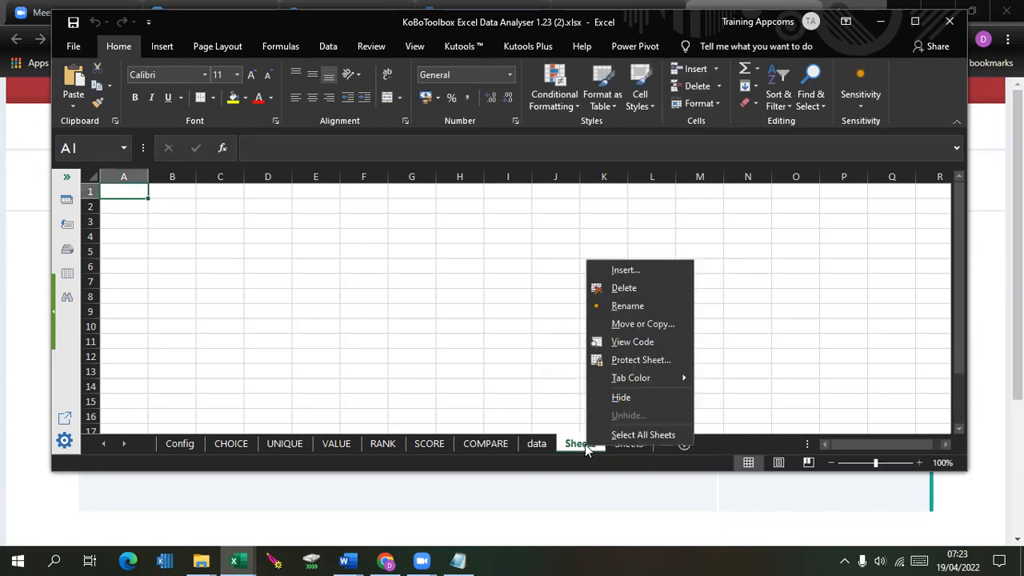
click(624, 307)
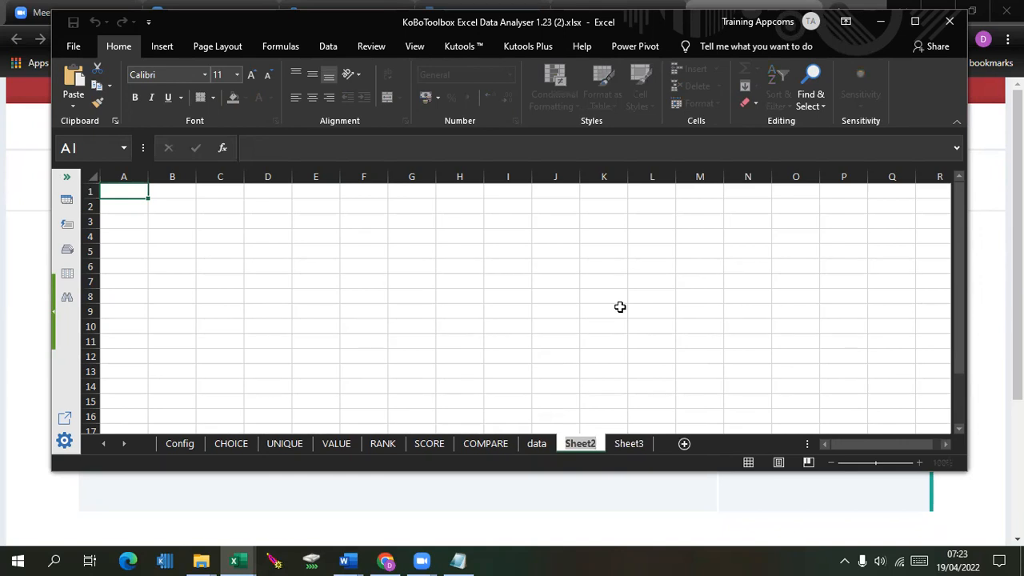
text(survey)
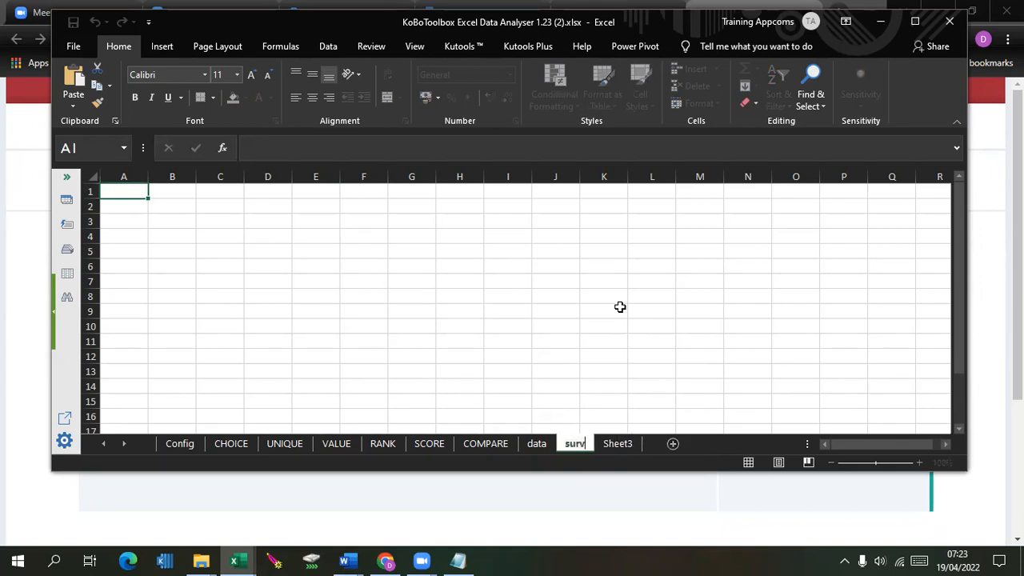
click(535, 446)
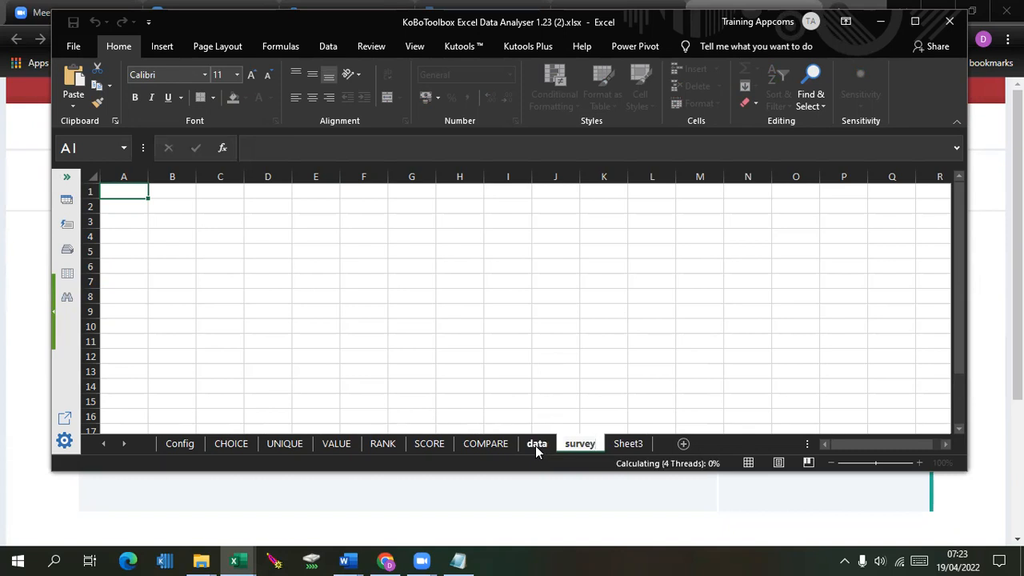
Rename the third new worksheet, Sheet3, as choices and return to the data sheet.
click(628, 448)
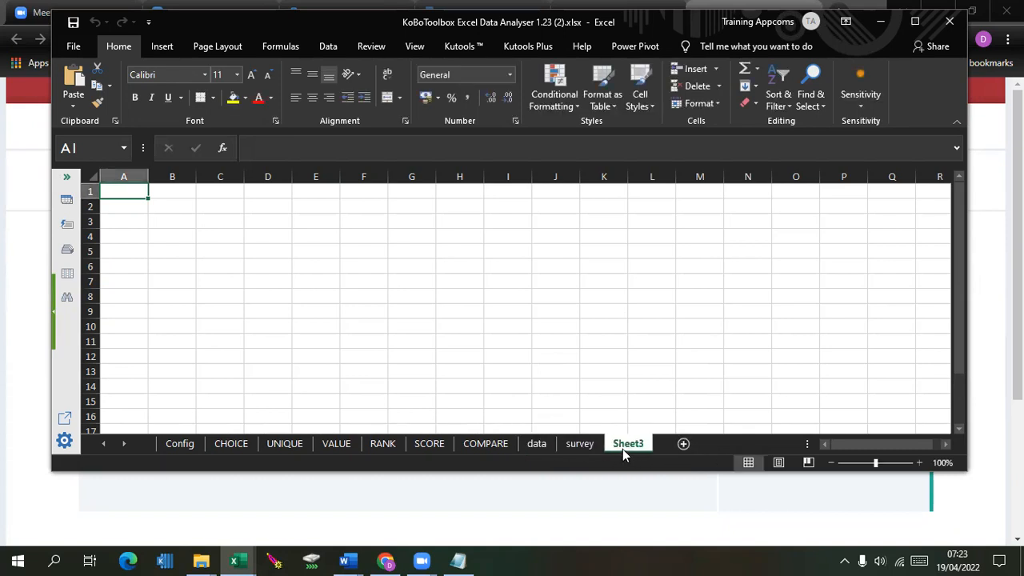
right_click(622, 449)
click(664, 310)
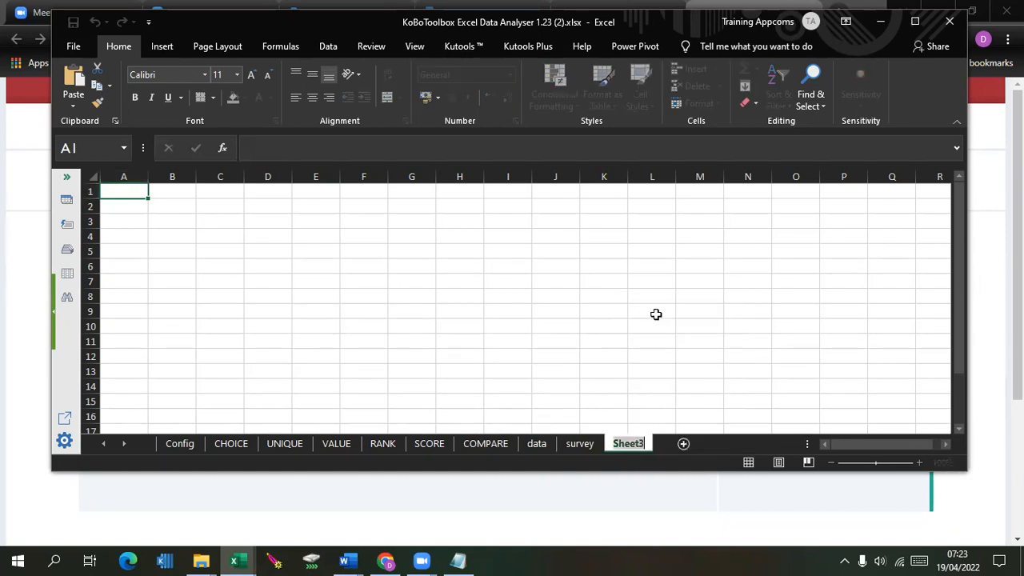
text(choices)
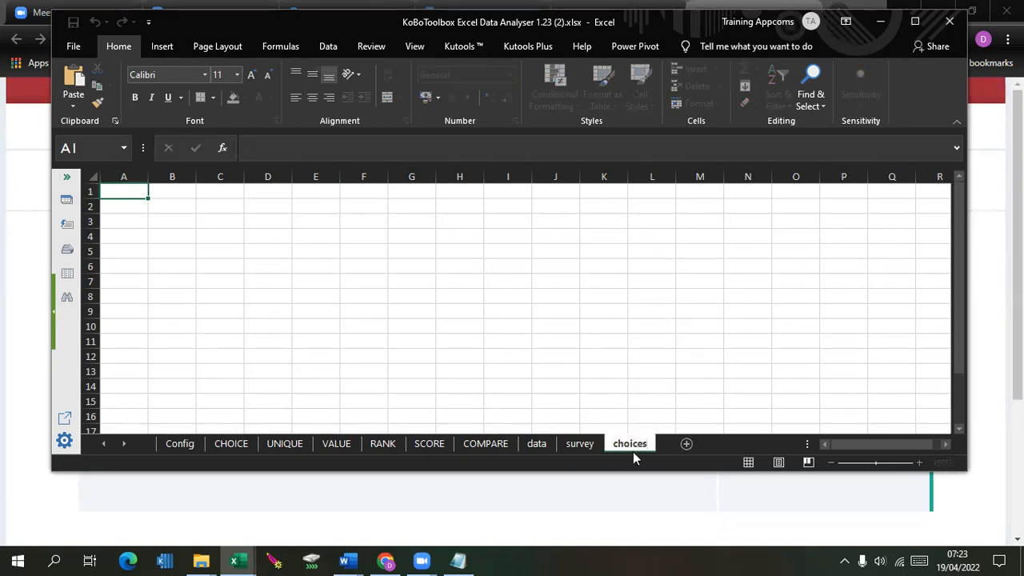
key(Return)
click(537, 445)
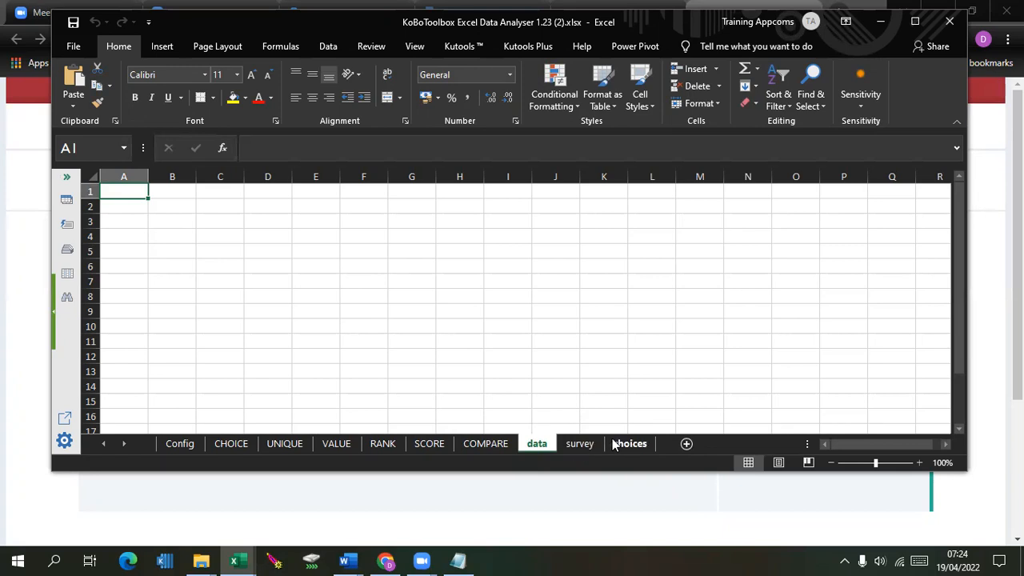
Switch to KoBoToolbox in the browser, open the Beneficiary Form NPA Data project from the project list and highlight its form ID in the address.
click(883, 14)
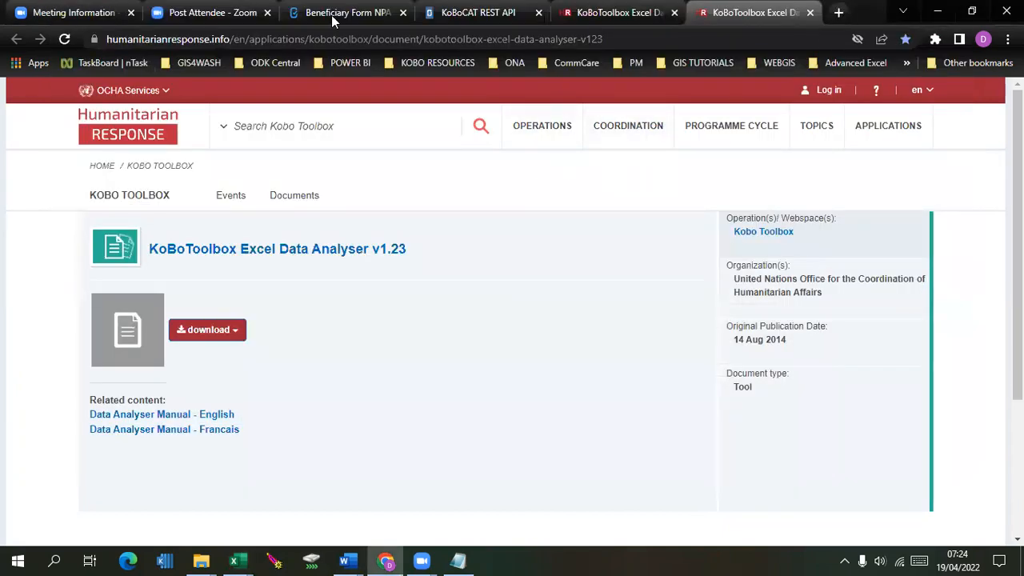
click(353, 12)
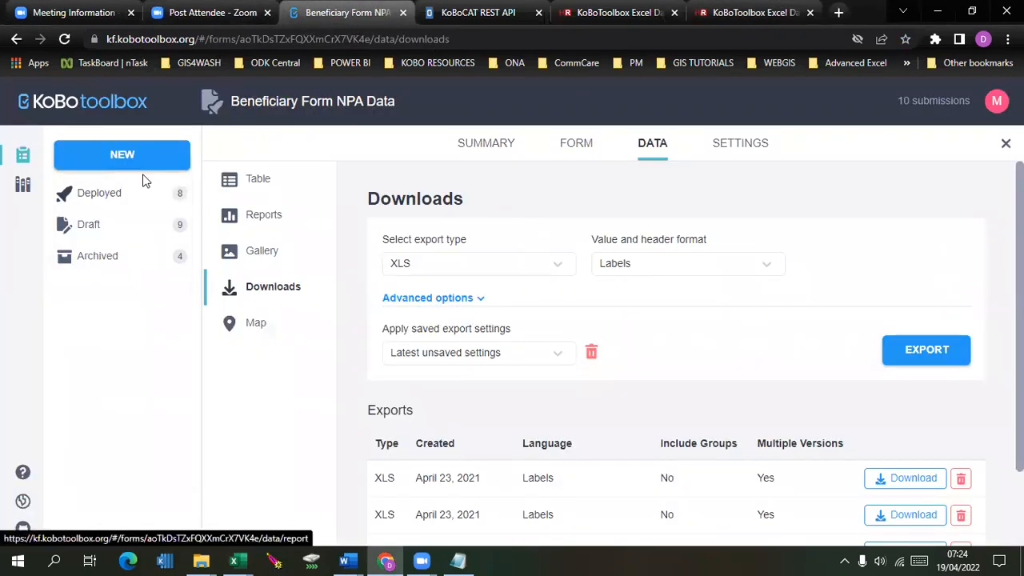
click(22, 162)
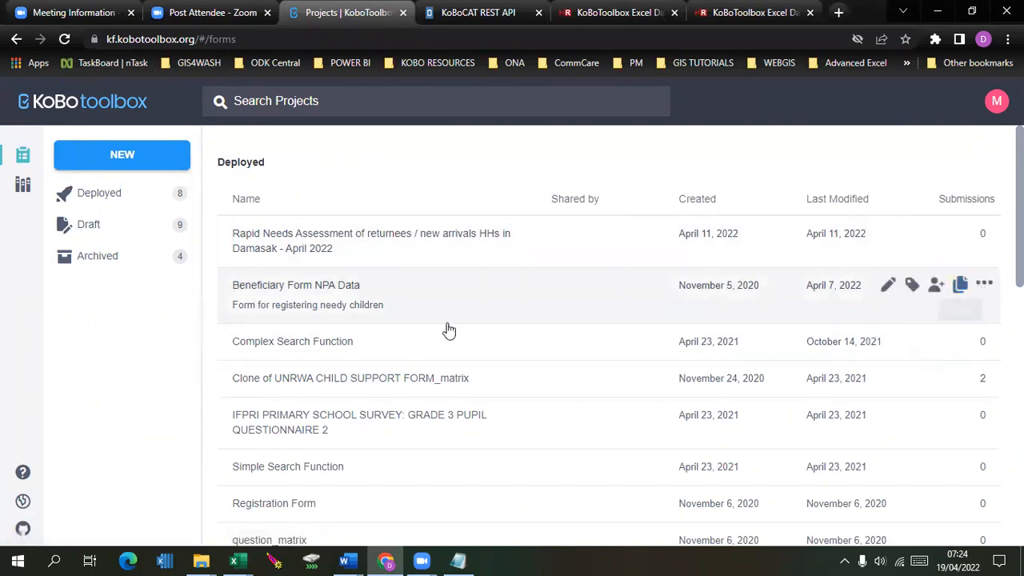
click(293, 298)
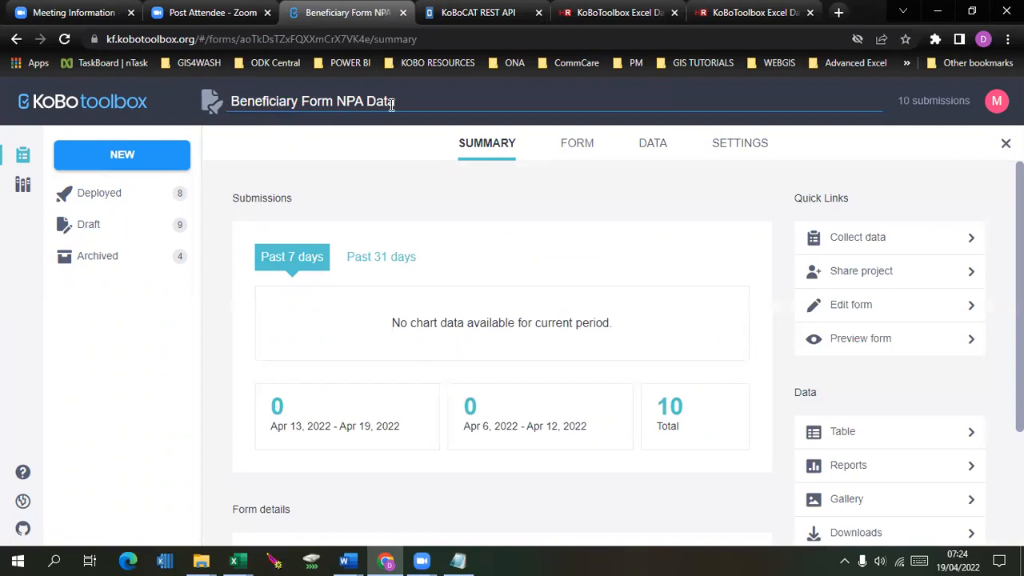
drag(240, 40, 369, 45)
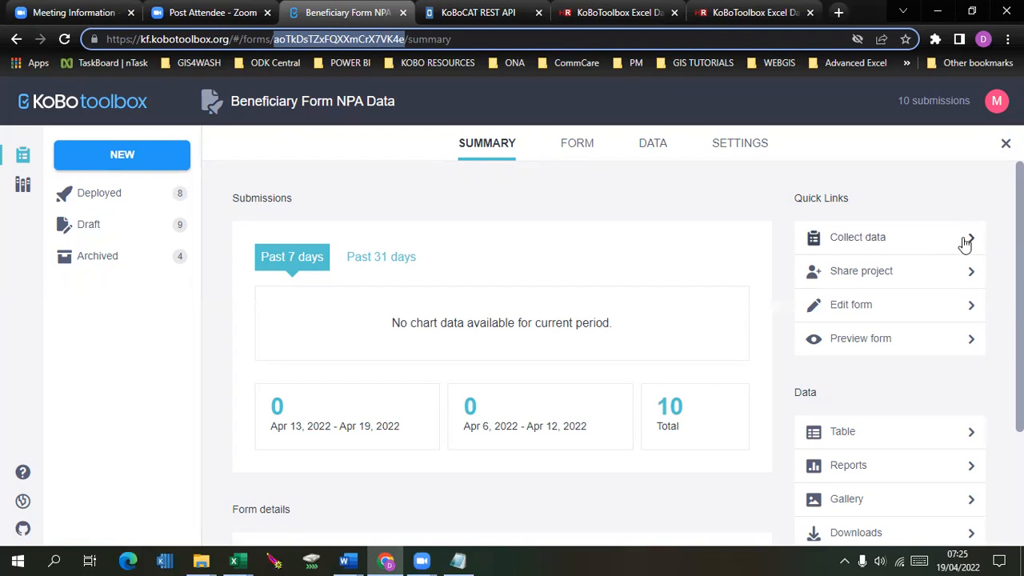
Open the project's data downloads and set the value and header format to XML values and headers for the XLS export.
click(657, 149)
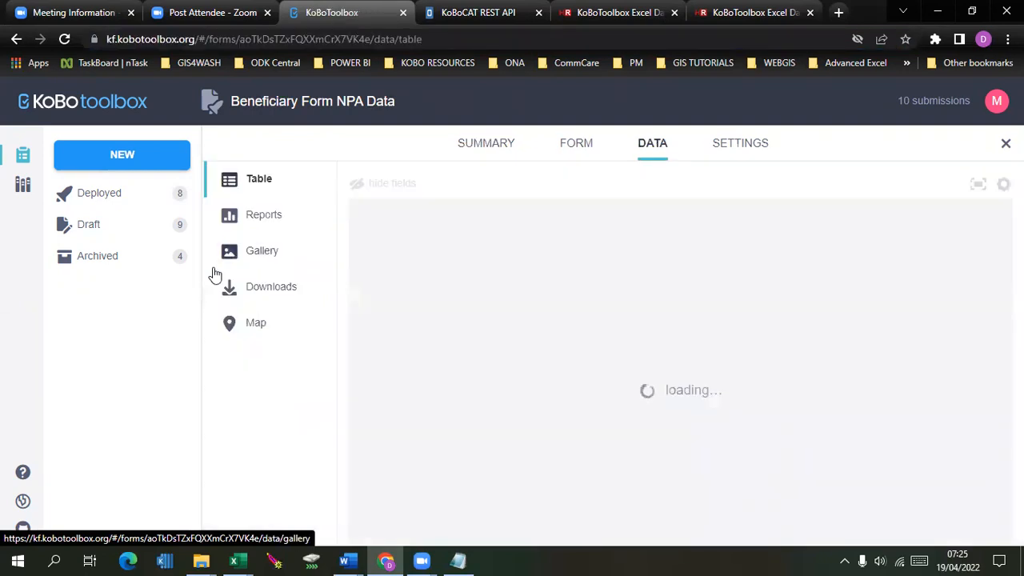
click(274, 303)
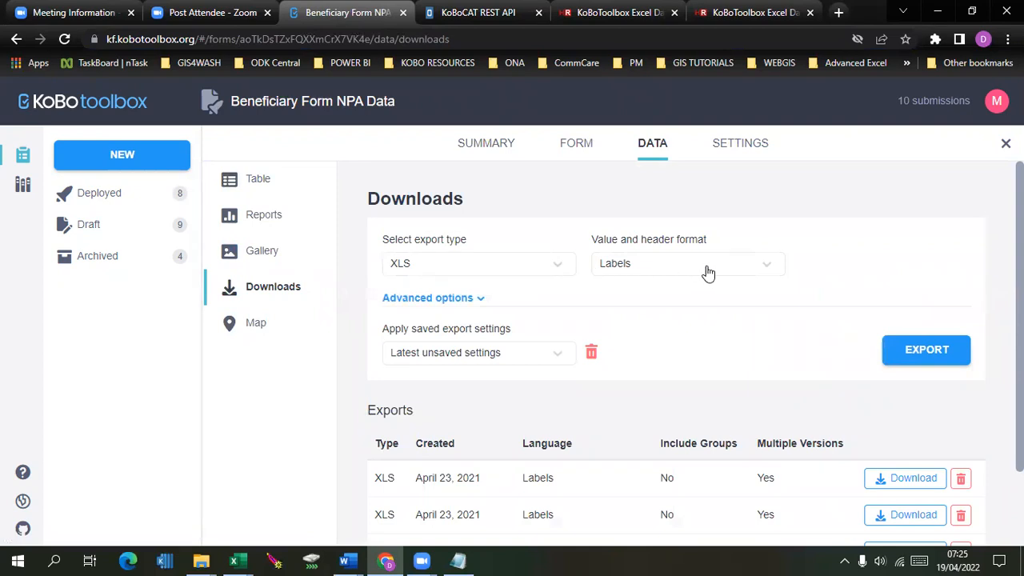
click(769, 274)
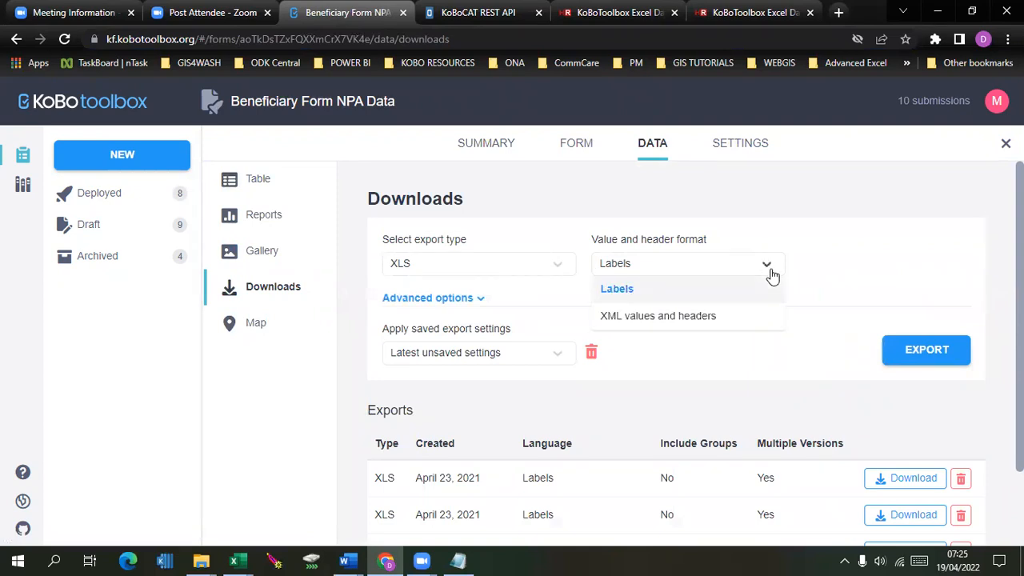
click(656, 318)
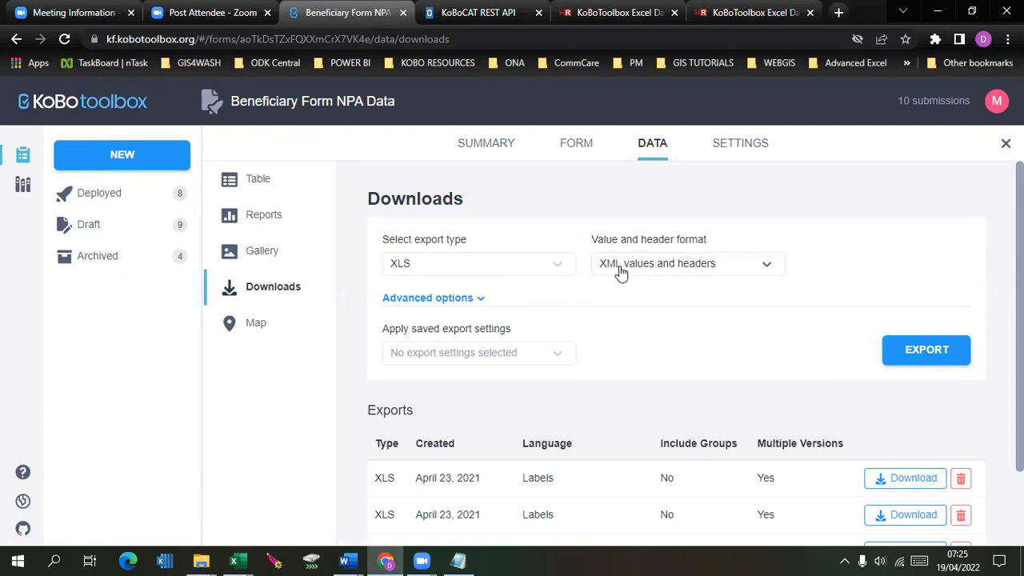
click(767, 275)
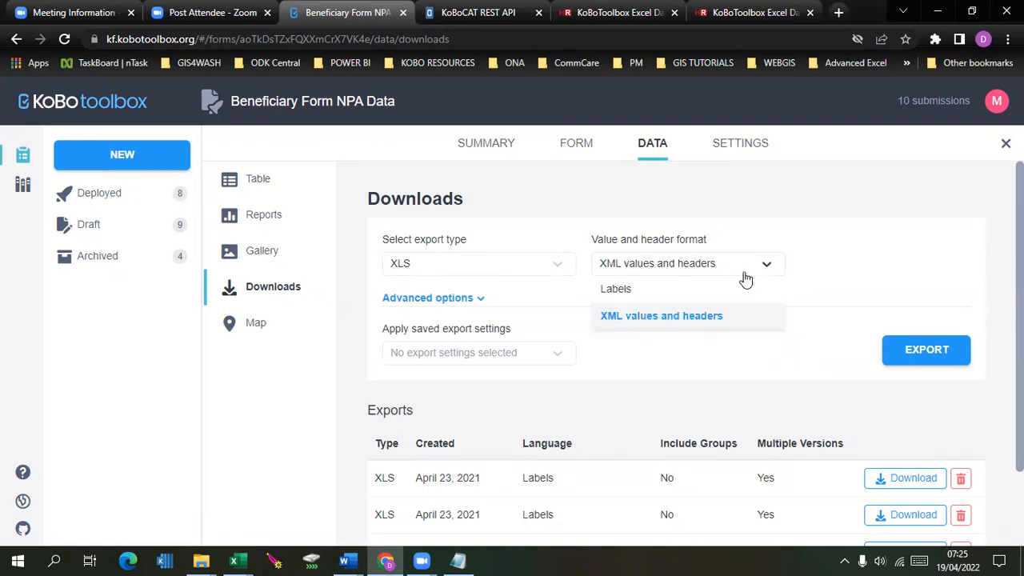
click(698, 321)
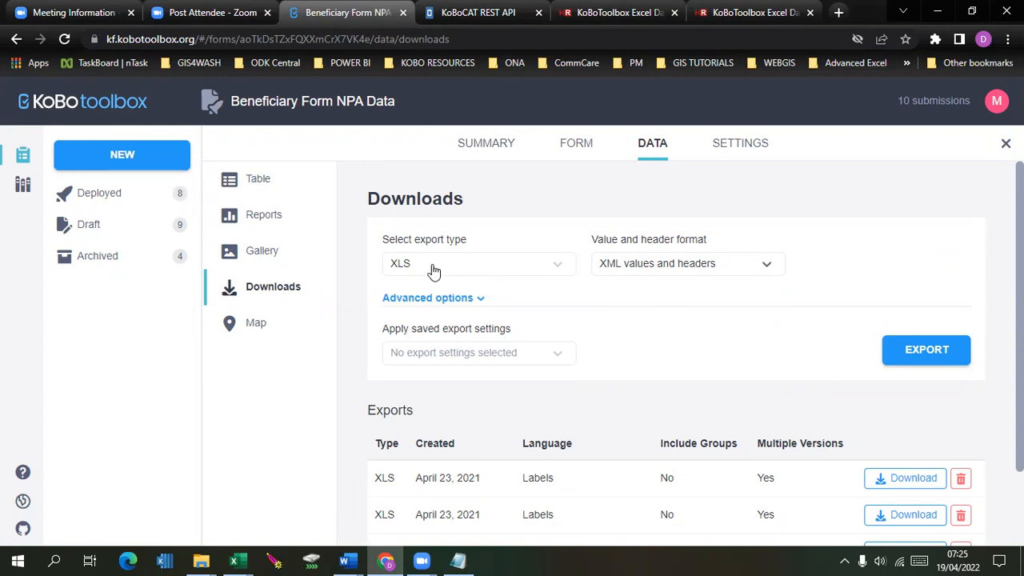
Review the saved and advanced export settings and export the submissions as XLS with data from all 5 versions and all questions selected.
click(564, 360)
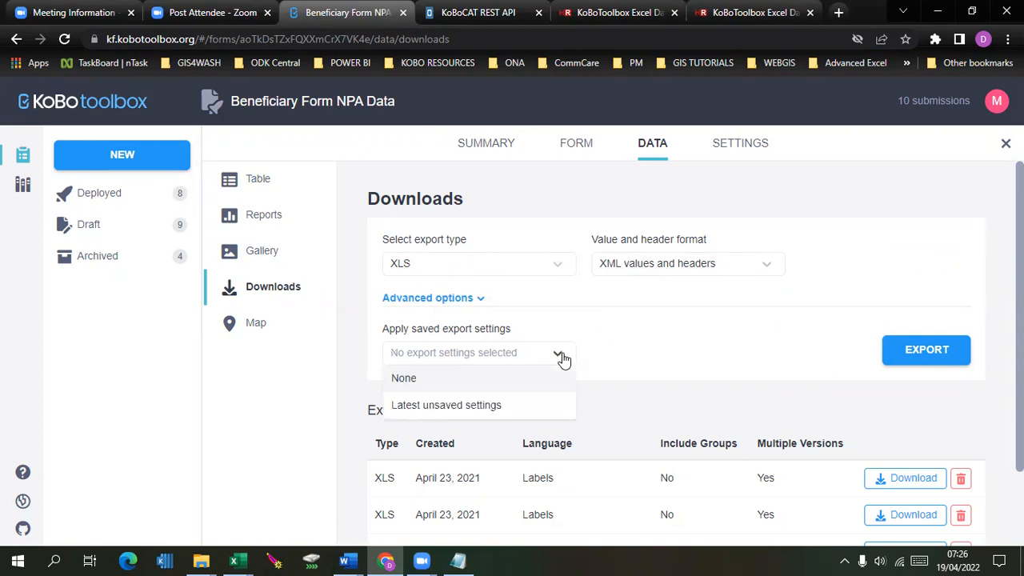
click(623, 360)
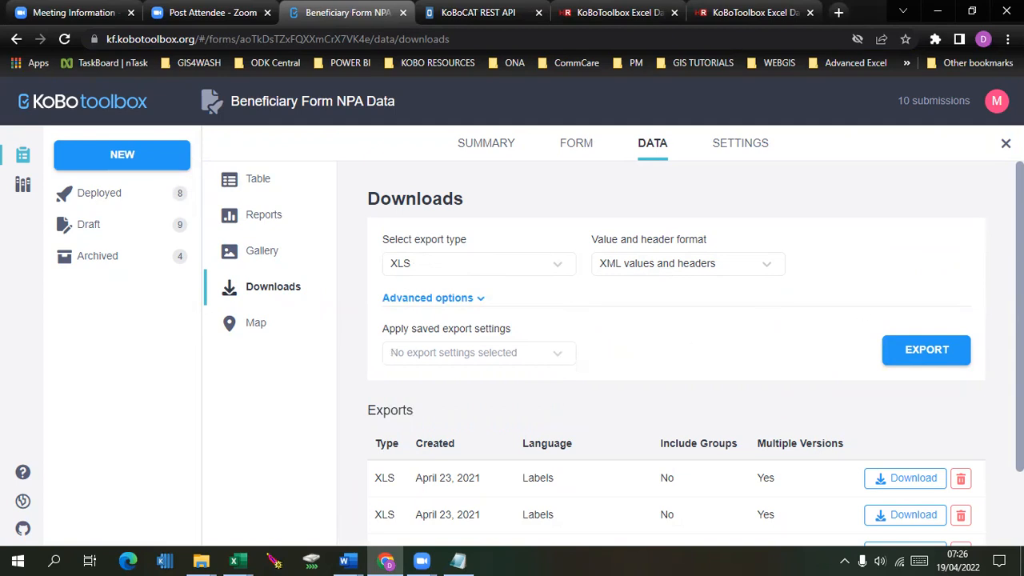
scroll(545, 353, down, 1)
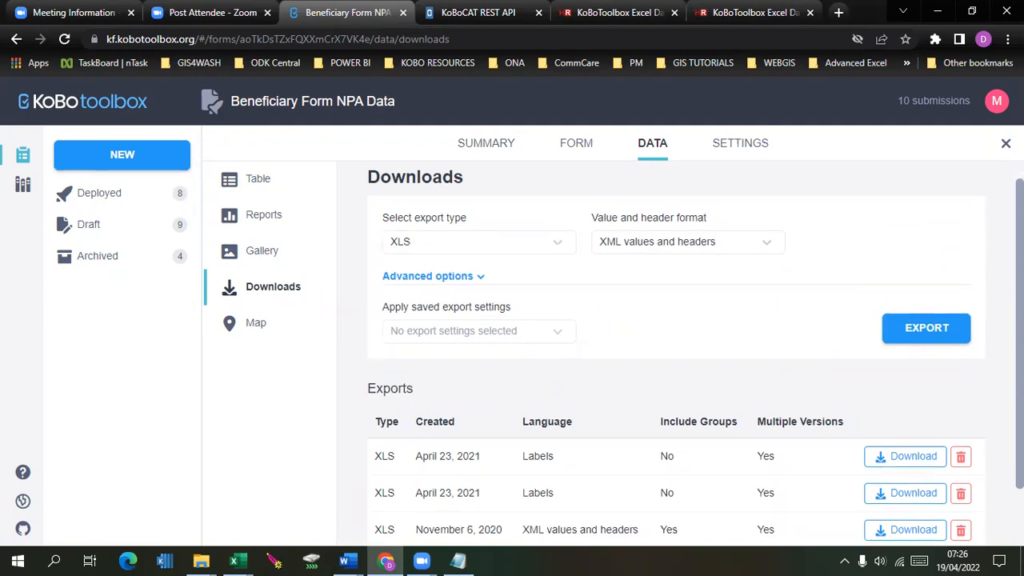
click(469, 283)
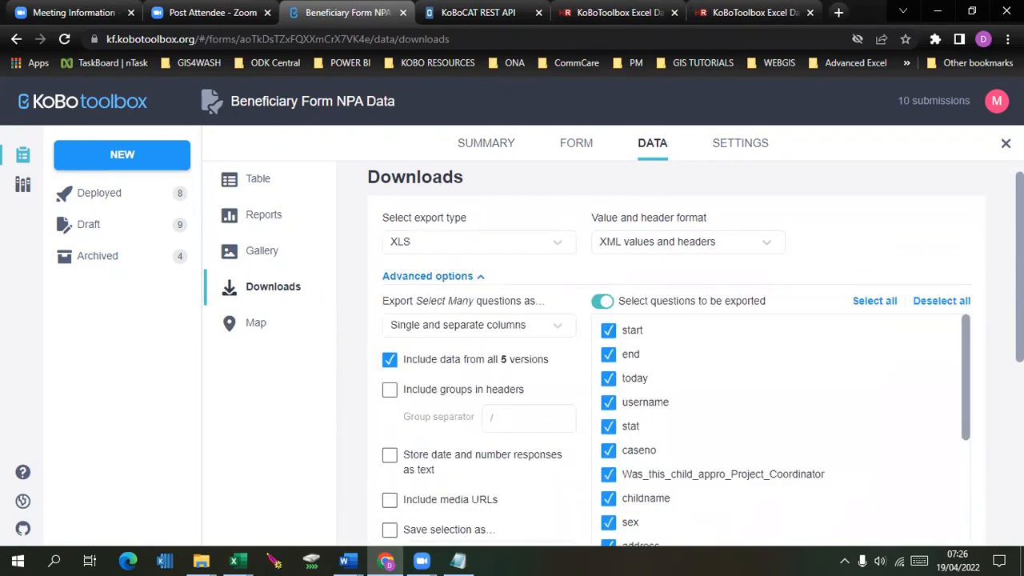
scroll(720, 360, down, 3)
scroll(720, 361, up, 2)
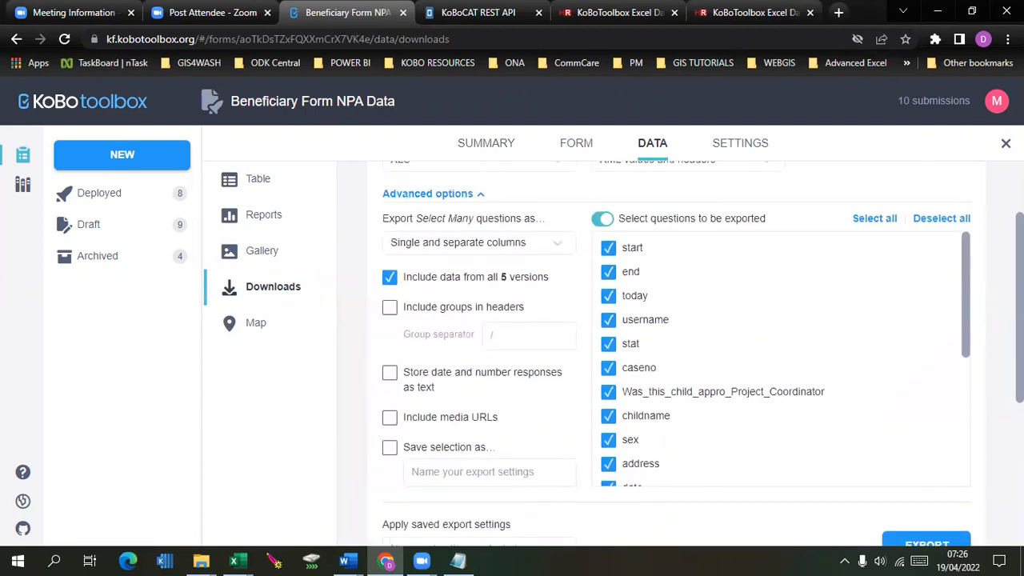
scroll(677, 354, up, 2)
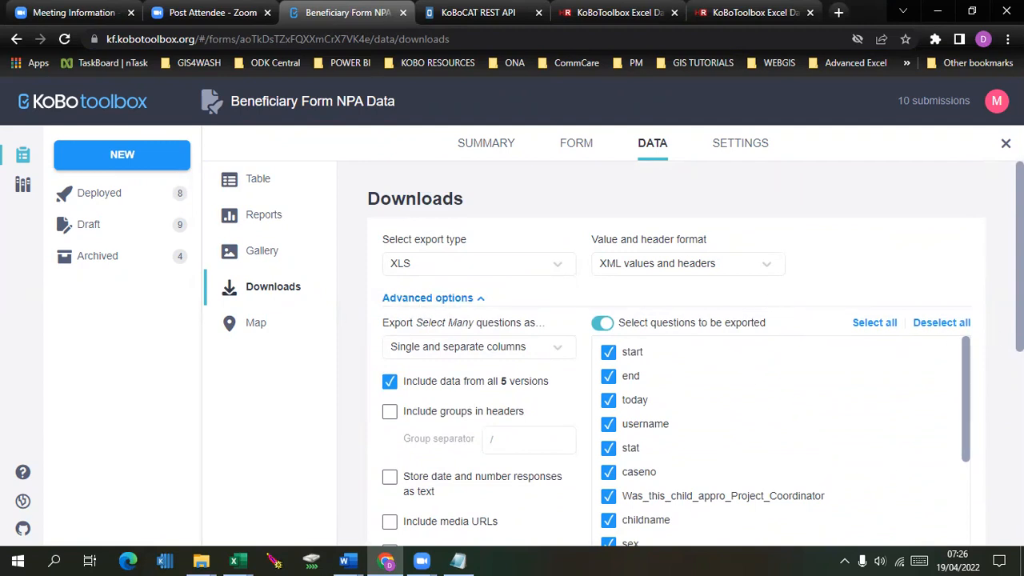
scroll(697, 352, down, 1)
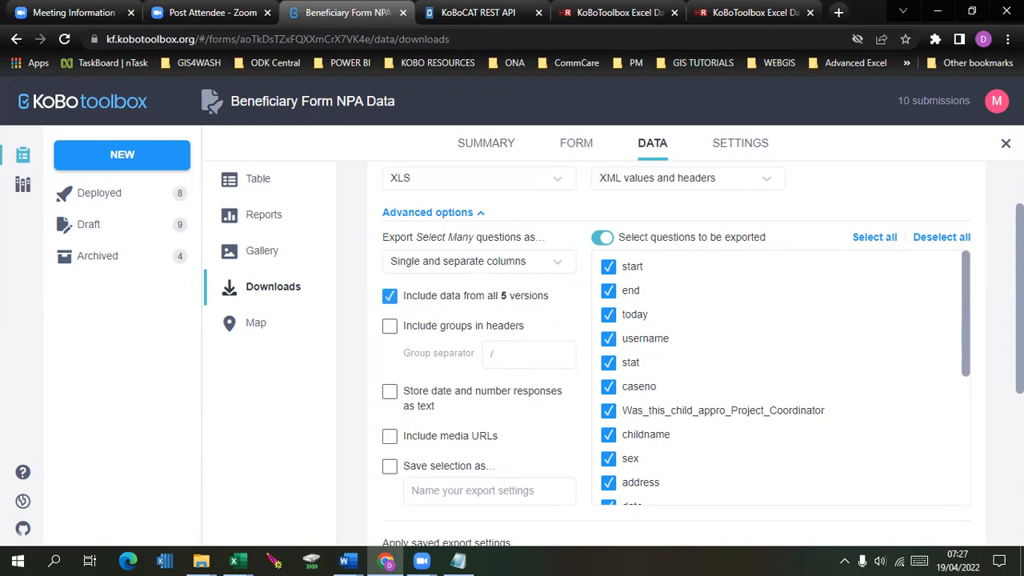
scroll(676, 352, down, 2)
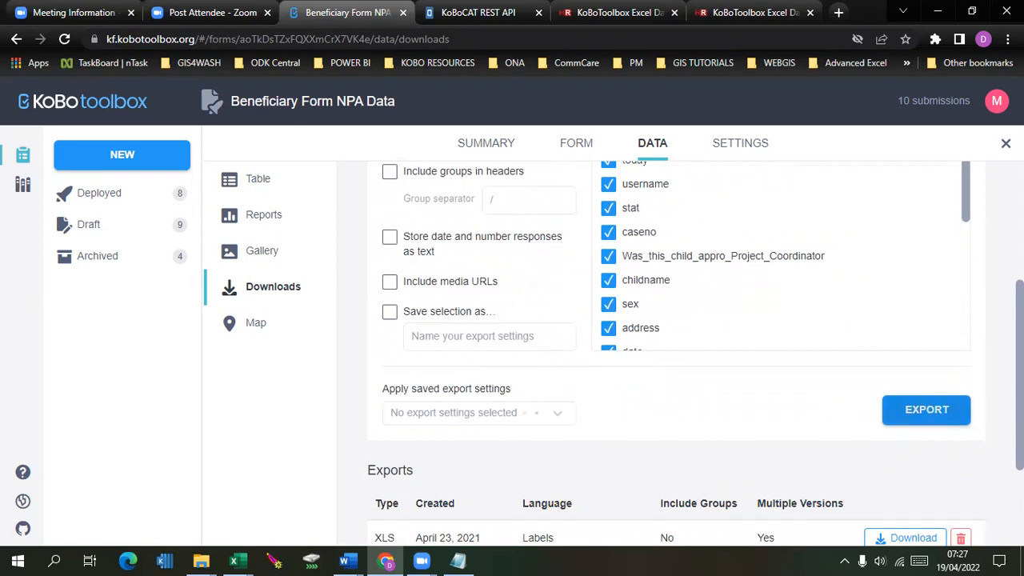
scroll(935, 360, down, 3)
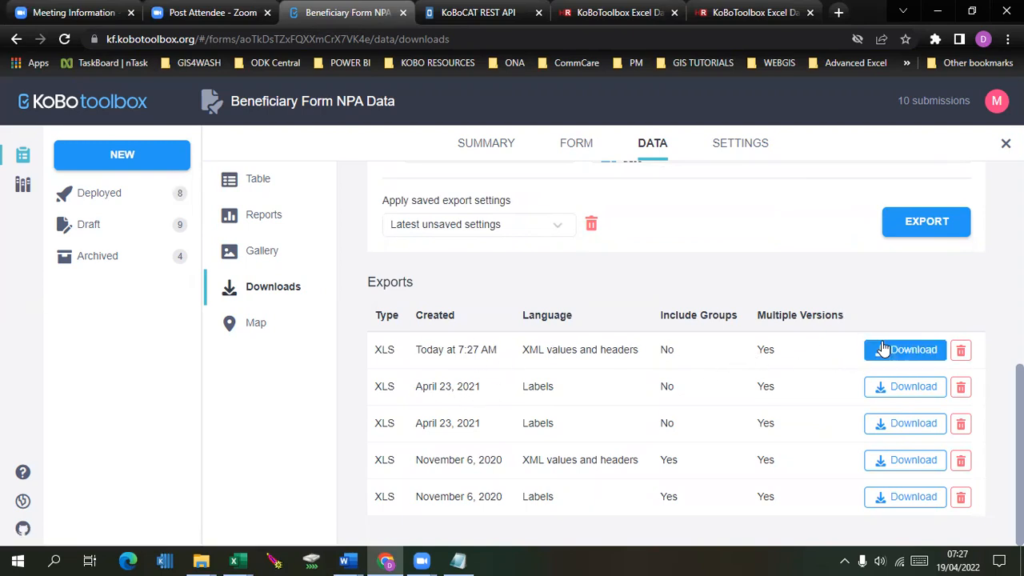
Download the newest XLS export, open it in Excel and minimise it to return to the Data Analyser workbook.
click(905, 353)
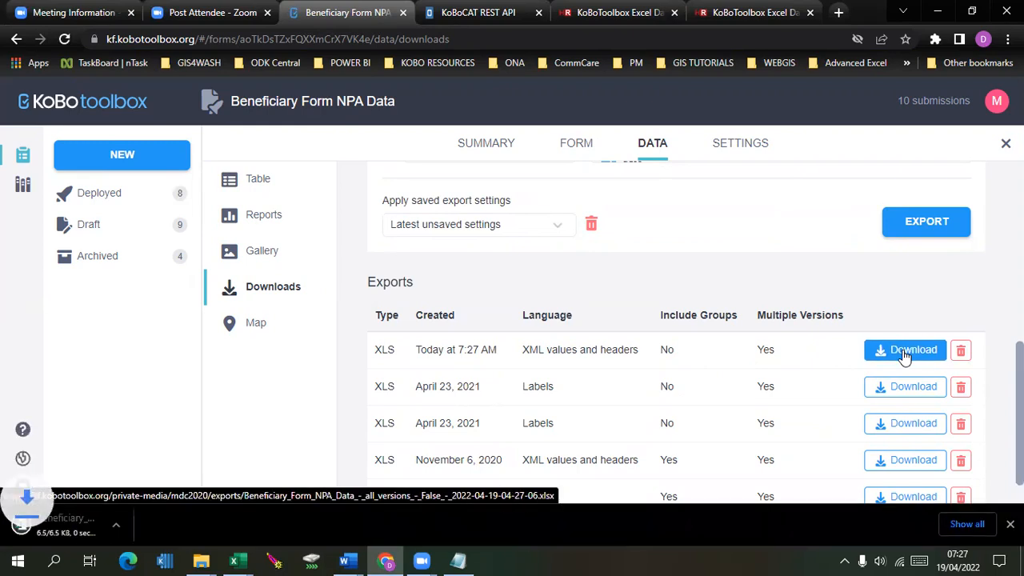
click(80, 528)
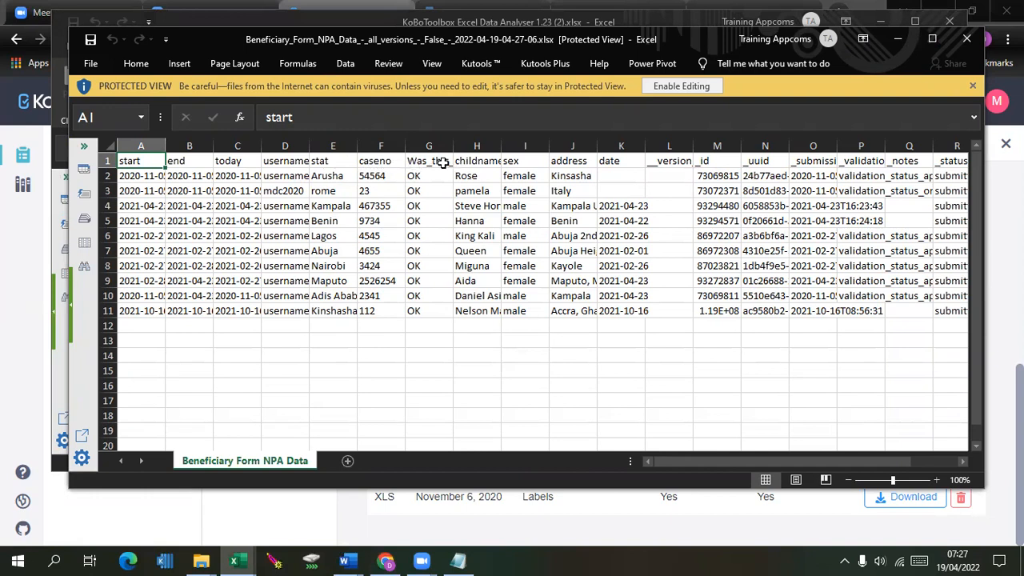
click(896, 40)
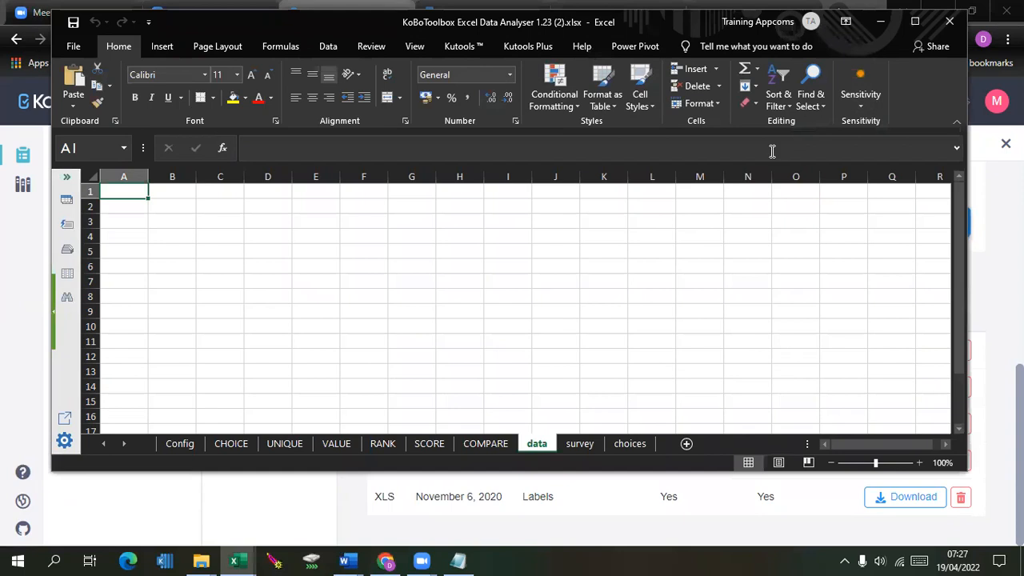
Return to the project in the browser and download its current form version as XLS.
click(387, 562)
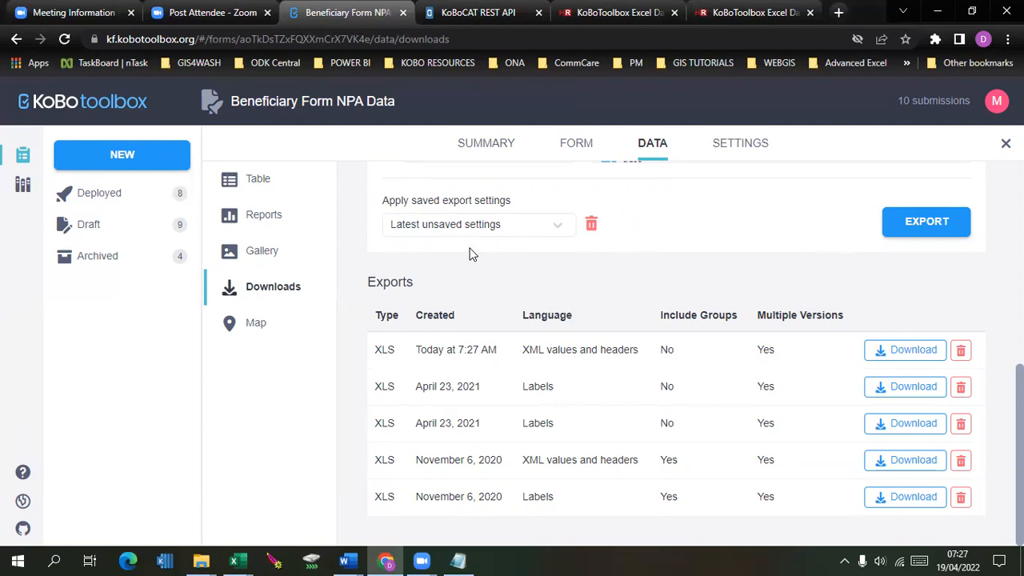
click(573, 148)
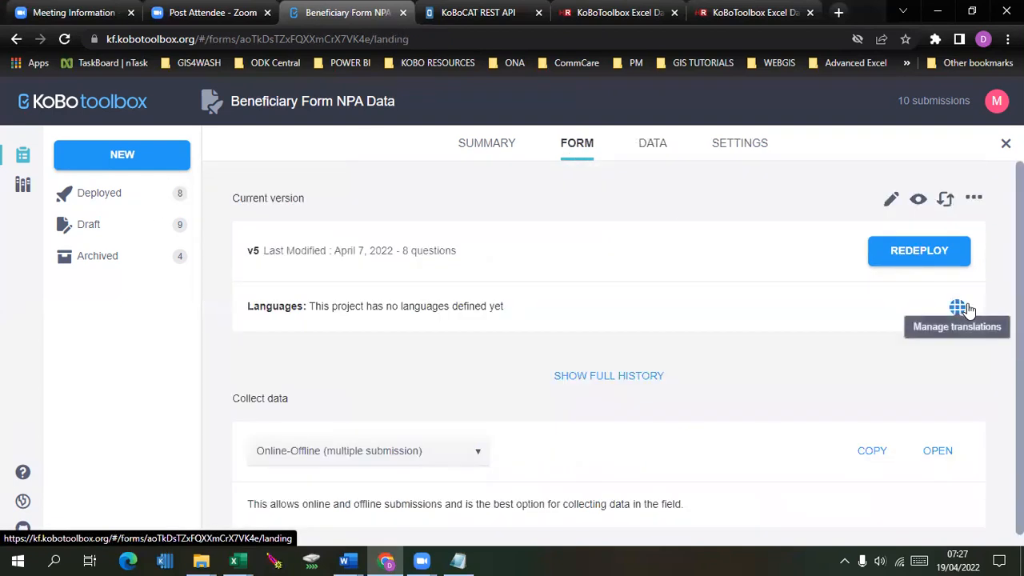
click(974, 199)
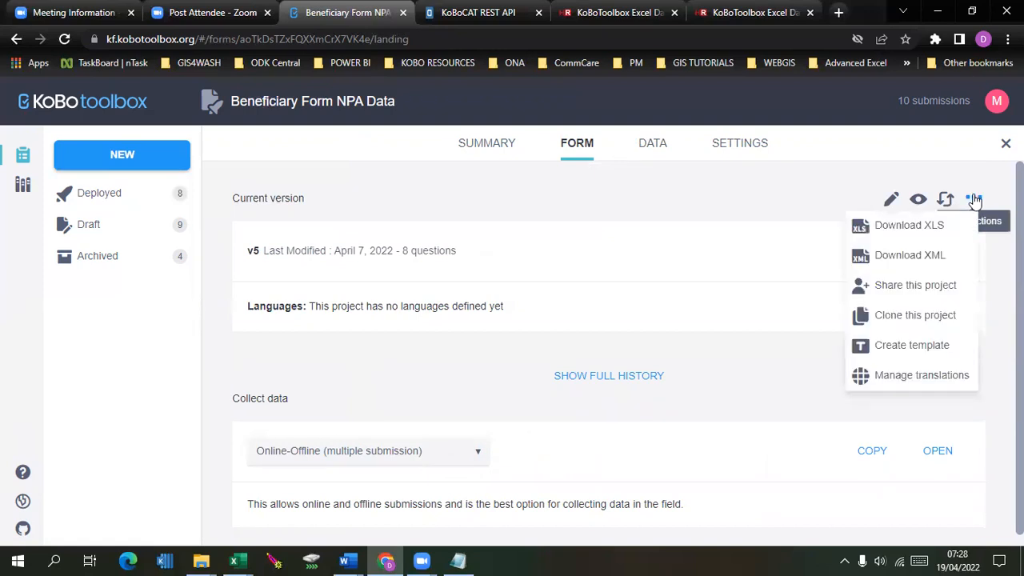
click(897, 232)
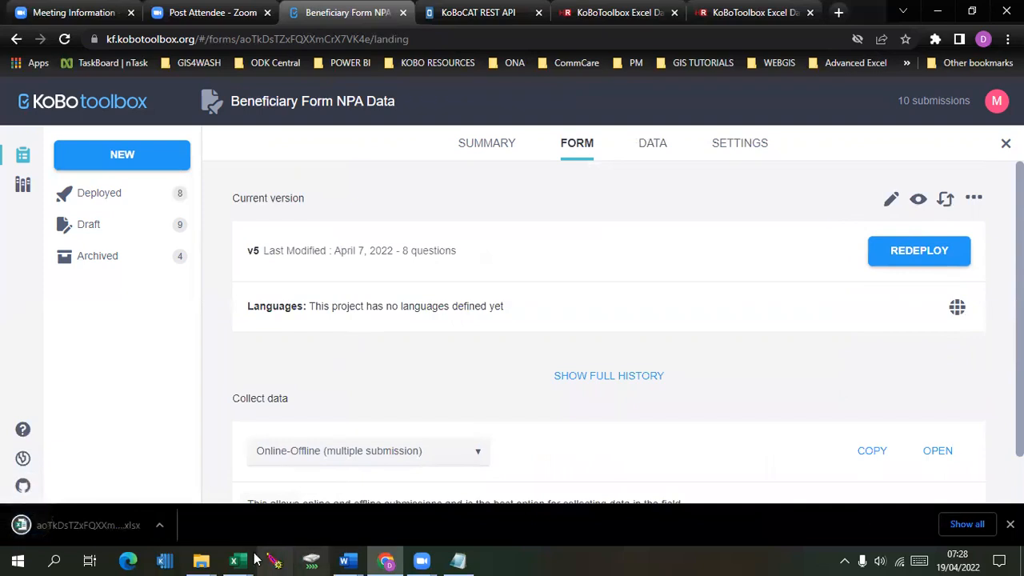
Bring up the already open form workbook in Excel and highlight question rows 6 to 12 on its survey sheet.
mouse_move(238, 560)
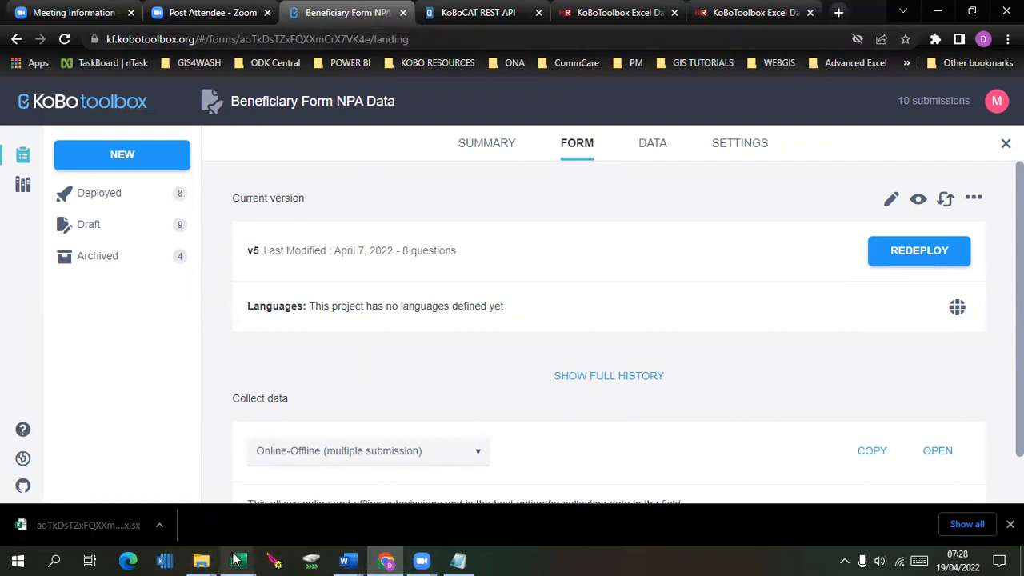
click(437, 497)
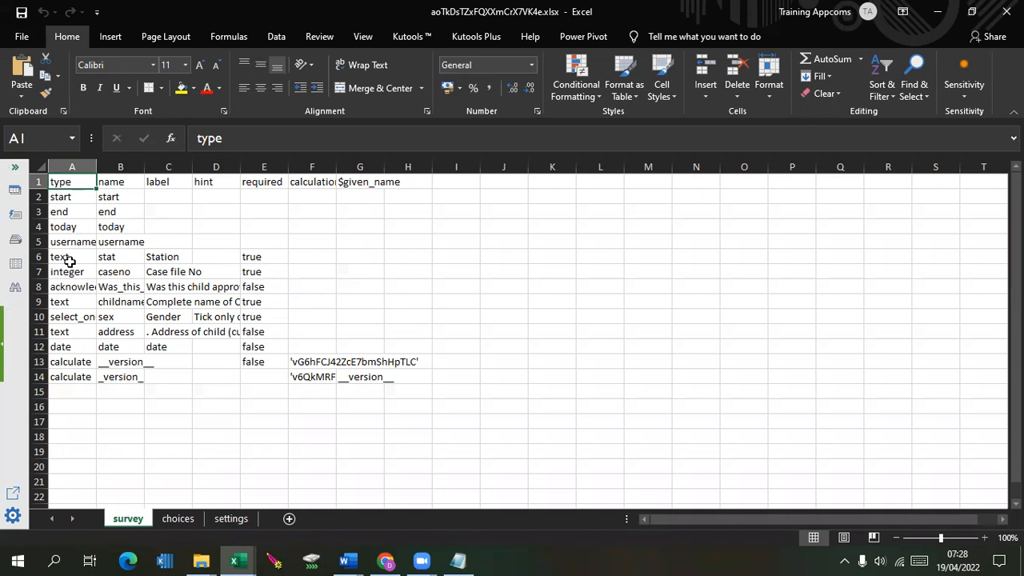
click(40, 257)
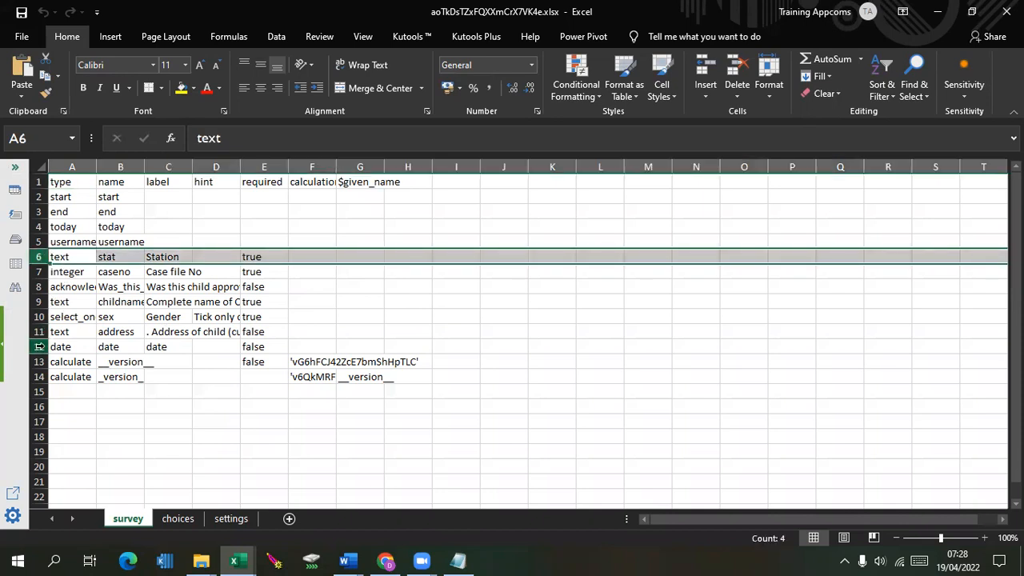
shift+click(39, 346)
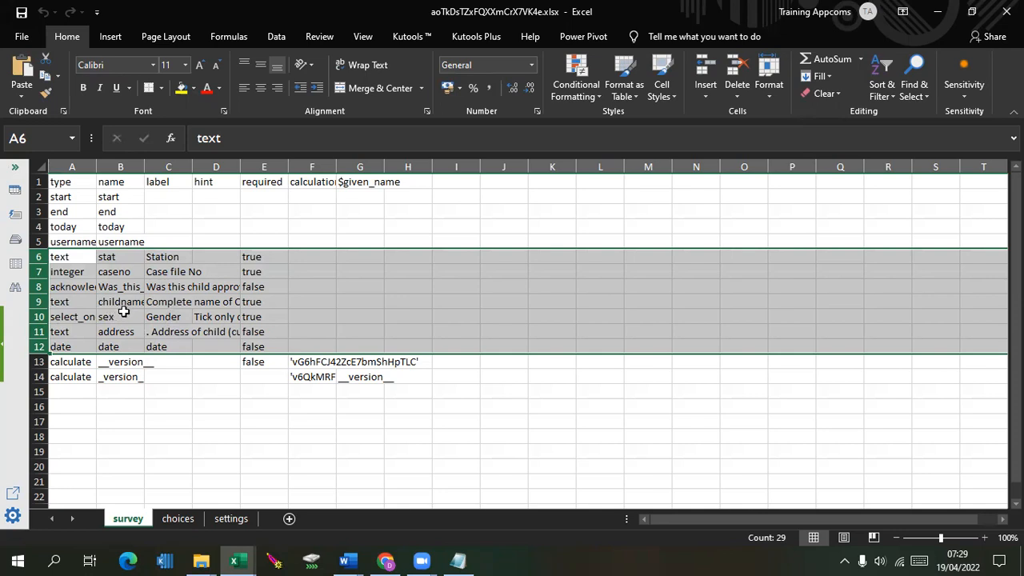
Minimise the older form workbook and open the newly downloaded XLS form copy in Excel.
click(938, 12)
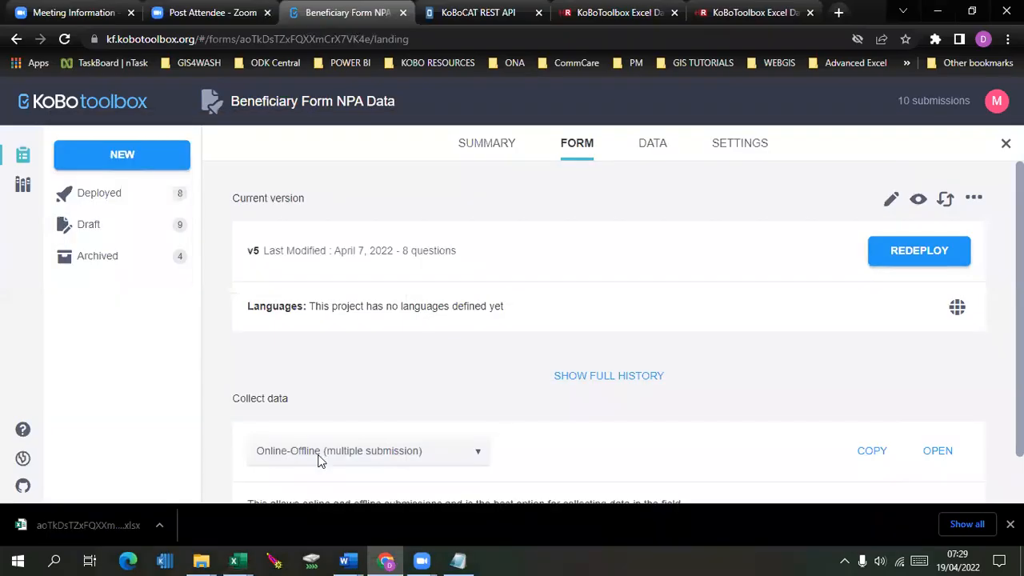
click(97, 526)
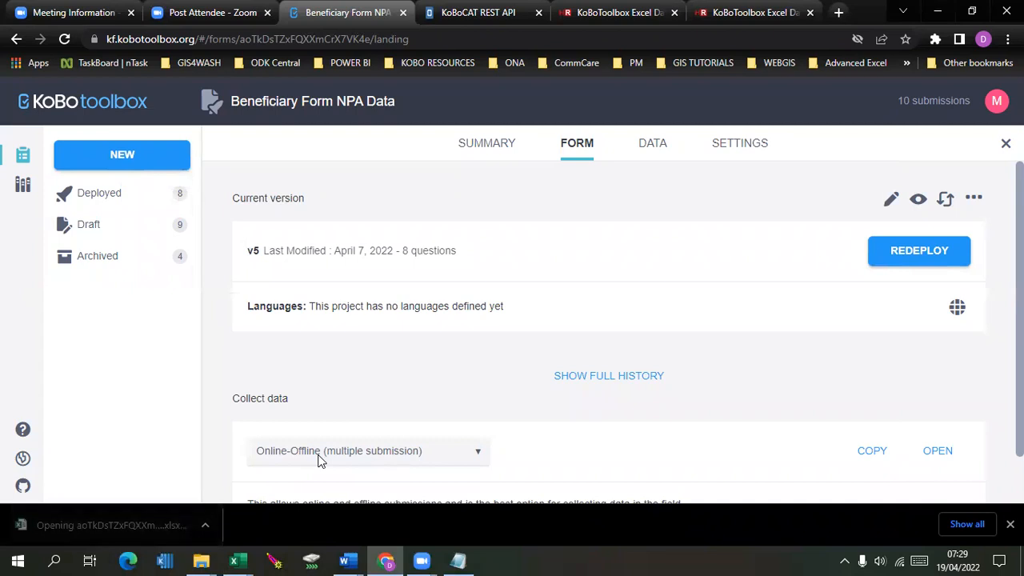
mouse_move(237, 560)
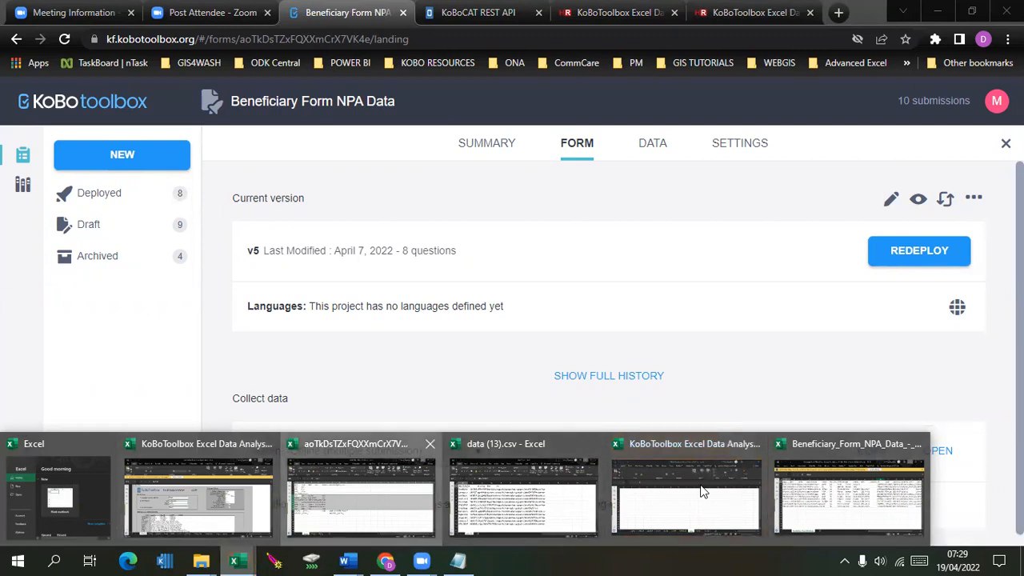
click(361, 497)
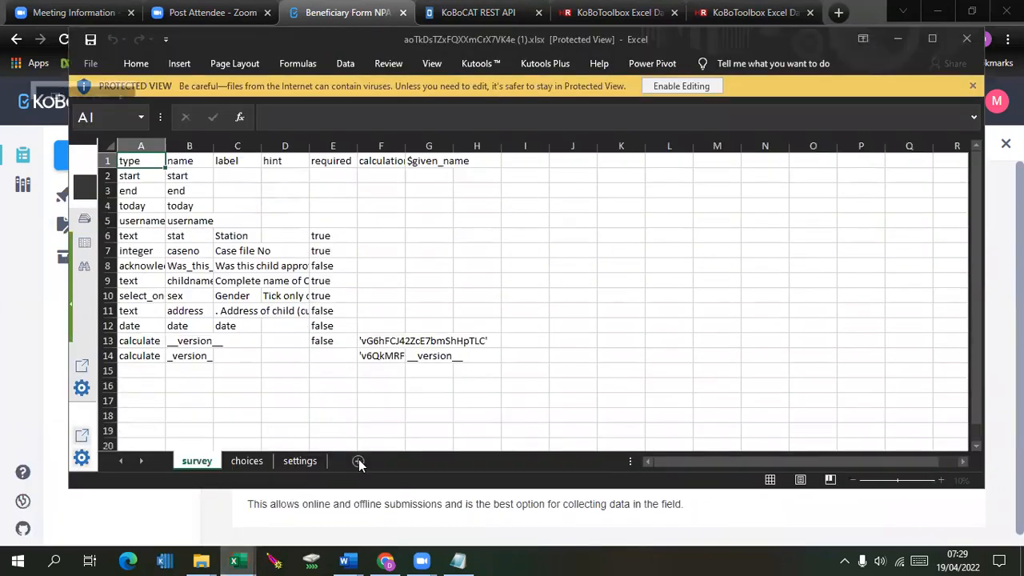
Switch back to the already open form workbook and close its newly downloaded duplicate copy.
click(679, 155)
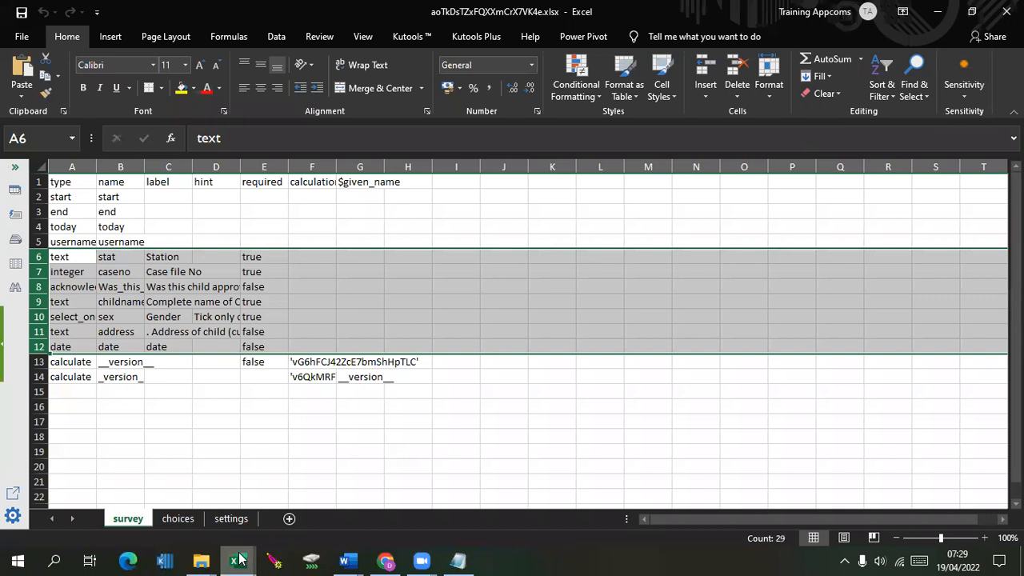
mouse_move(237, 560)
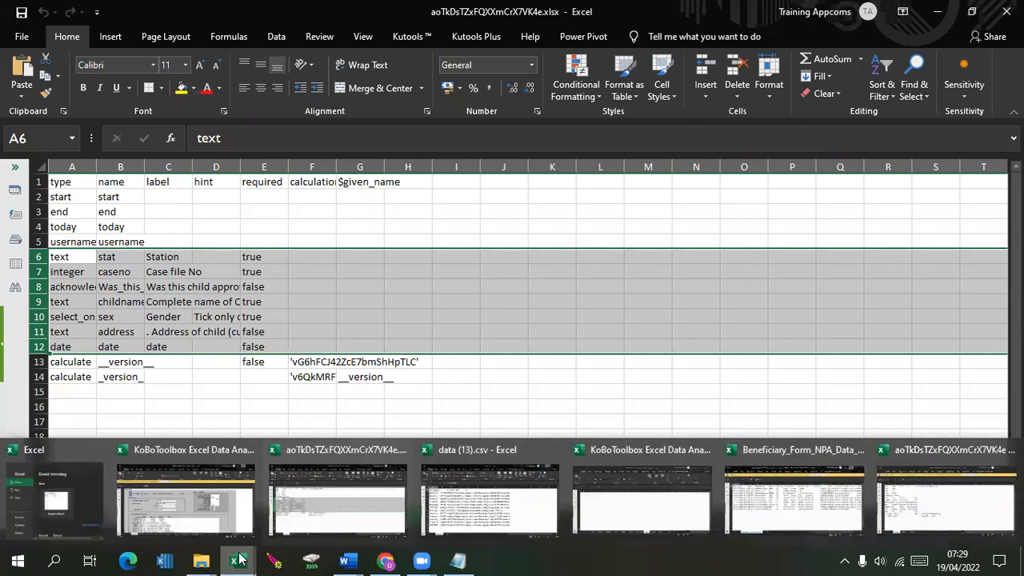
click(1011, 449)
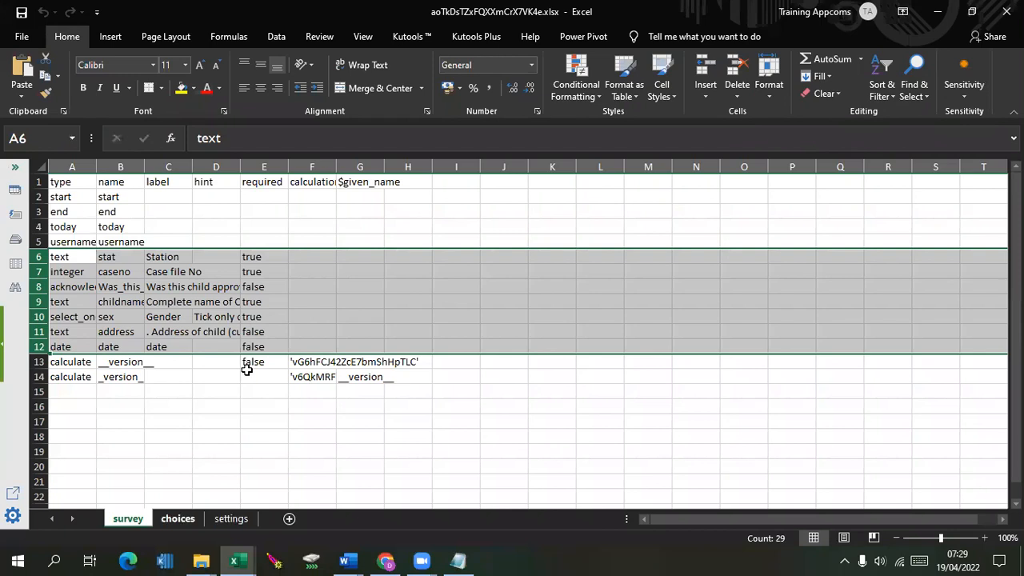
Copy the choice list in A1:C5 from the form workbook's choices sheet.
key(ctrl+Page_Down)
key(ctrl+Page_Down)
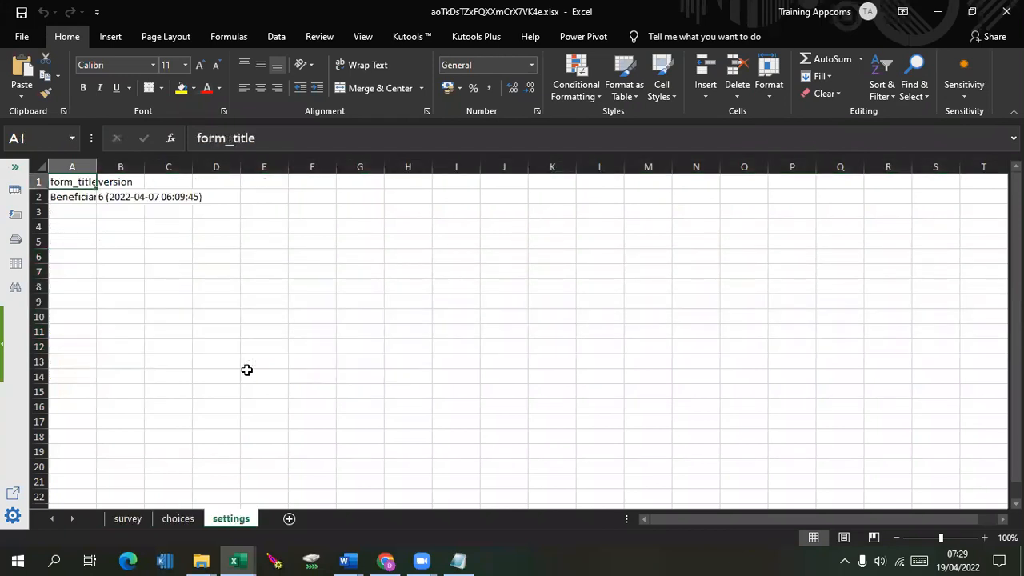
key(ctrl+Page_Up)
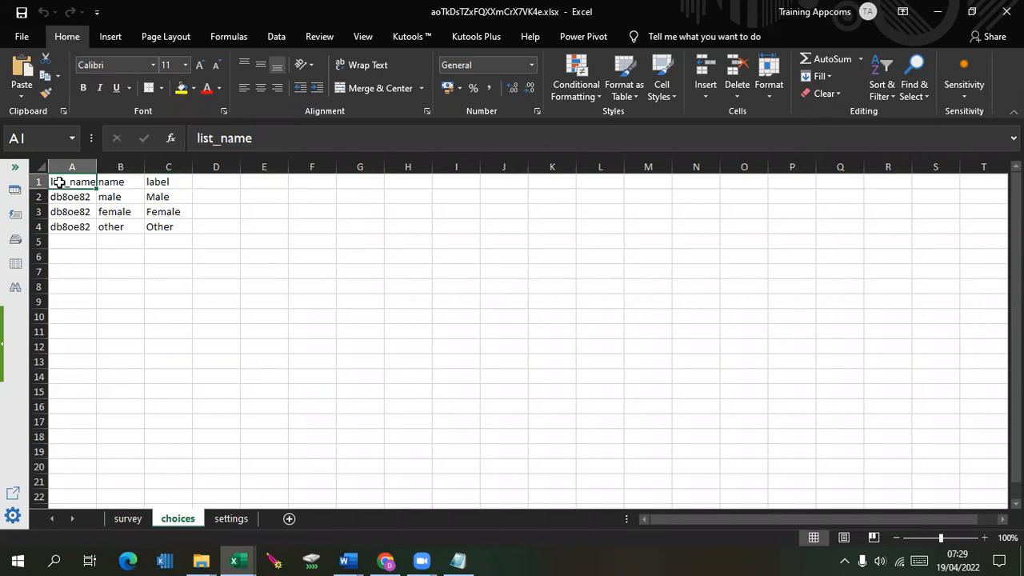
drag(57, 182, 170, 234)
key(ctrl+c)
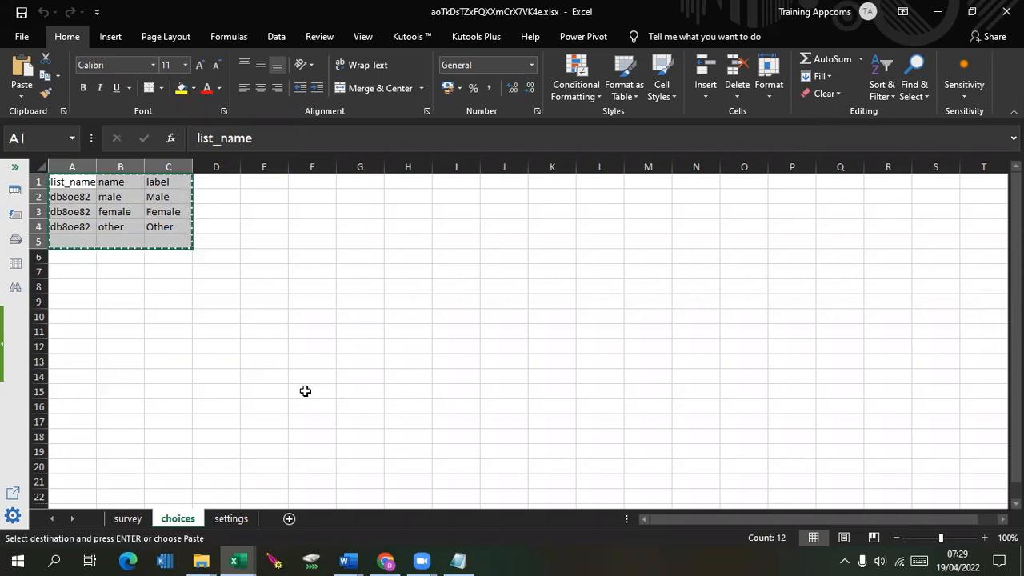
Paste the copied list at A1 of the choices sheet in KoBoToolbox Excel Data Analyser 1.23 (2).xlsx and rename its A1 header listname.
click(234, 561)
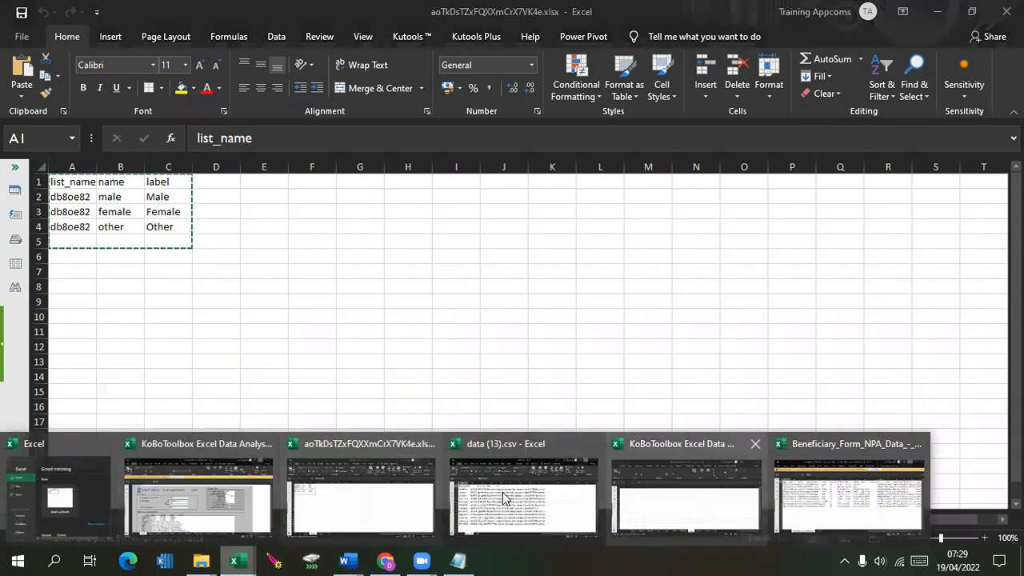
click(686, 492)
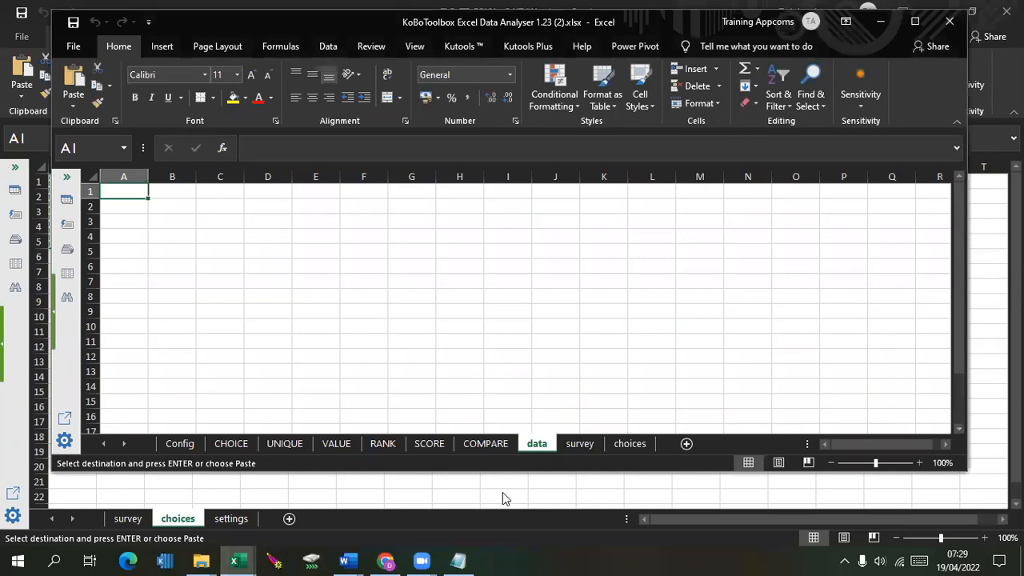
click(624, 445)
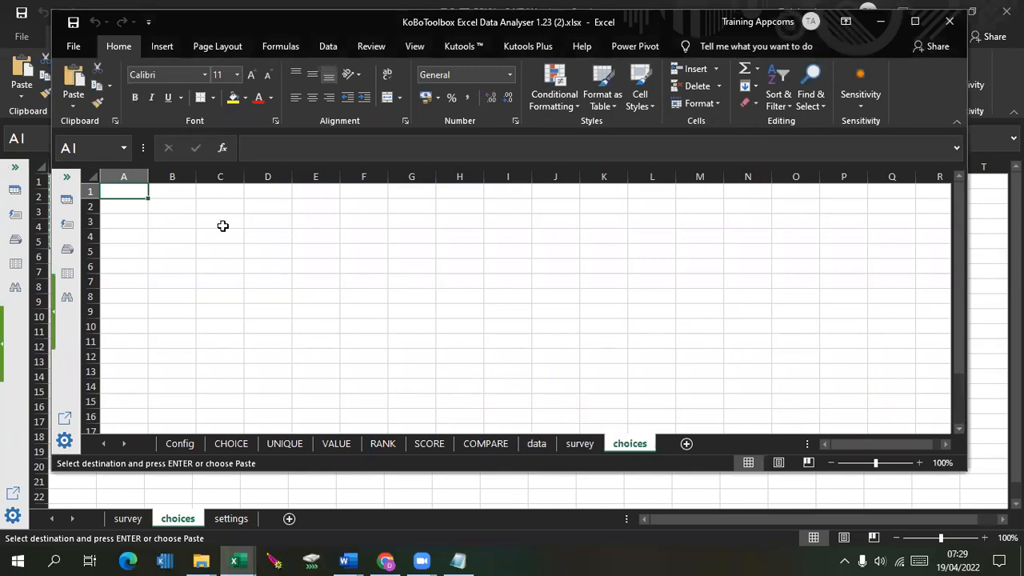
key(ctrl+v)
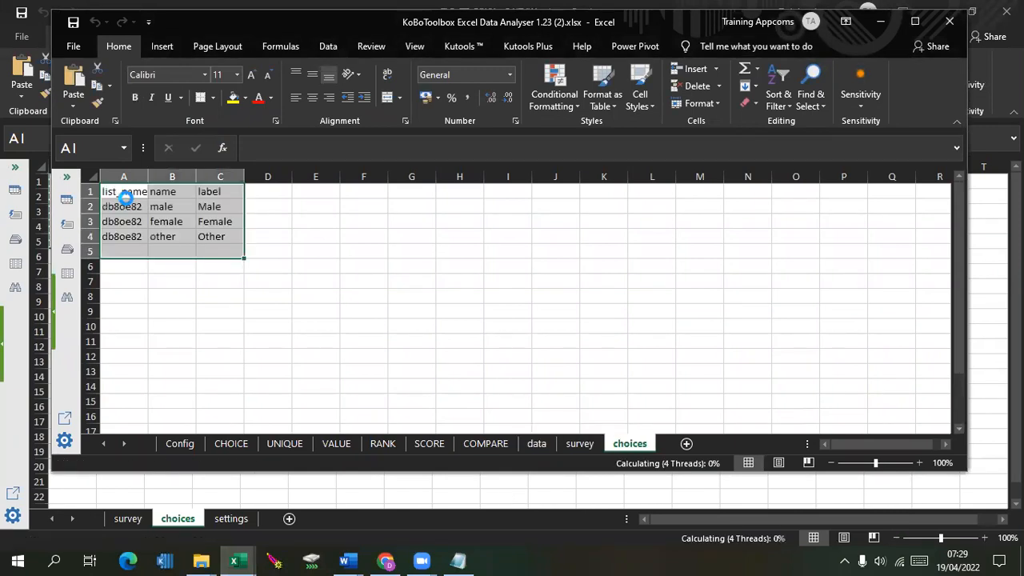
double_click(122, 194)
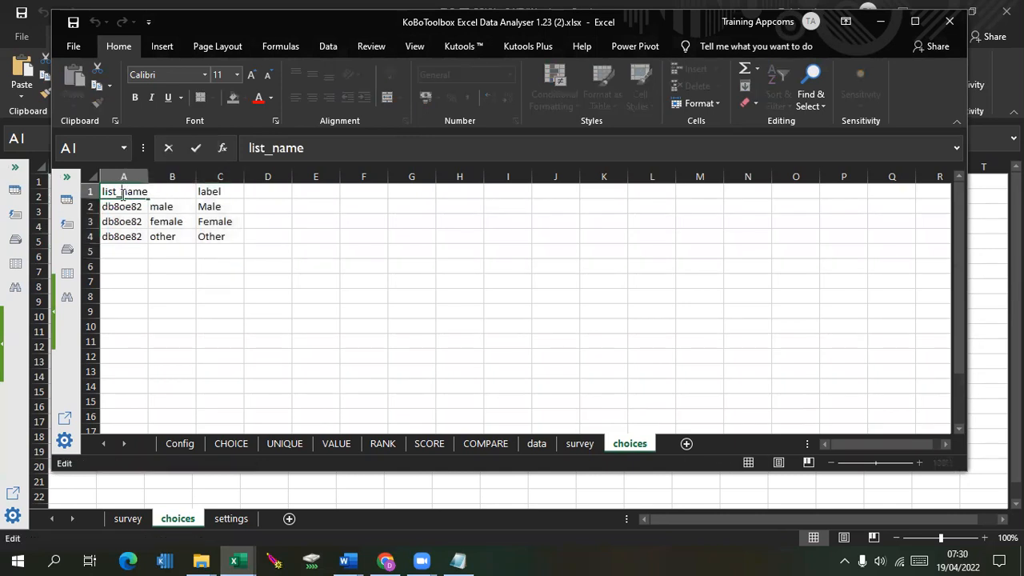
key(BackSpace)
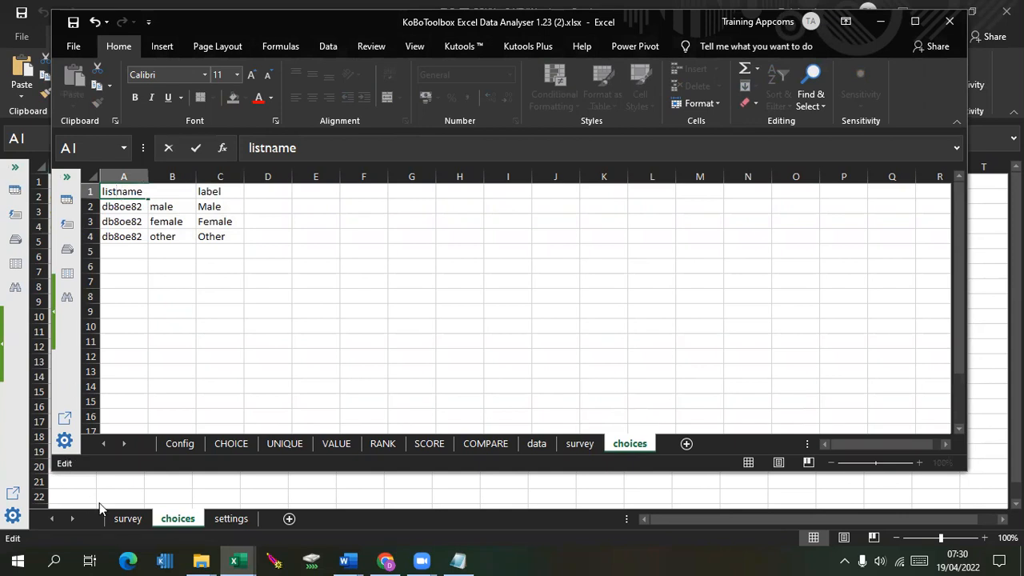
click(235, 560)
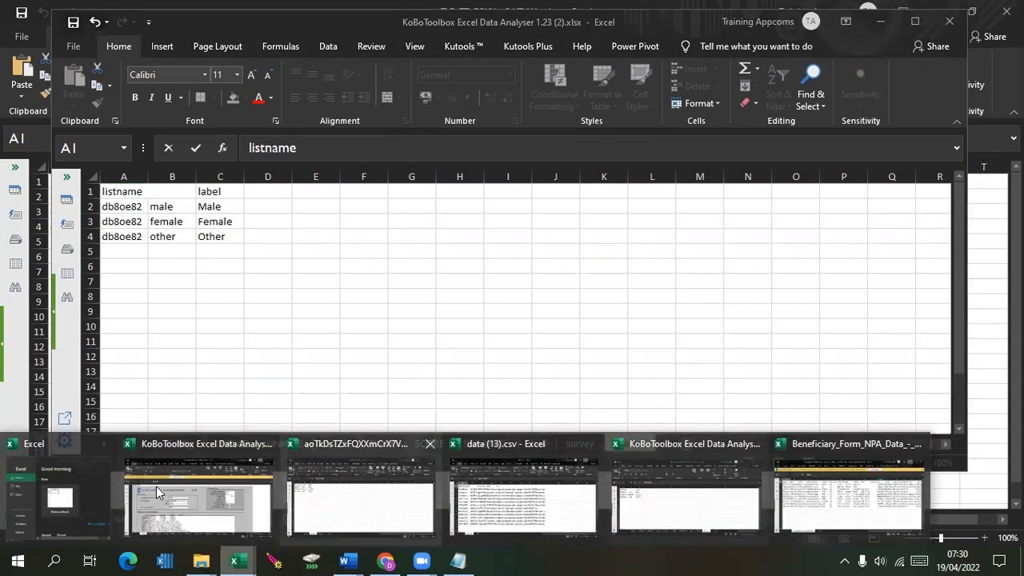
click(358, 488)
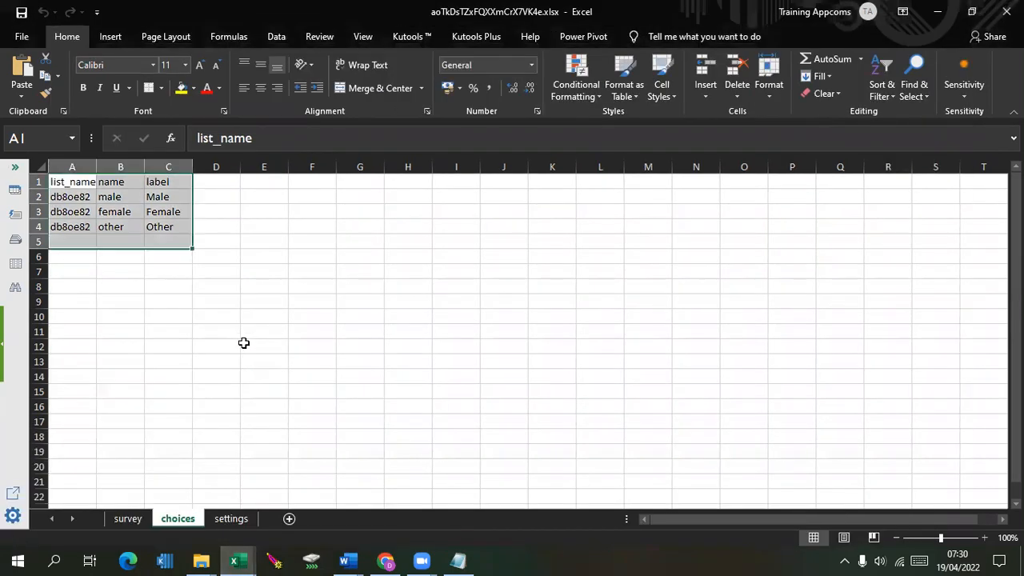
key(ctrl+v)
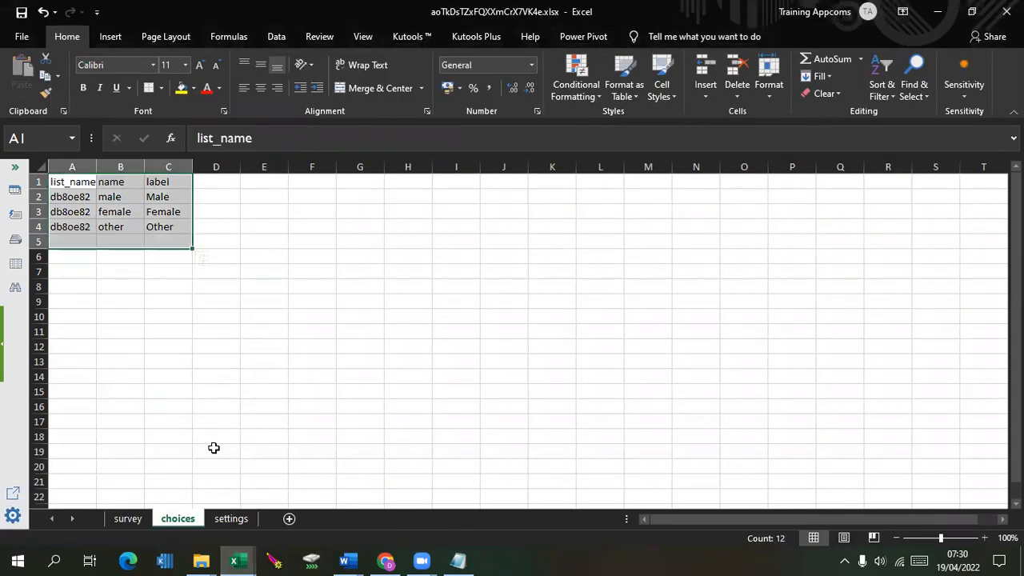
Enable content in KoBoToolbox Excel Data Analyser 1.23.xlsx, check the headers on its choices sheet, and minimise it and the form workbook.
click(235, 560)
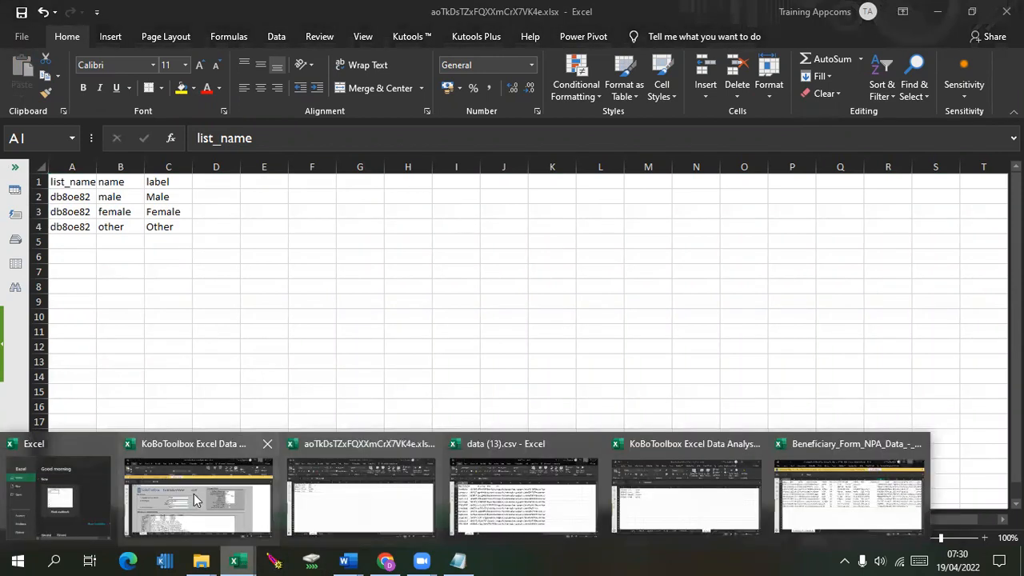
click(190, 500)
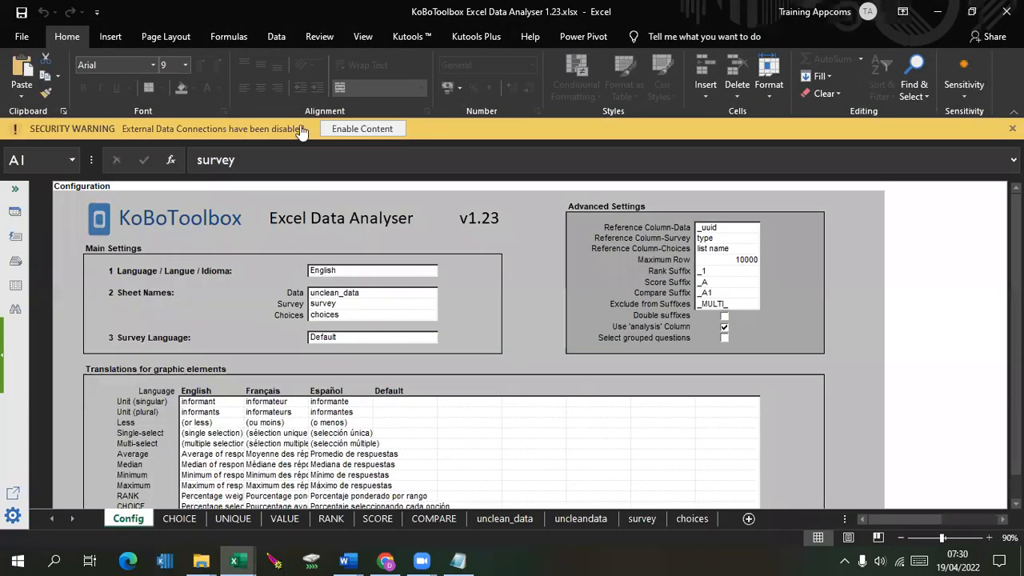
click(341, 129)
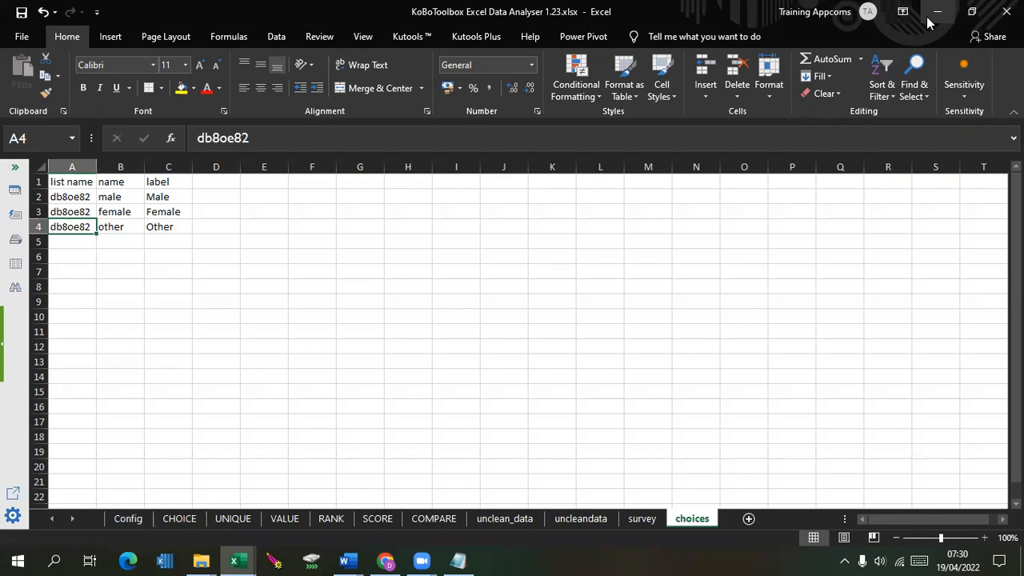
click(937, 14)
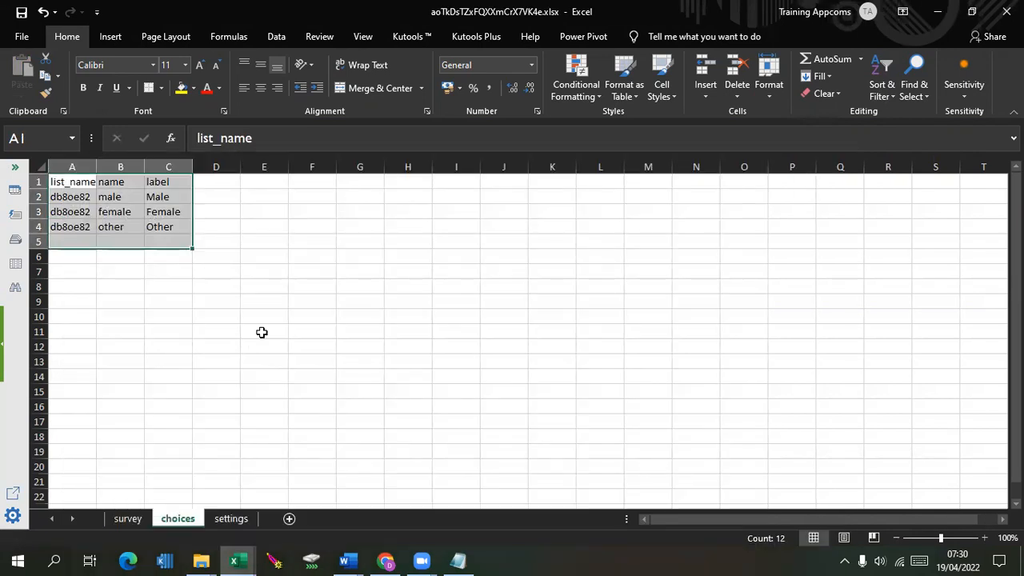
click(936, 12)
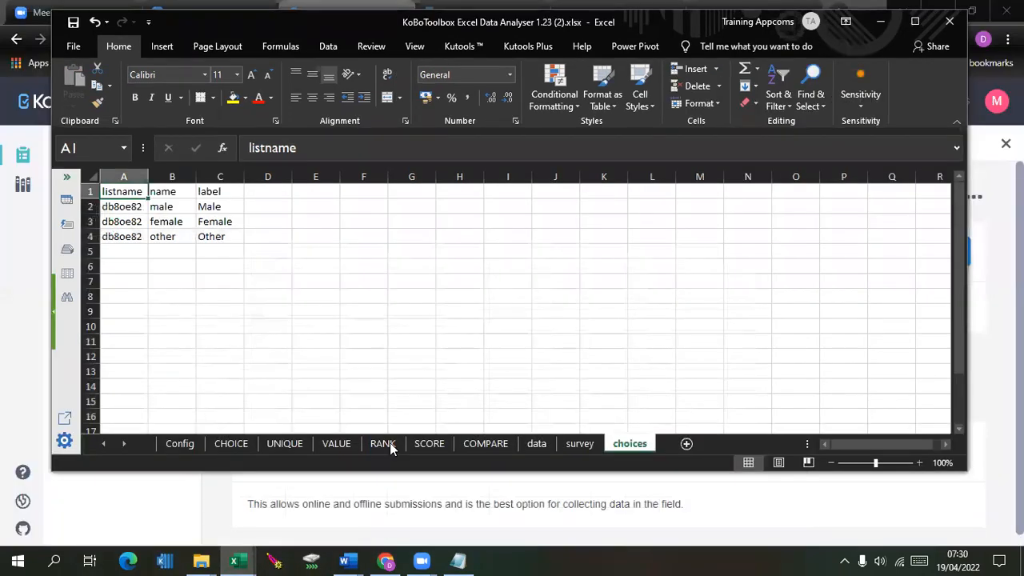
Show the Data Analyser copy's survey sheet, and enable editing in the Beneficiary_Form_NPA_Data submissions export before minimising it.
click(578, 445)
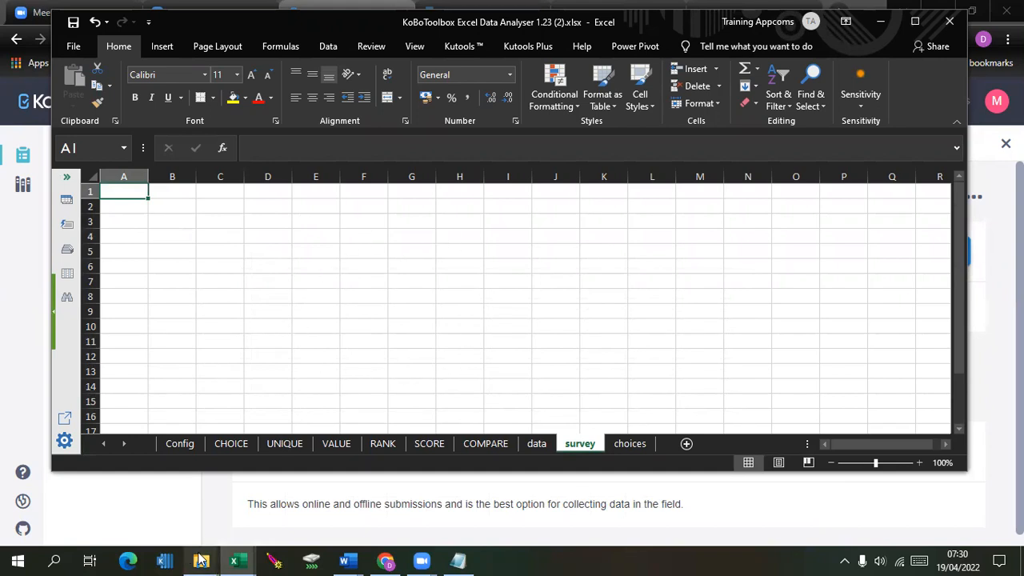
mouse_move(238, 560)
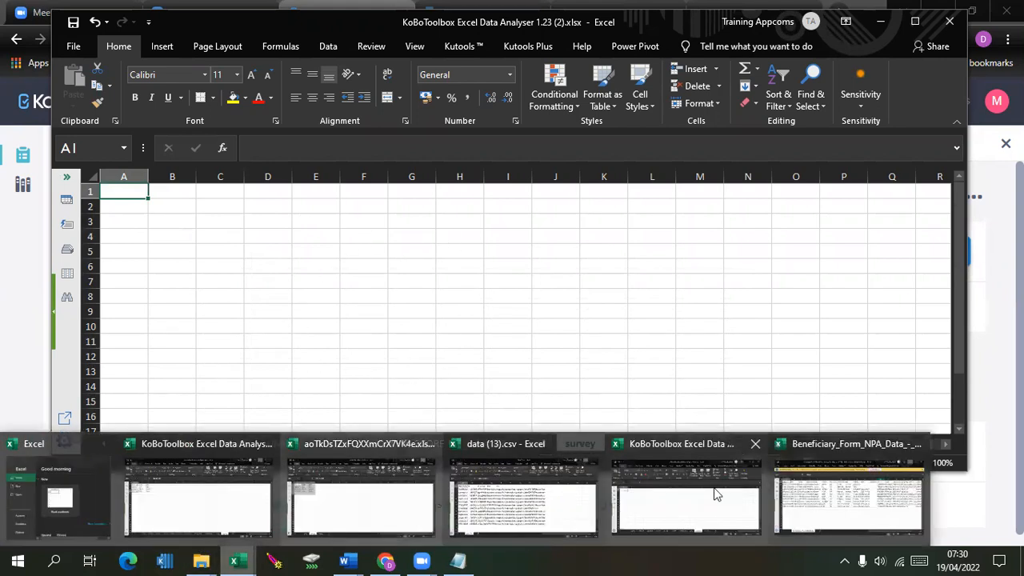
click(808, 501)
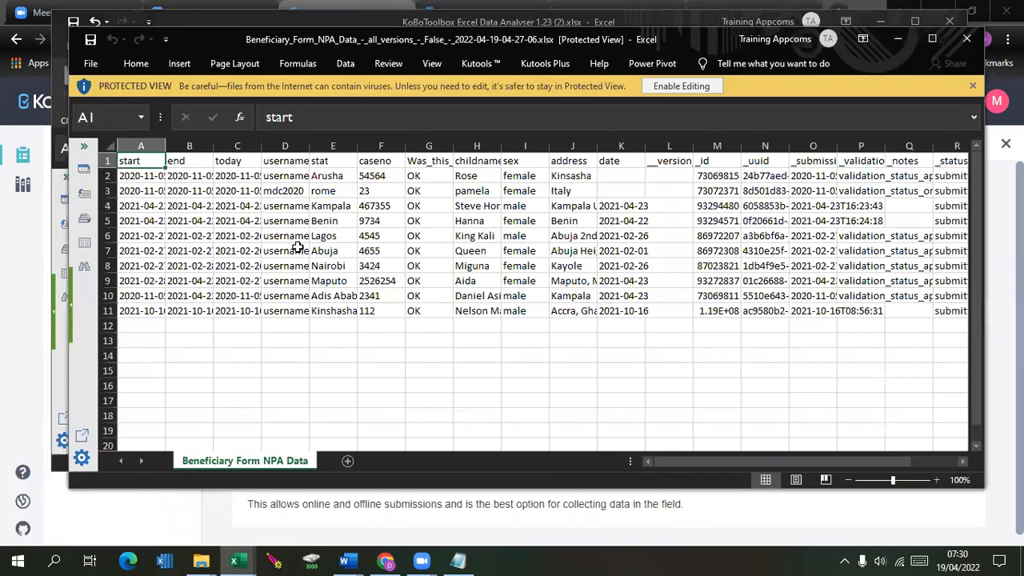
click(680, 86)
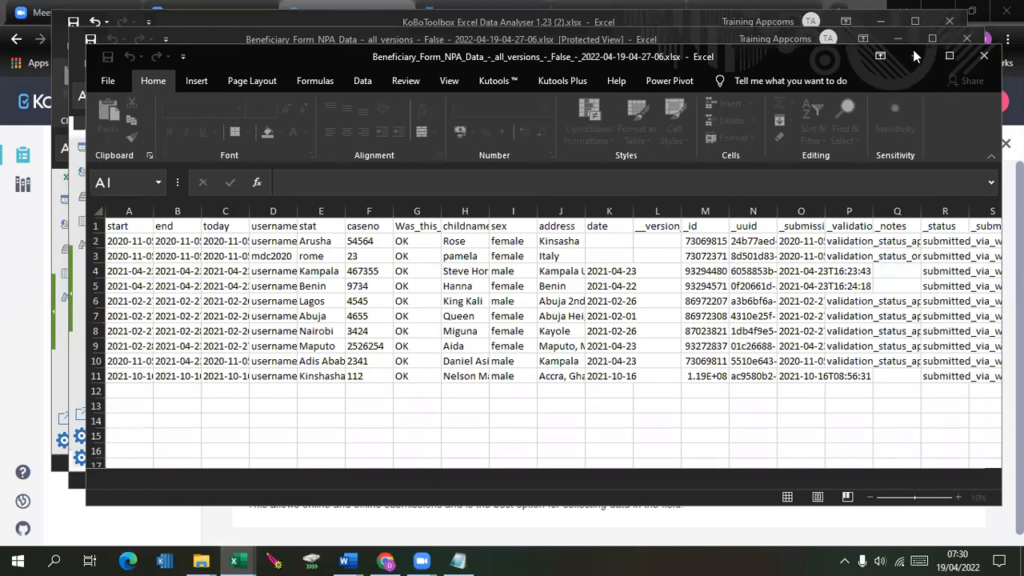
click(916, 56)
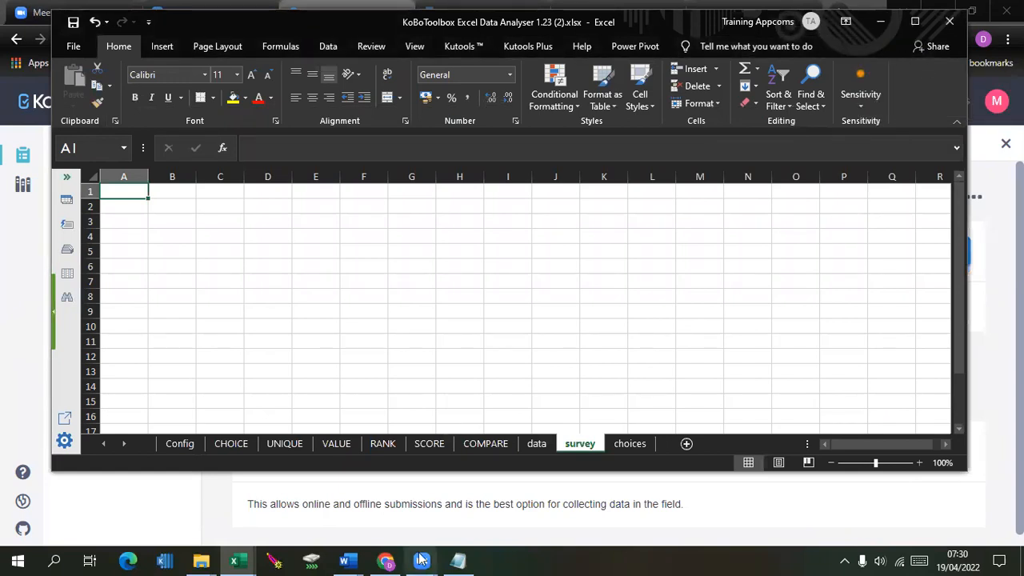
click(1023, 563)
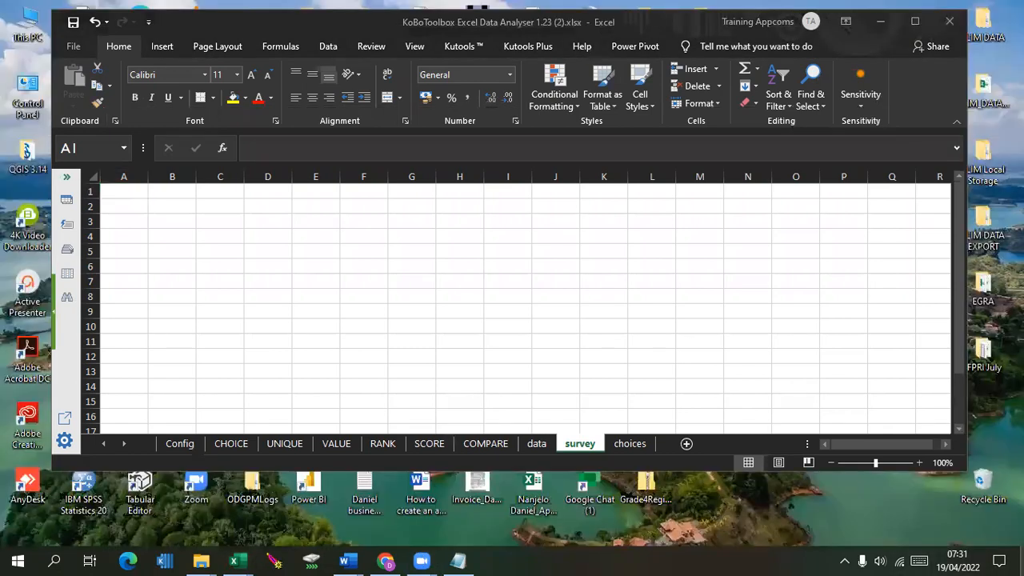
Bring up the form workbook and show its survey sheet.
mouse_move(236, 560)
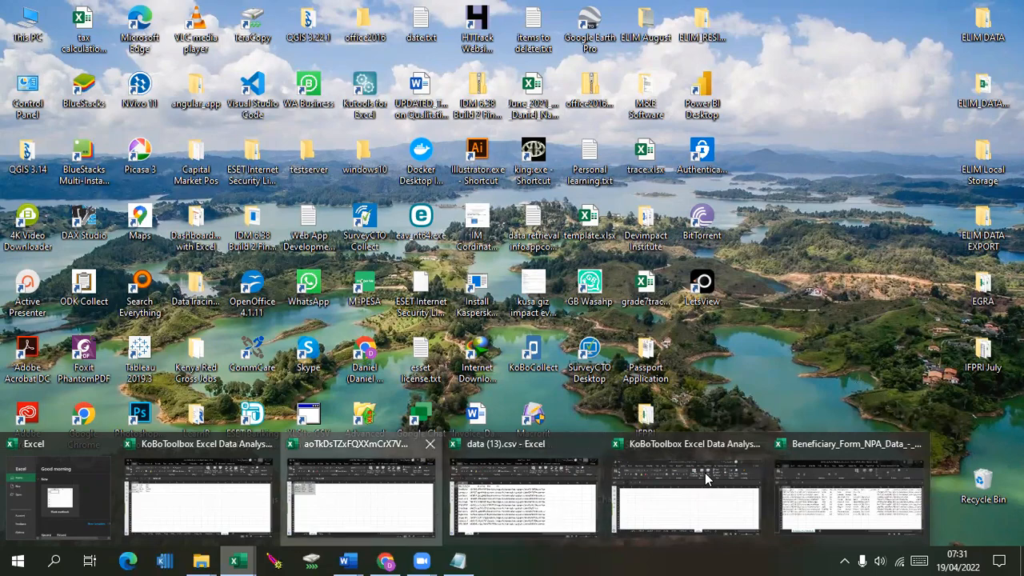
click(360, 496)
key(ctrl+Page_Up)
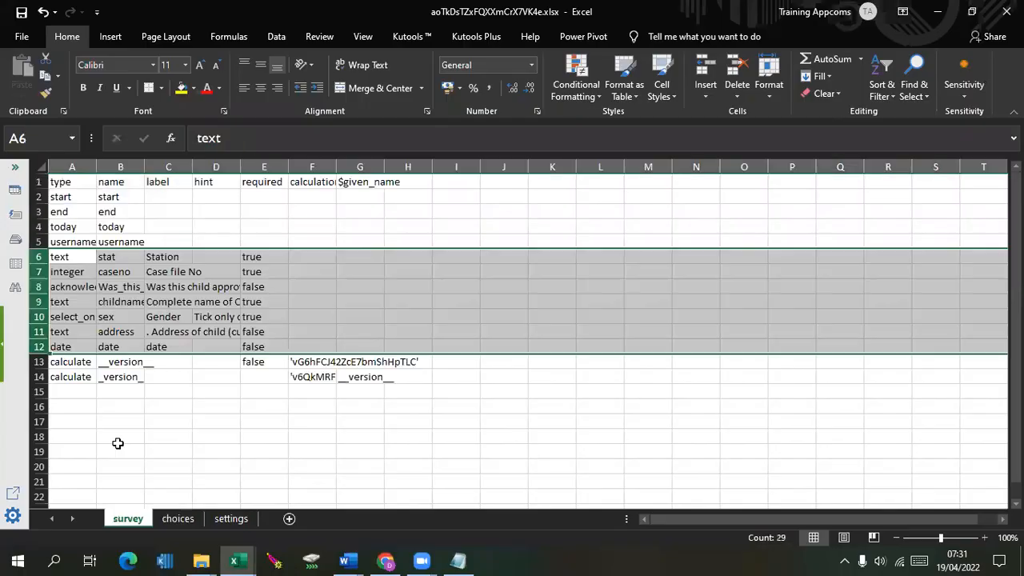
click(56, 182)
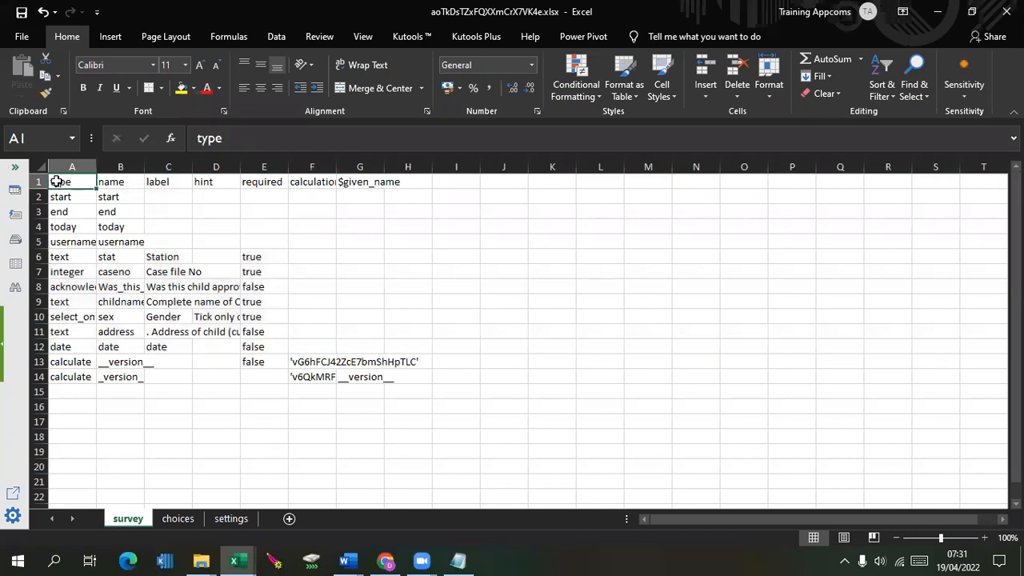
key(ctrl+a)
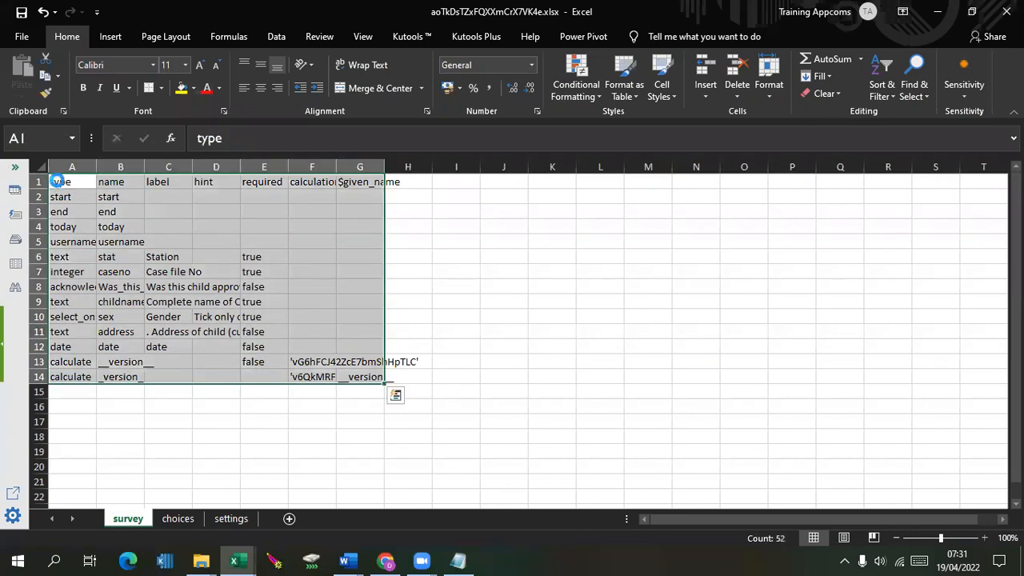
key(ctrl+c)
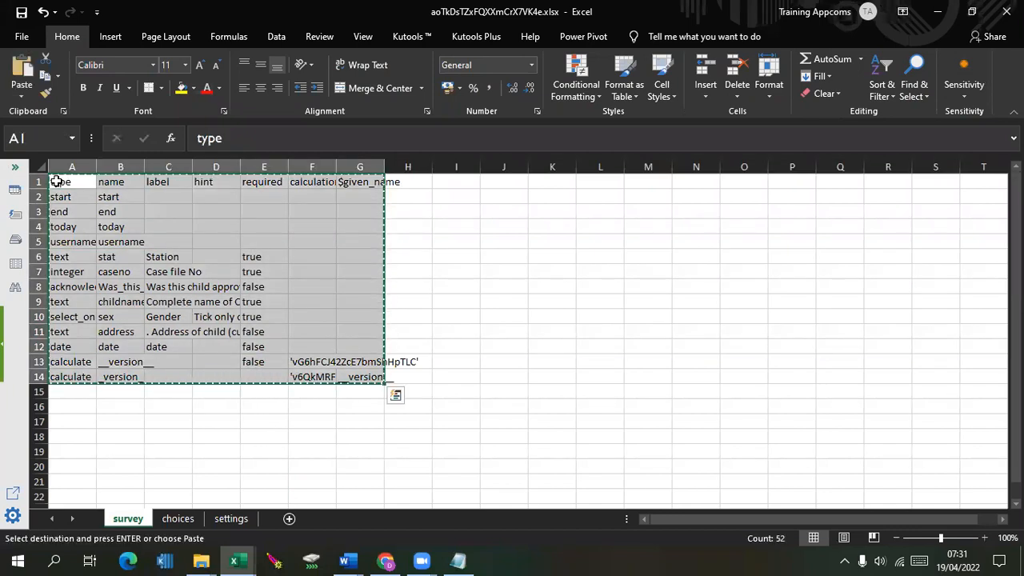
key(Escape)
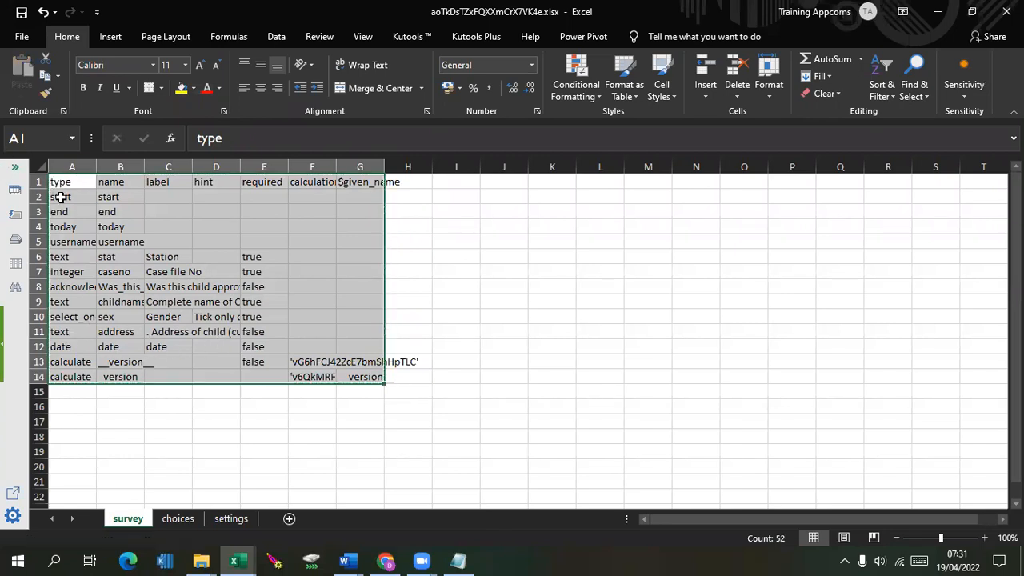
Copy A1:H12 of the form workbook's survey sheet and paste it at A1 of the survey sheet in KoBoToolbox Excel Data Analyser 1.23 (2).xlsx.
drag(57, 182, 392, 346)
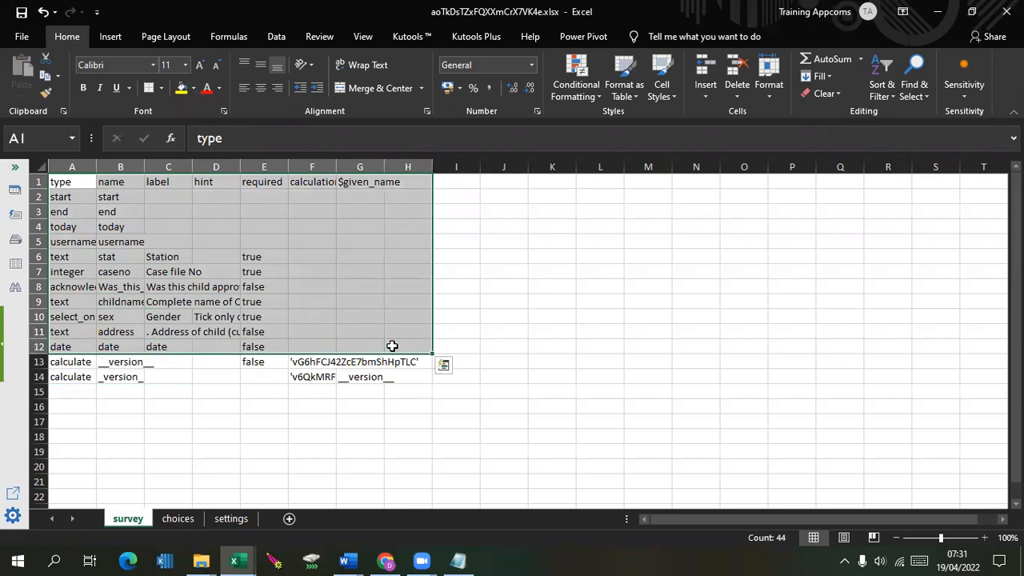
key(ctrl+c)
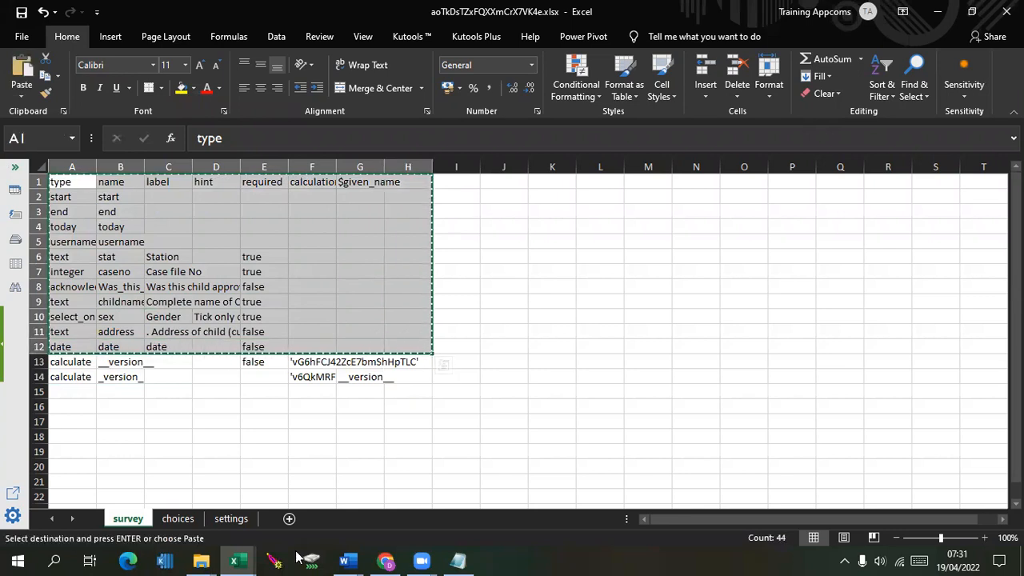
click(234, 560)
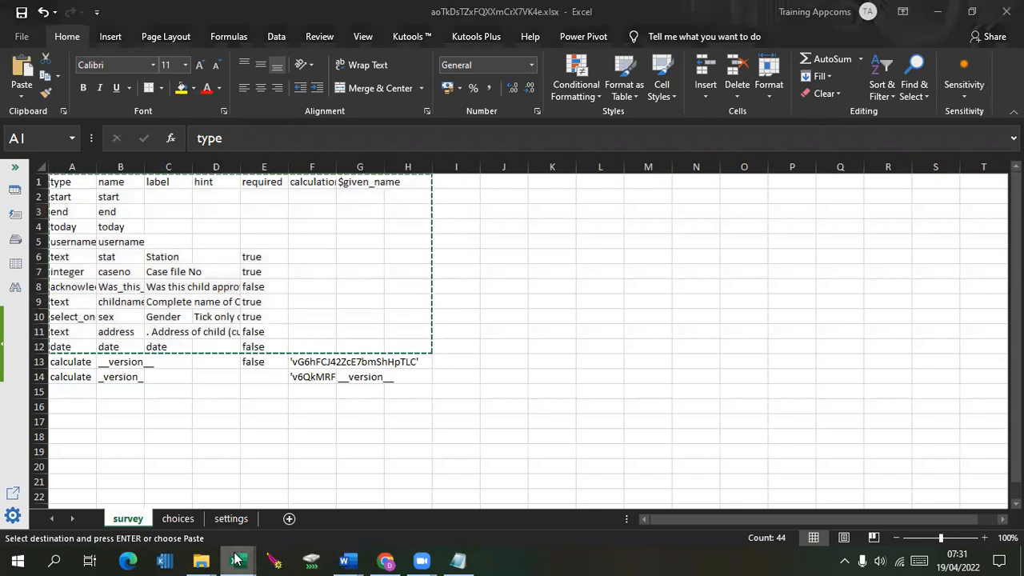
click(655, 507)
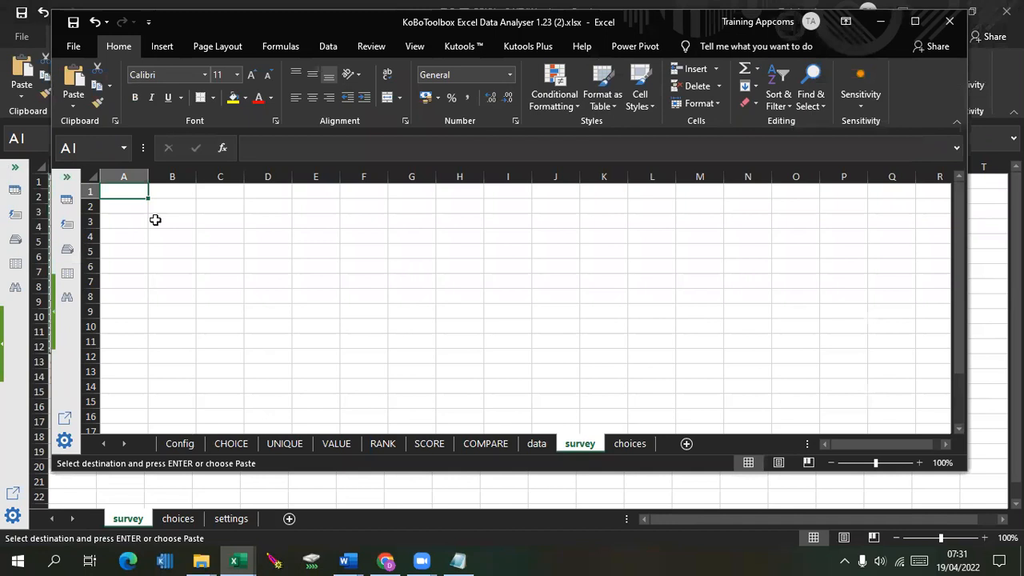
key(ctrl+v)
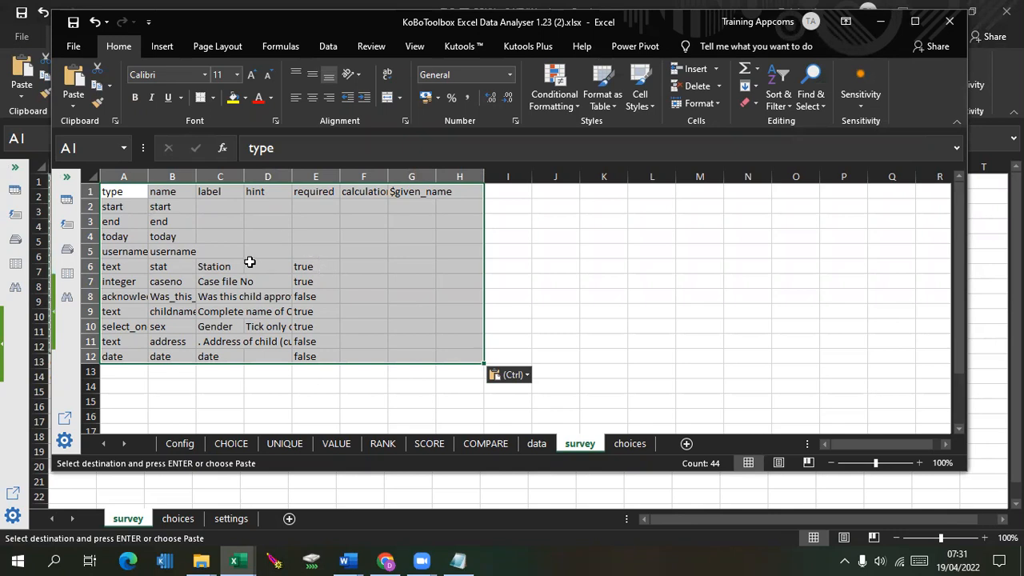
Show the Data Analyser copy's data sheet and copy A1:T11 from the Beneficiary_Form_NPA_Data submissions export.
click(539, 445)
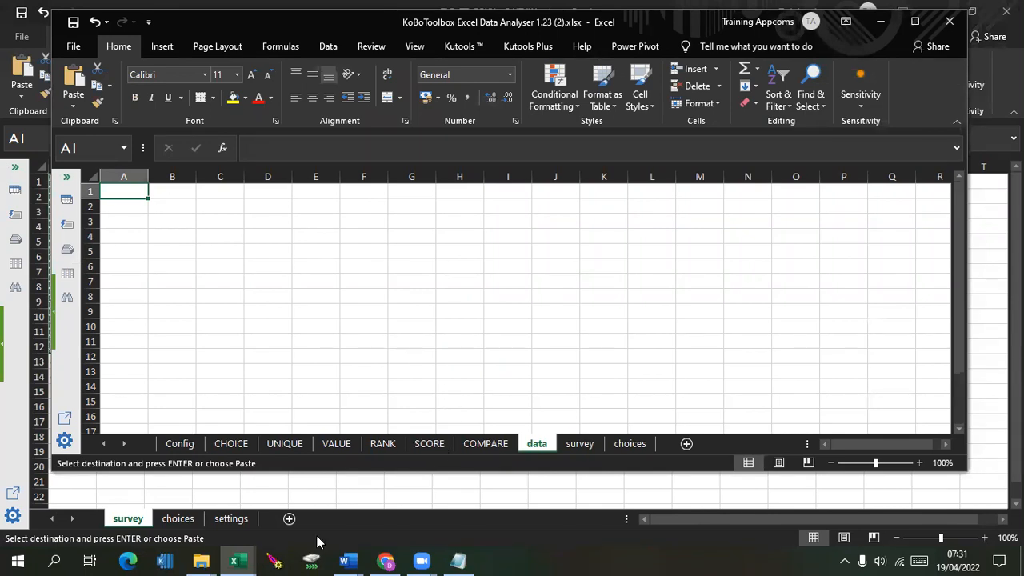
mouse_move(235, 560)
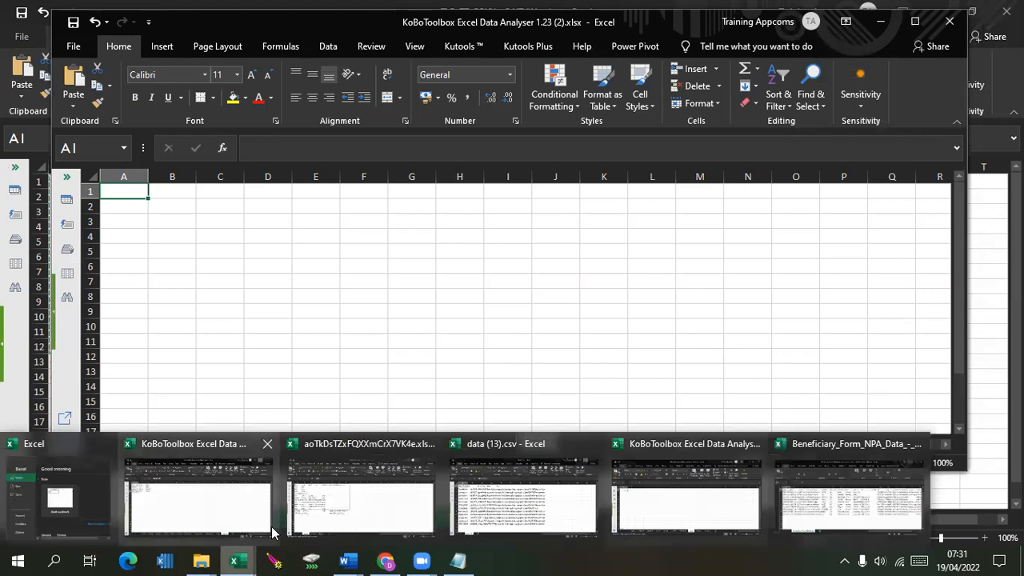
click(805, 470)
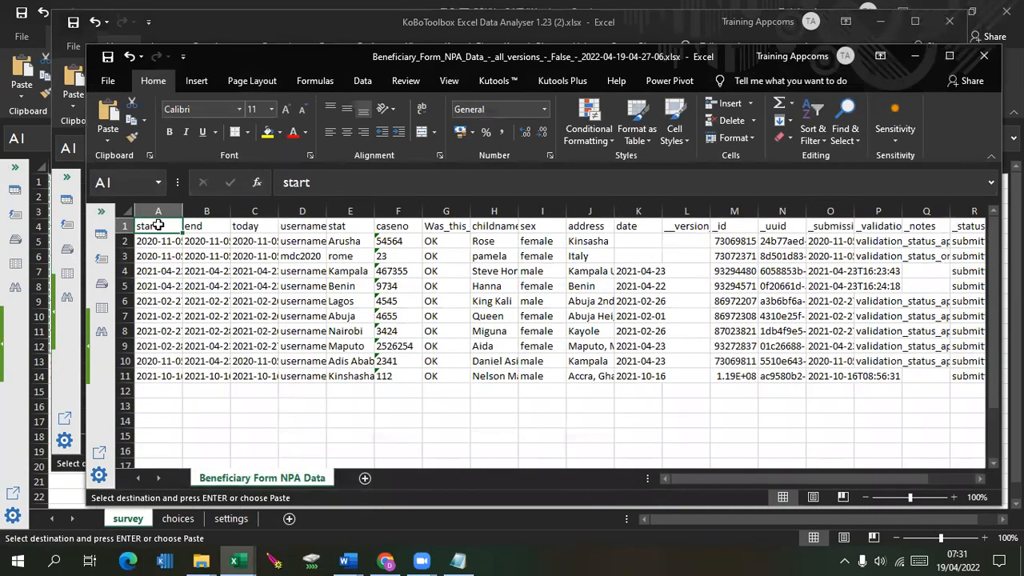
key(ctrl+shift+End)
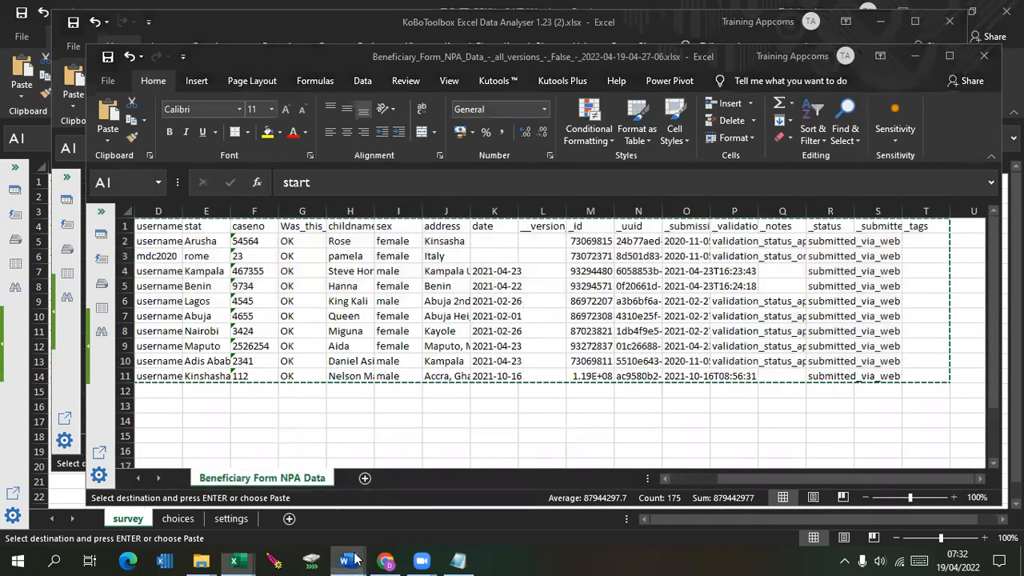
Paste the copied submissions at A1 of the data sheet in KoBoToolbox Excel Data Analyser 1.23 (2).xlsx.
mouse_move(362, 559)
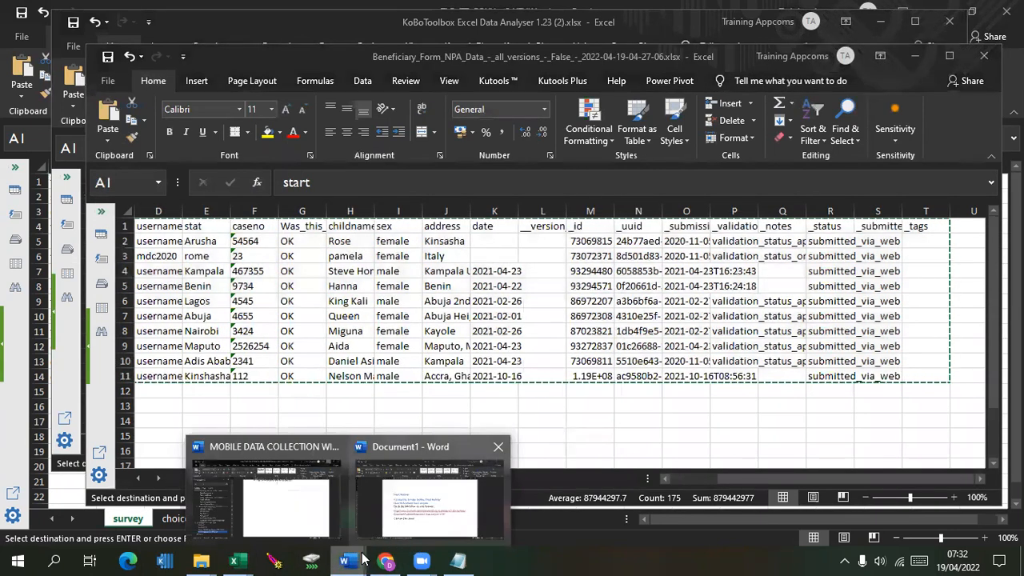
mouse_move(455, 559)
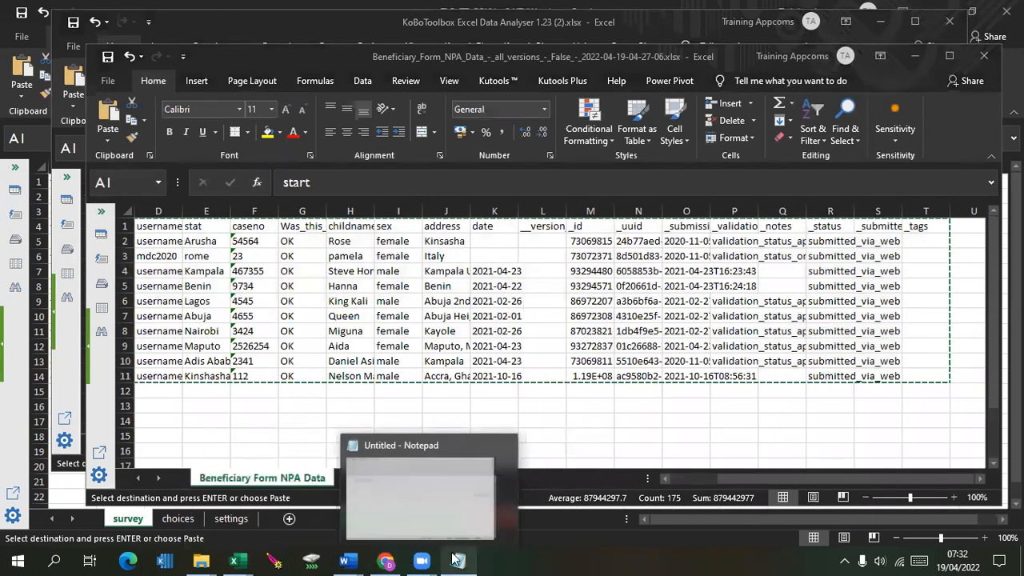
mouse_move(410, 558)
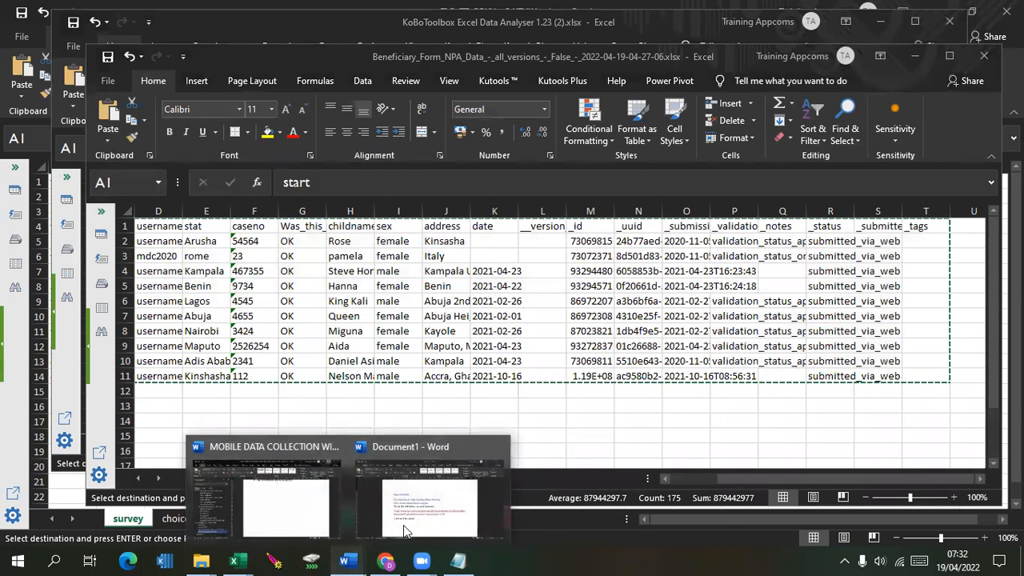
mouse_move(238, 560)
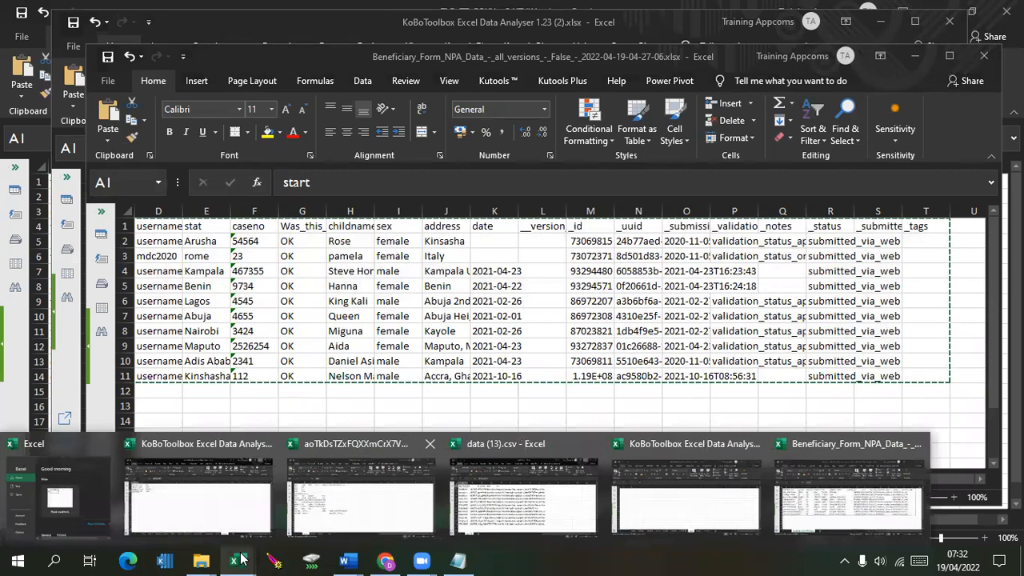
click(725, 492)
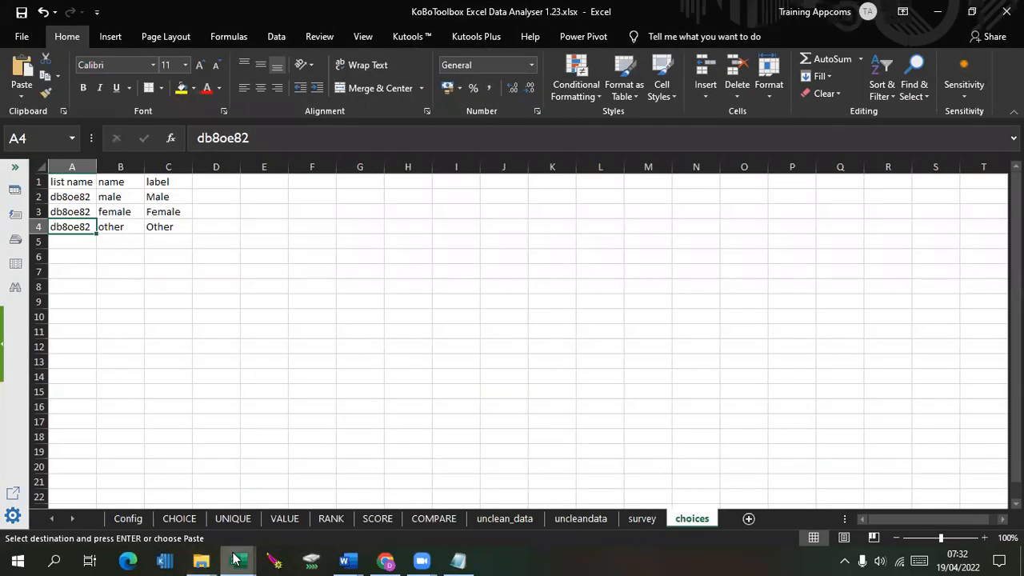
mouse_move(238, 560)
click(718, 475)
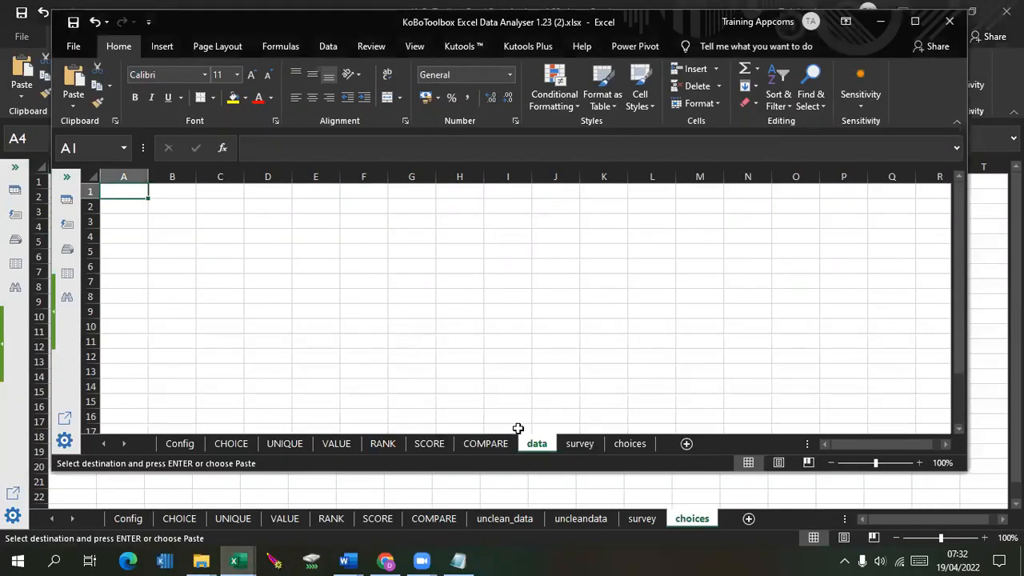
key(ctrl+v)
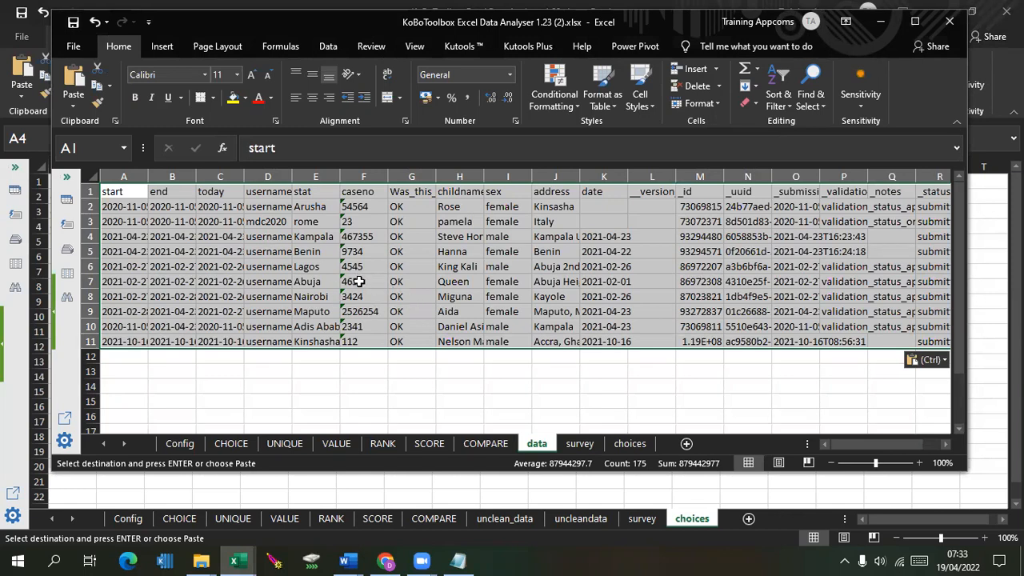
Clear the pasted submissions from the Data Analyser copy's data sheet and select cell A1.
key(Delete)
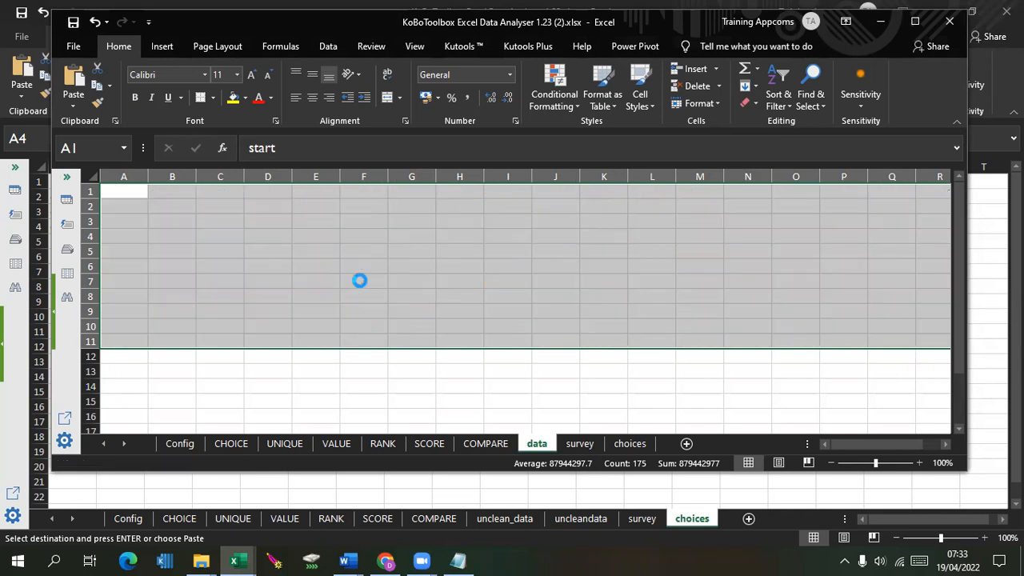
click(356, 336)
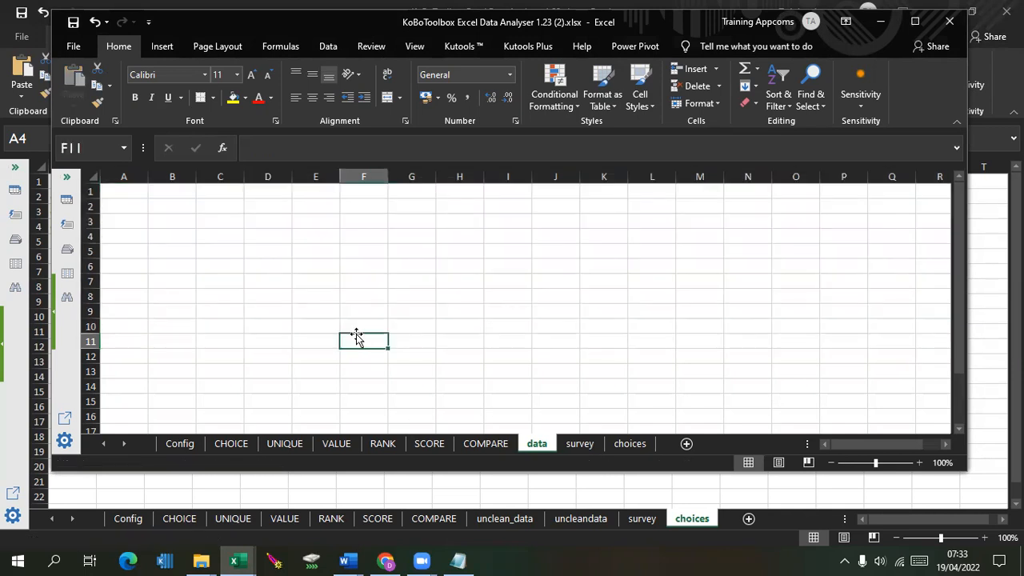
click(116, 191)
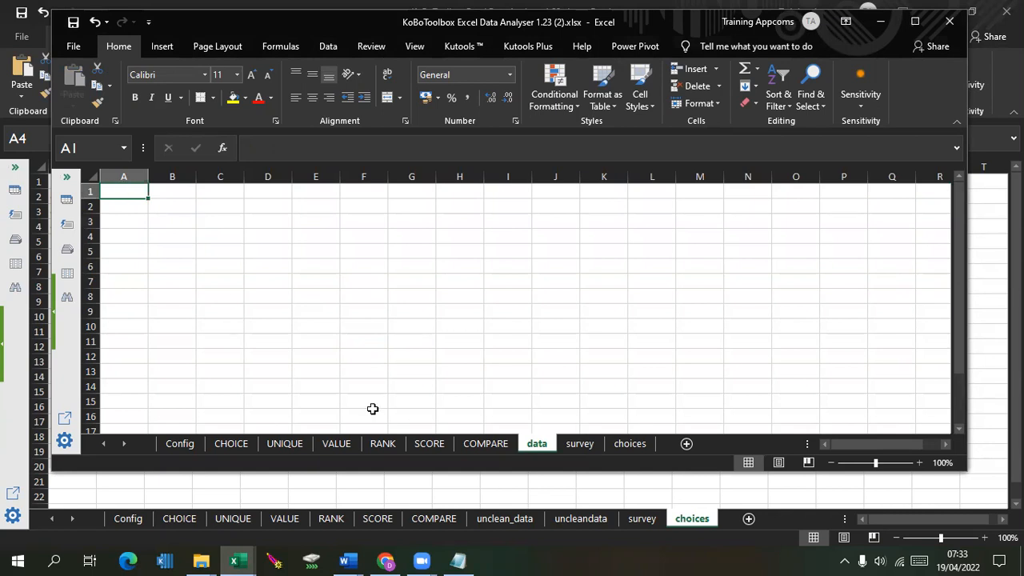
In Chrome, return to the KoBoToolbox project list and copy the address of the open KoBoCAT REST API page.
click(386, 556)
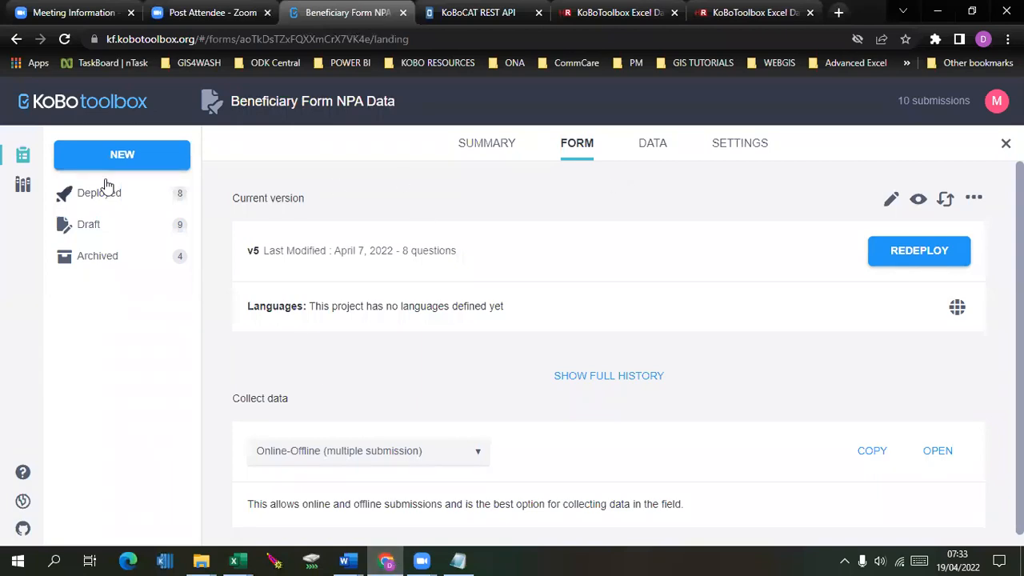
click(19, 161)
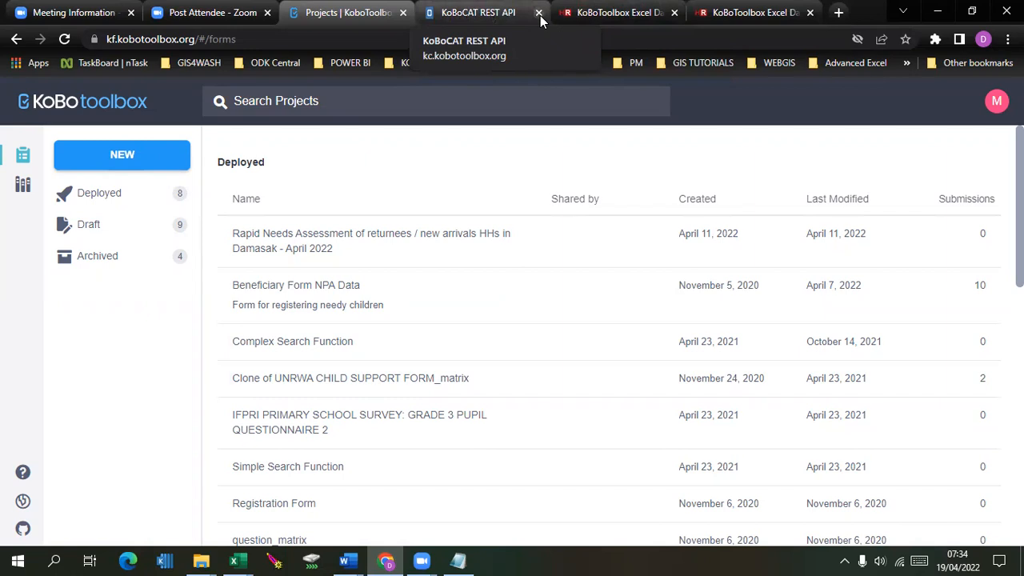
click(500, 18)
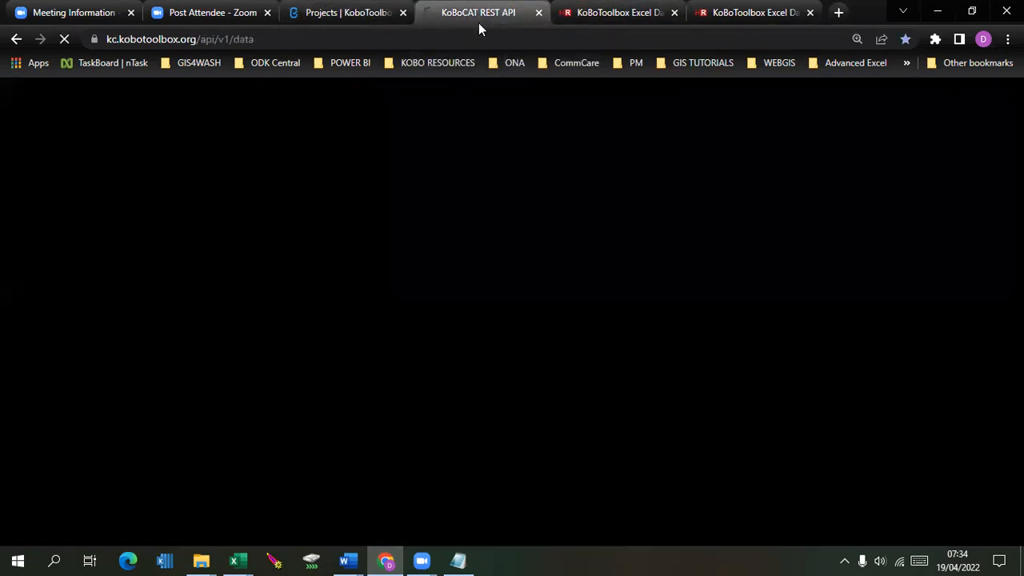
click(400, 39)
key(ctrl+c)
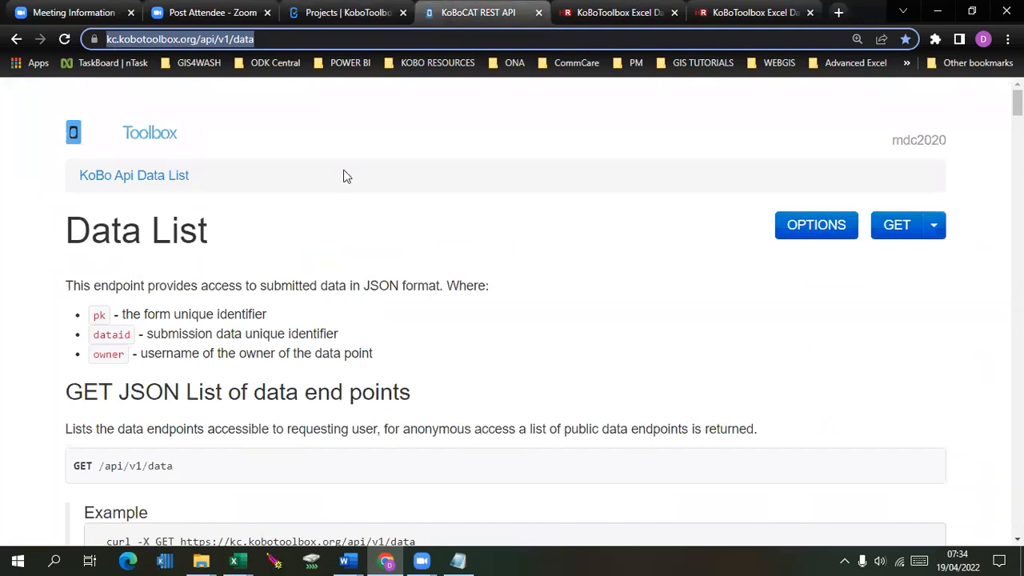
Switch to Document1 in Word and add the line "API" below "Click on Download", leaving a blank line between them.
click(359, 560)
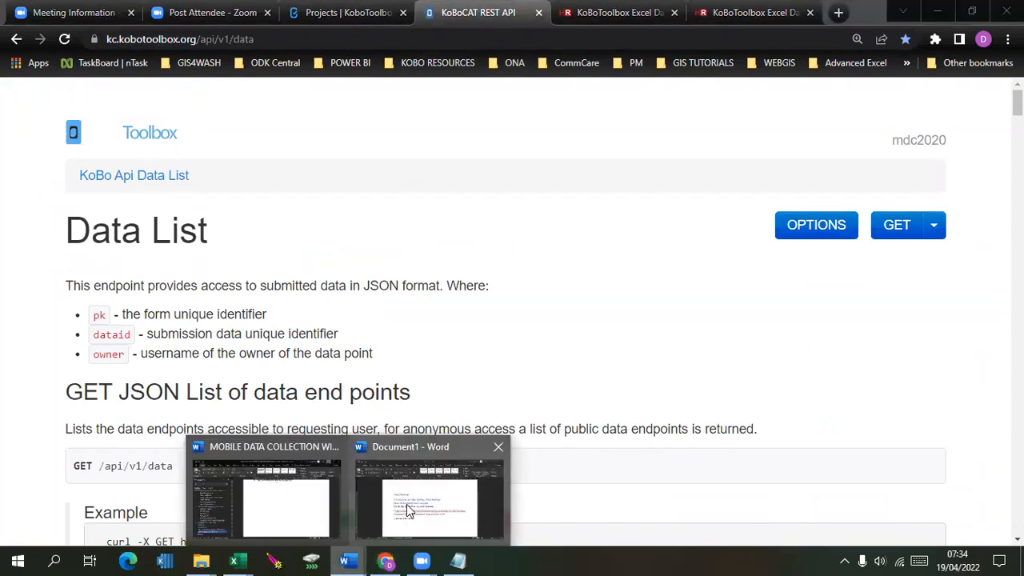
click(407, 505)
click(424, 418)
key(Return)
key(Return)
text(Ap)
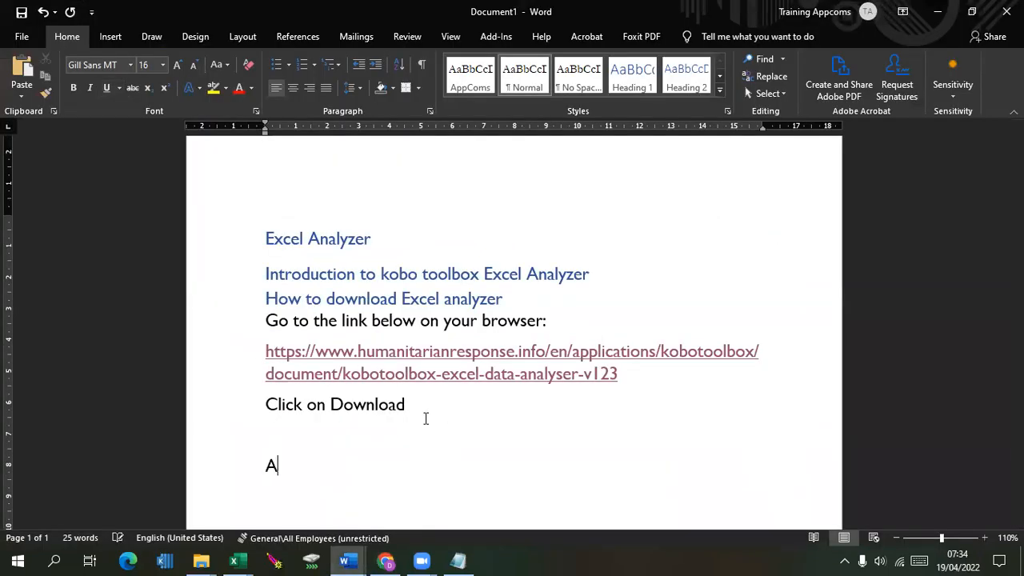
key(BackSpace)
key(BackSpace)
text(ap)
key(BackSpace)
key(BackSpace)
text(API)
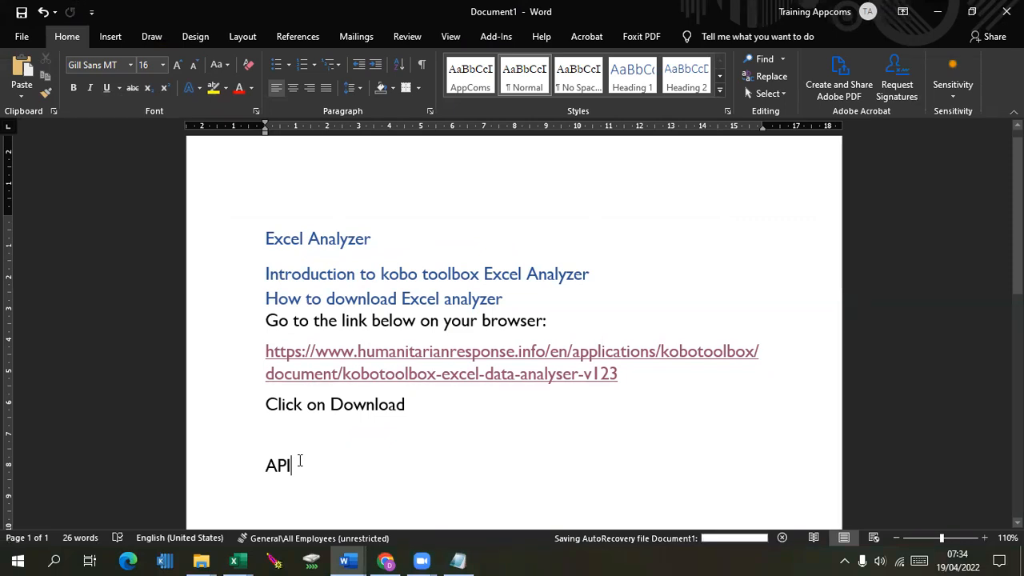
key(Return)
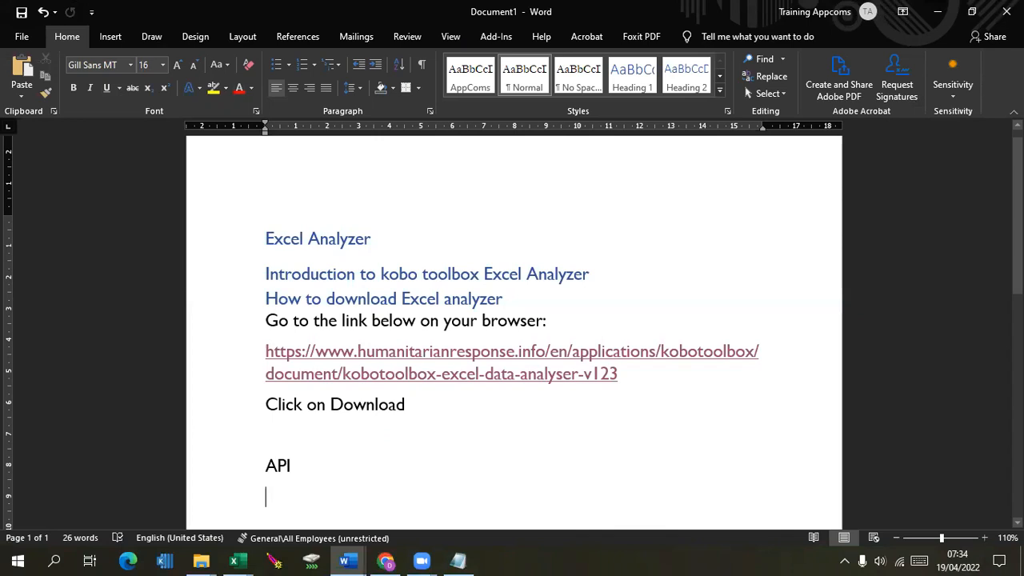
key(ctrl+v)
key(Up)
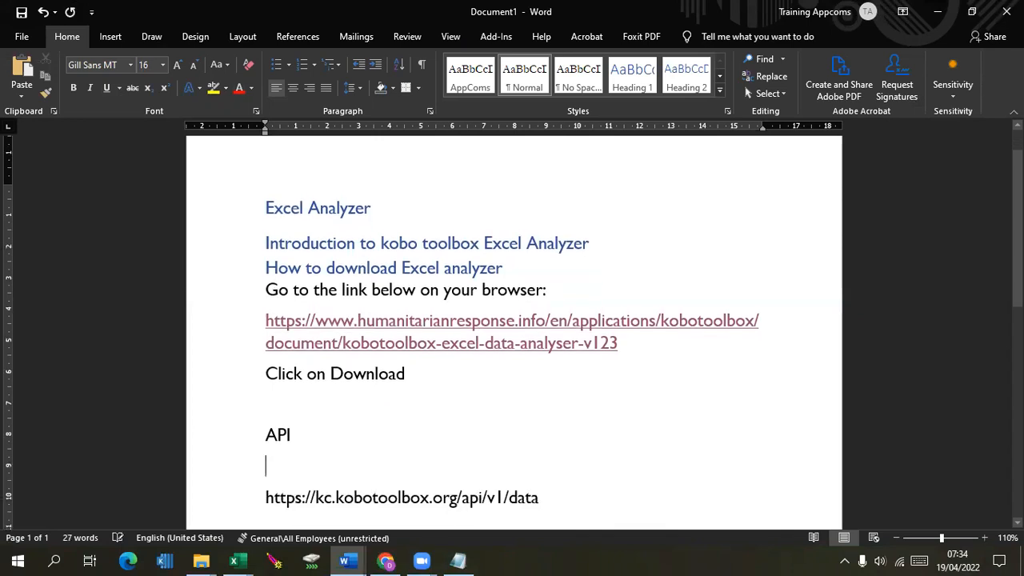
key(BackSpace)
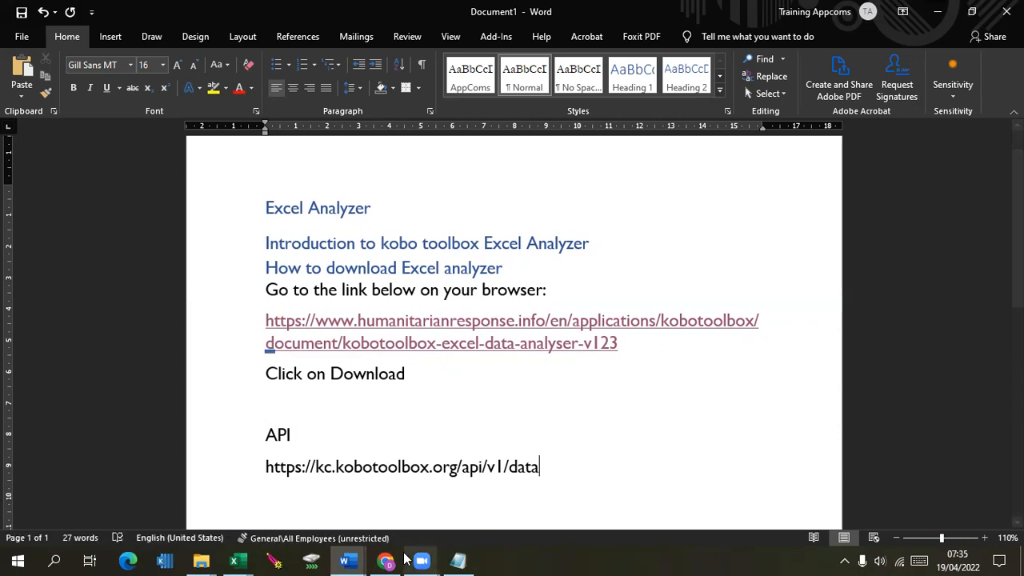
mouse_move(404, 560)
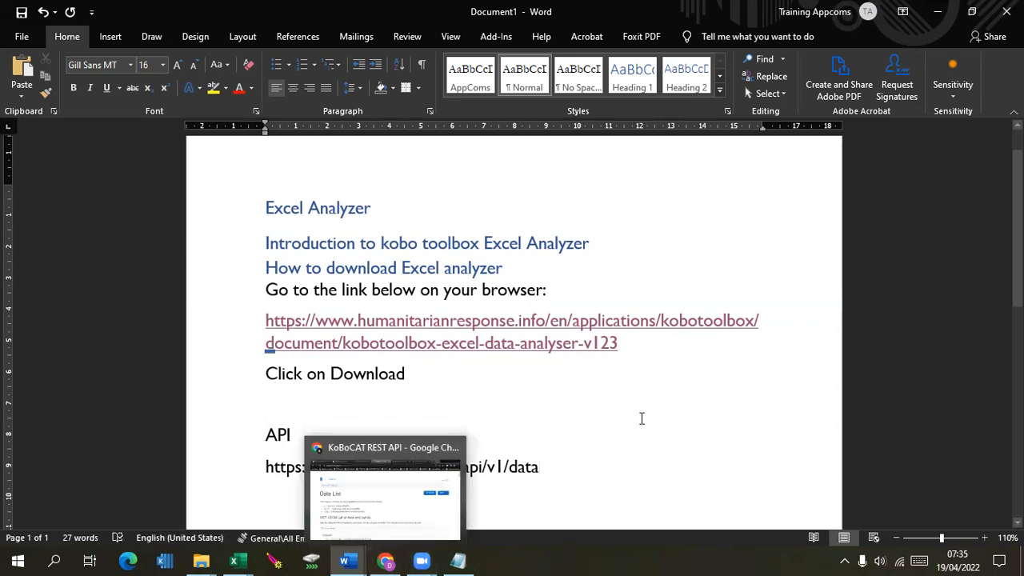
key(Return)
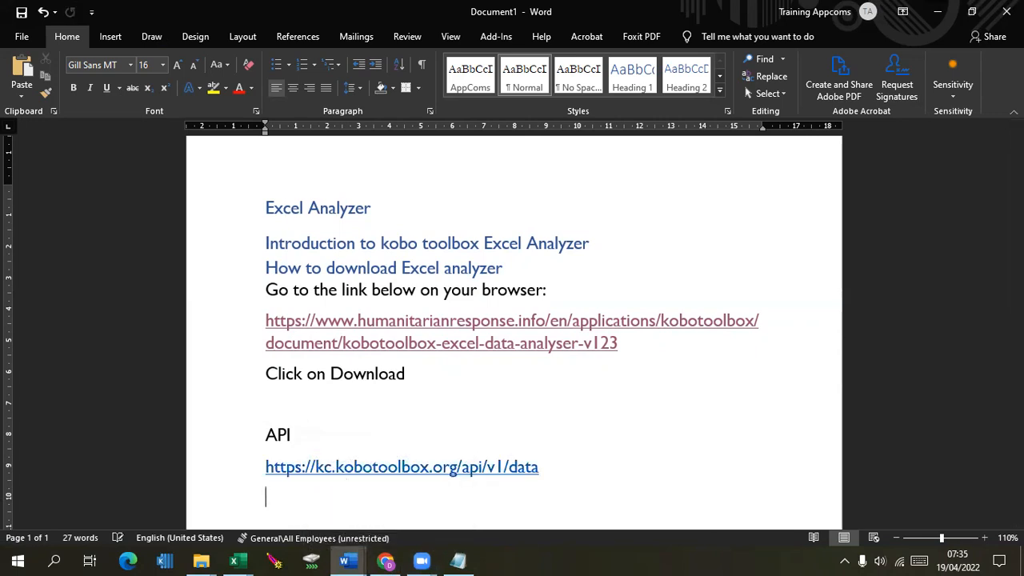
key(Return)
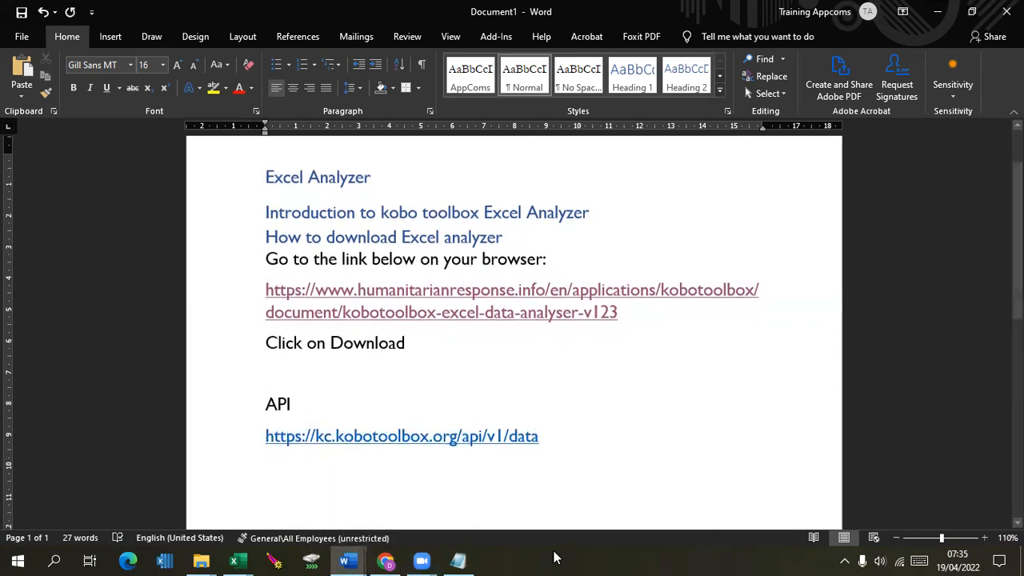
Open the bookmarked KoBoCAT REST API page at kc.humanitarianresponse.info/api/v1/data in a new Chrome tab and compare its address with the kobotoolbox.org one.
click(386, 560)
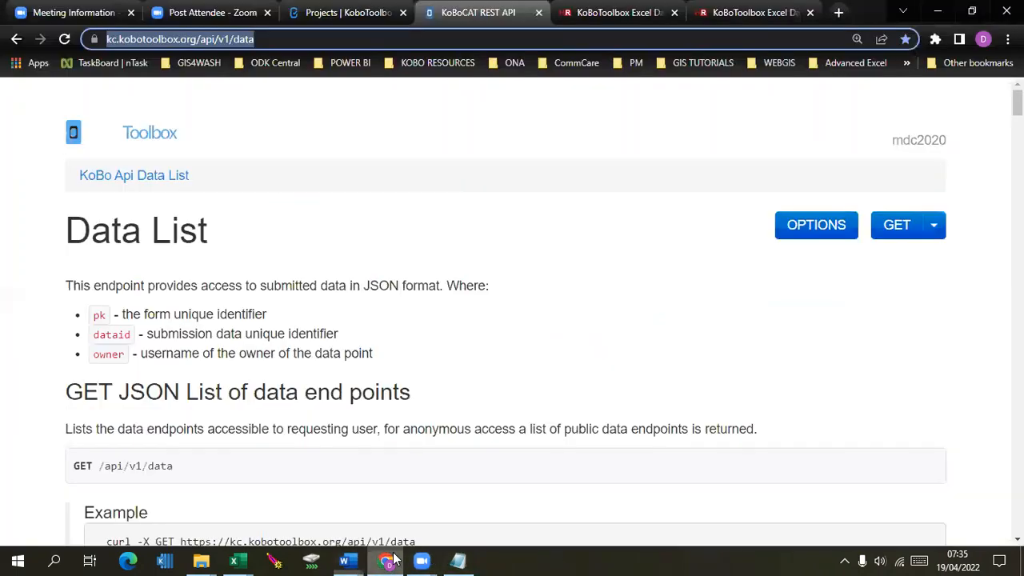
click(837, 13)
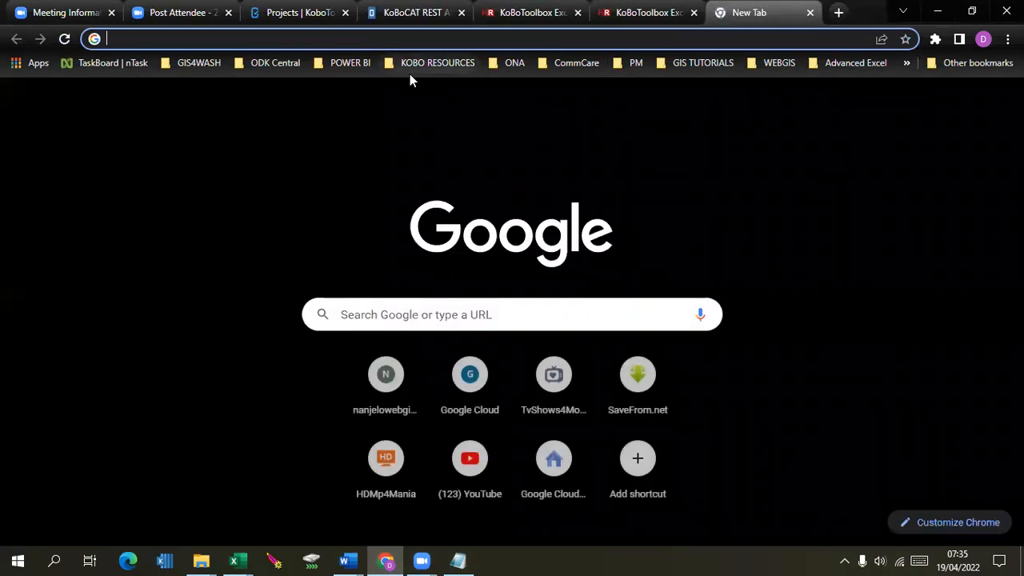
click(438, 64)
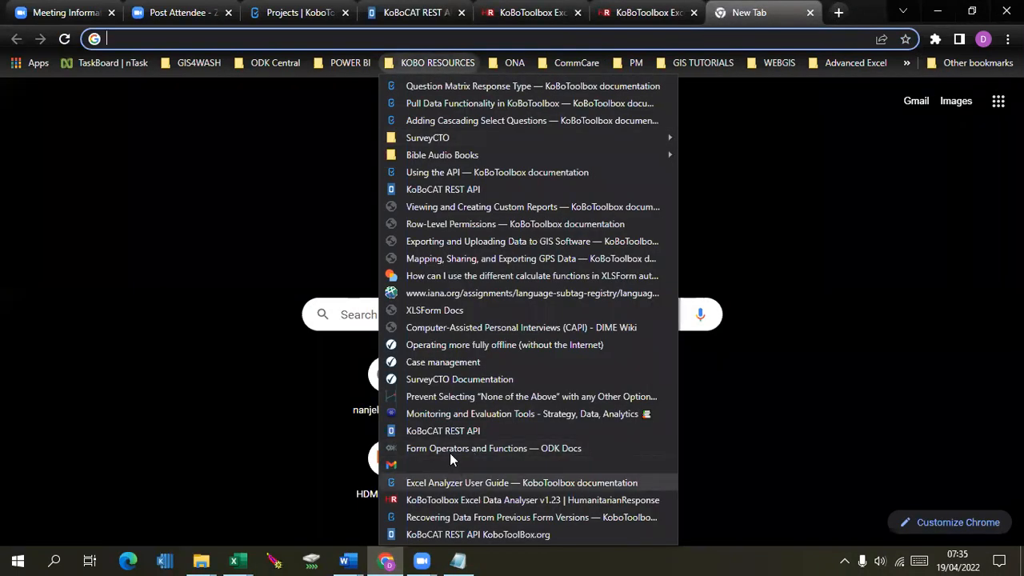
click(446, 432)
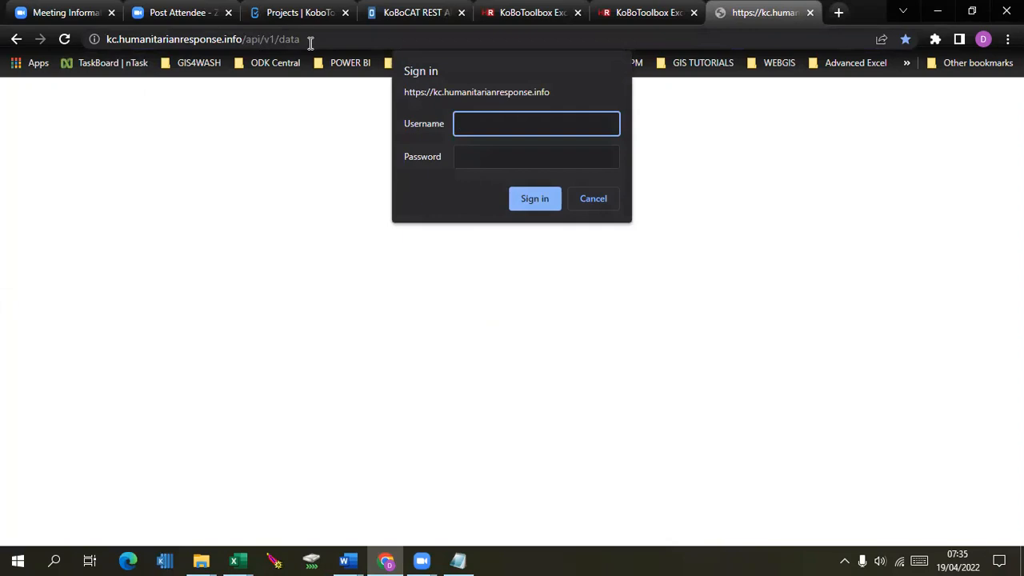
drag(301, 40, 86, 44)
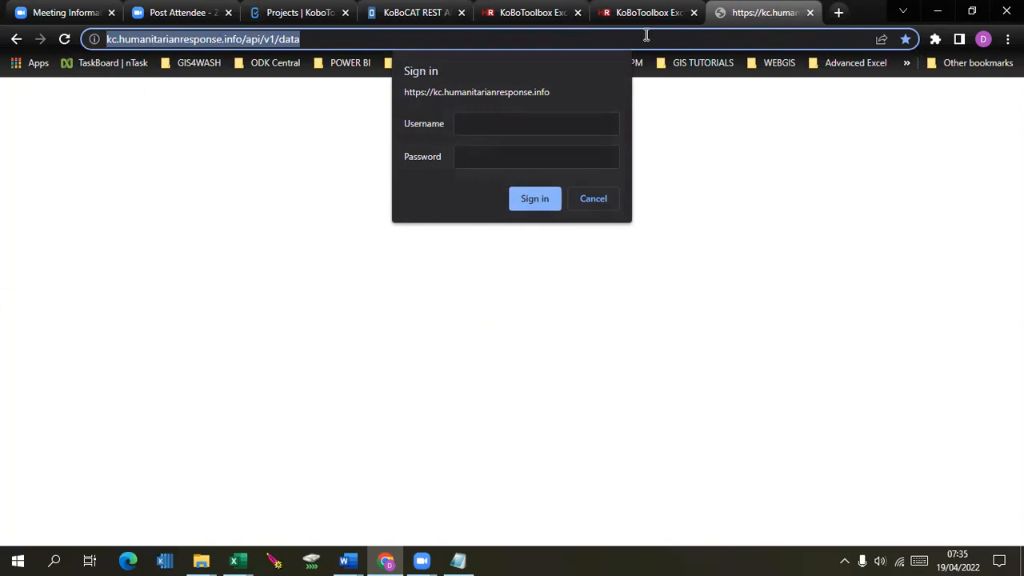
click(398, 11)
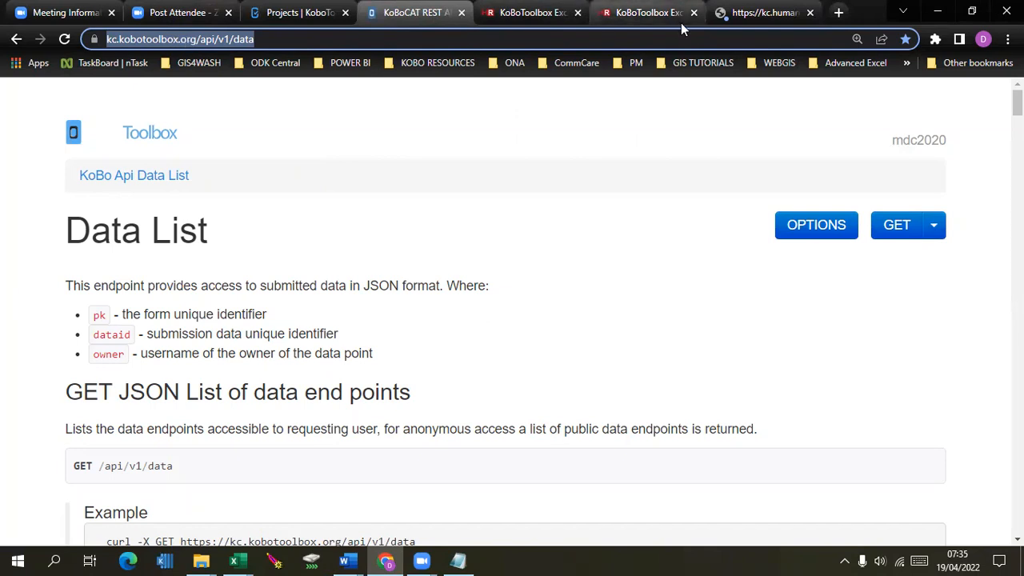
click(726, 18)
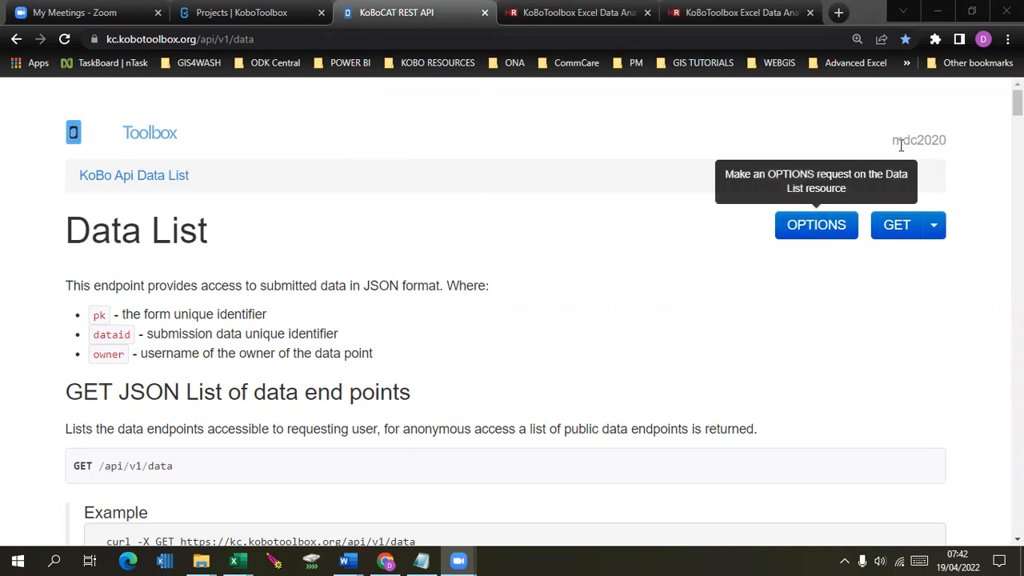
Examine the KoBoCAT Data List page: the signed-in account name, the GET request formats and the endpoint documentation.
drag(892, 139, 948, 144)
click(948, 145)
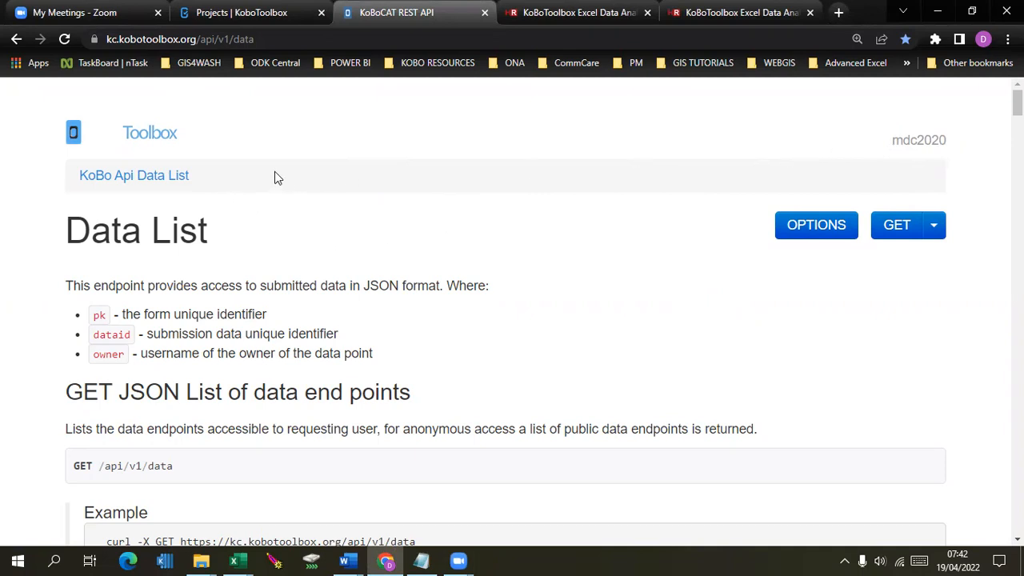
click(933, 226)
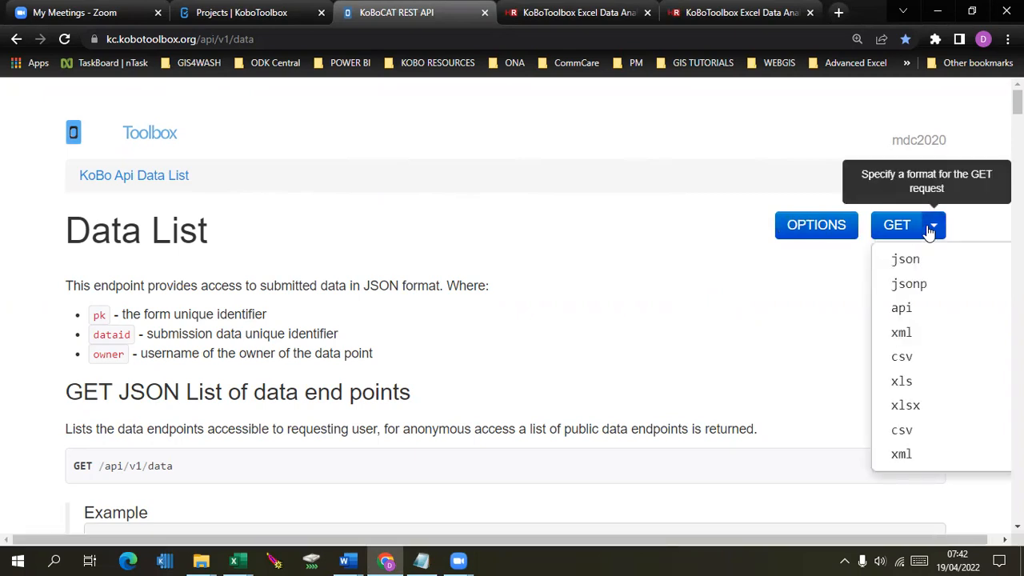
click(931, 231)
scroll(931, 230, down, 6)
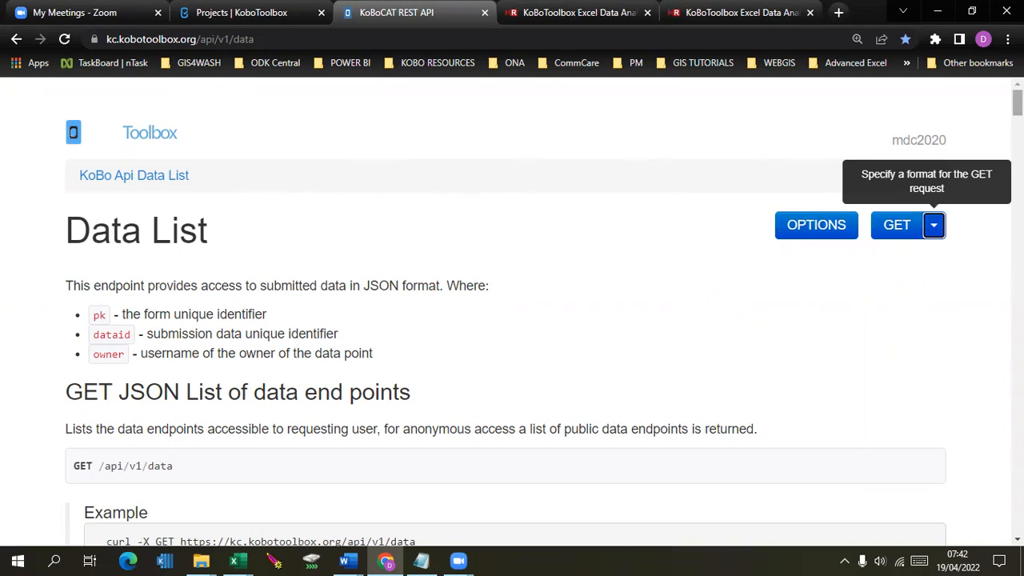
scroll(512, 312, down, 12)
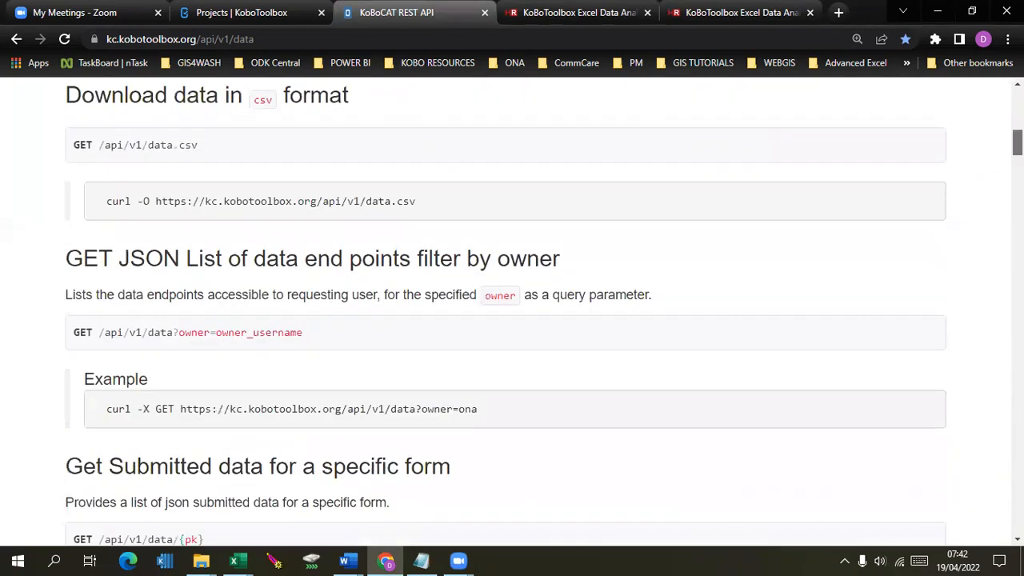
scroll(512, 312, down, 10)
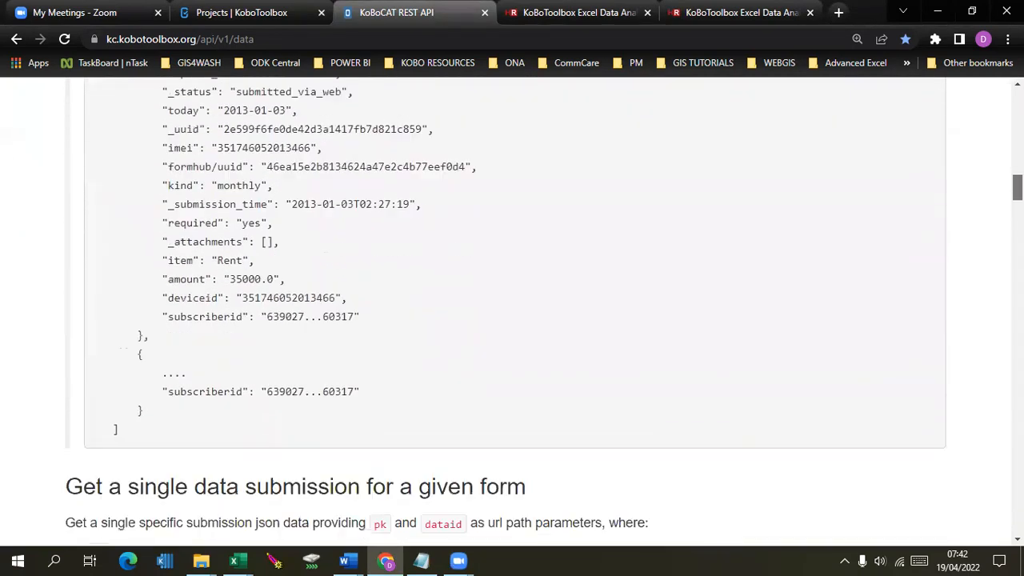
scroll(512, 313, down, 9)
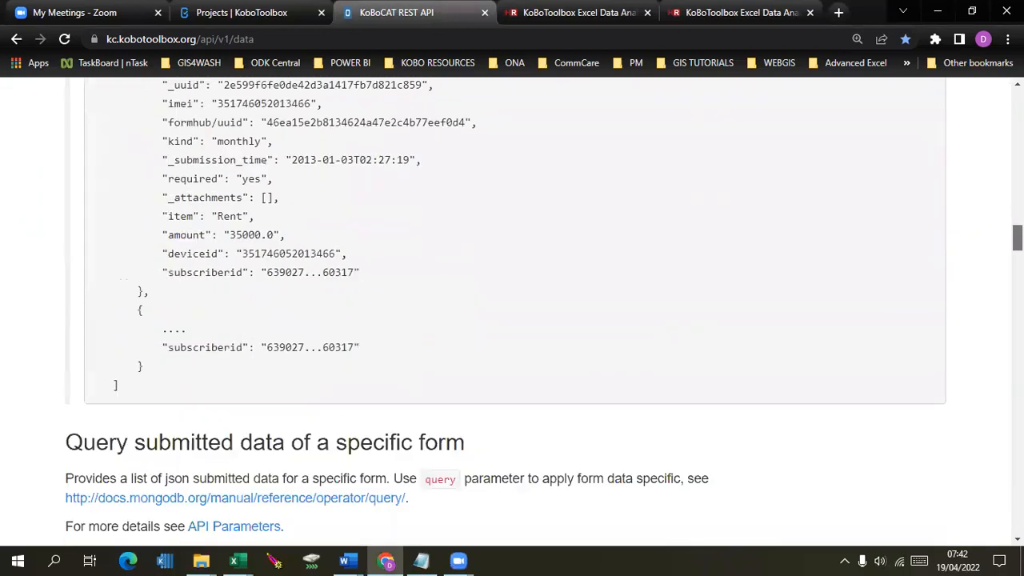
scroll(512, 312, up, 20)
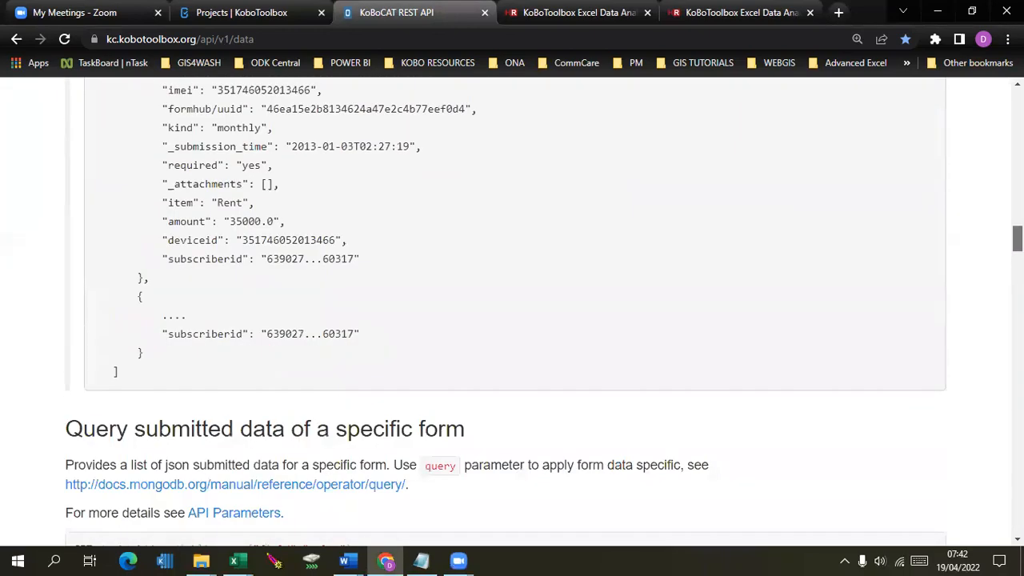
scroll(512, 312, up, 4)
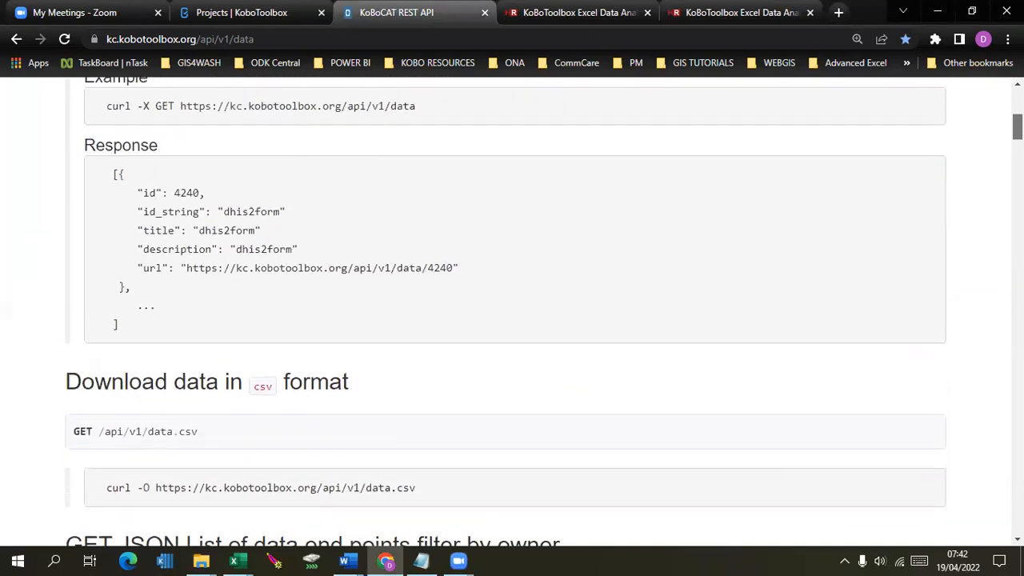
scroll(933, 200, up, 4)
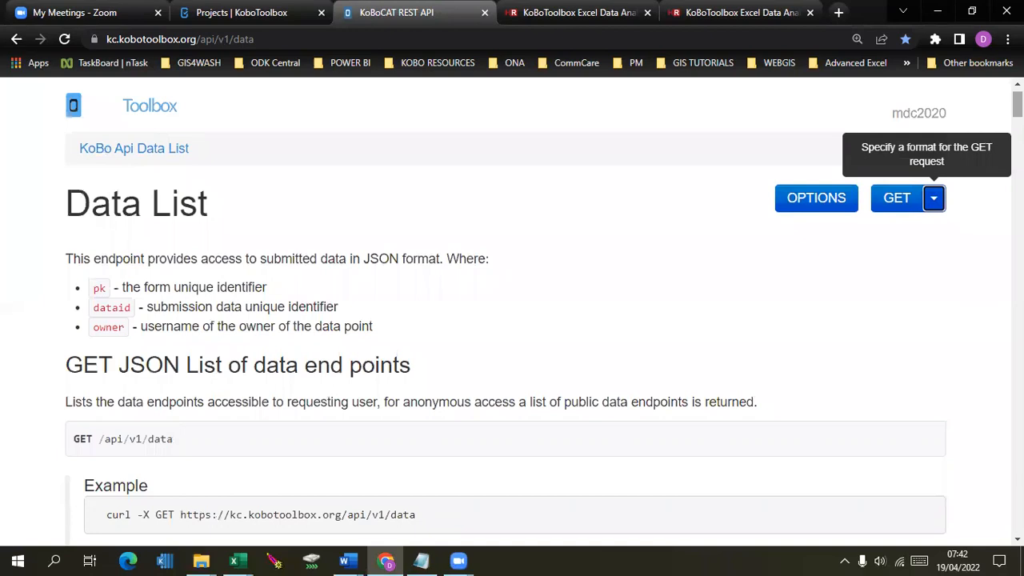
Download the API data list in csv format and open the downloaded file.
click(935, 198)
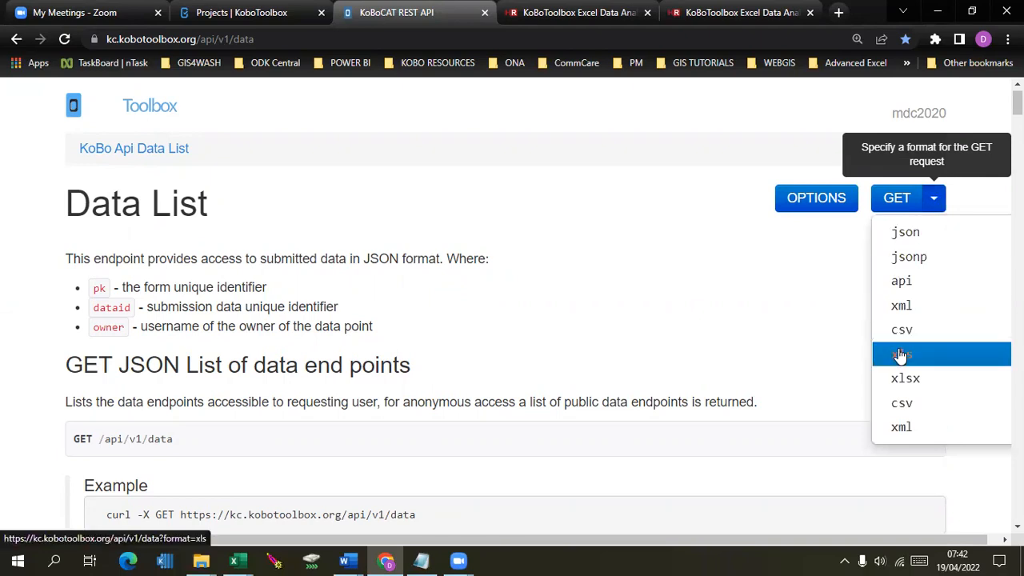
click(922, 340)
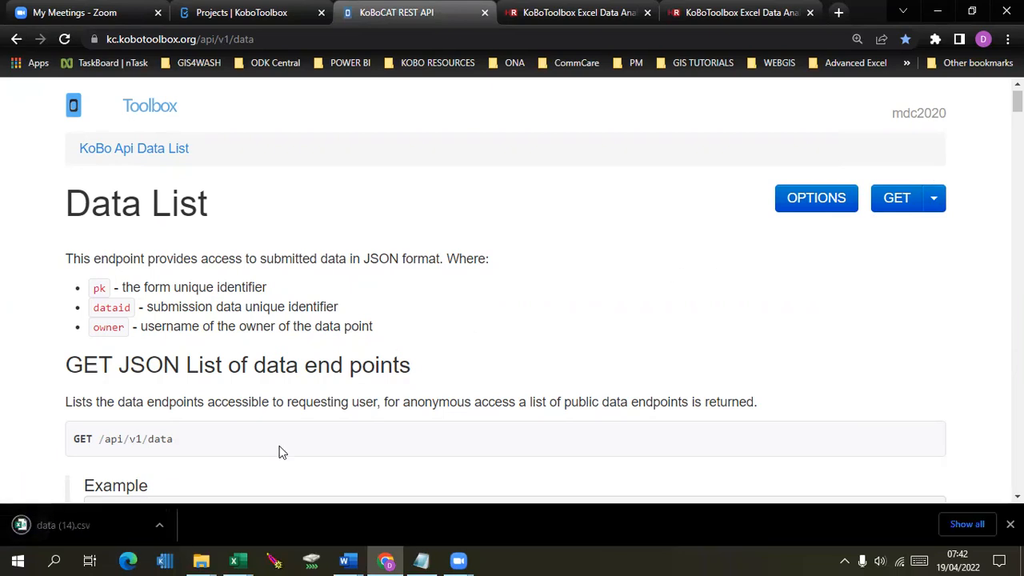
click(53, 530)
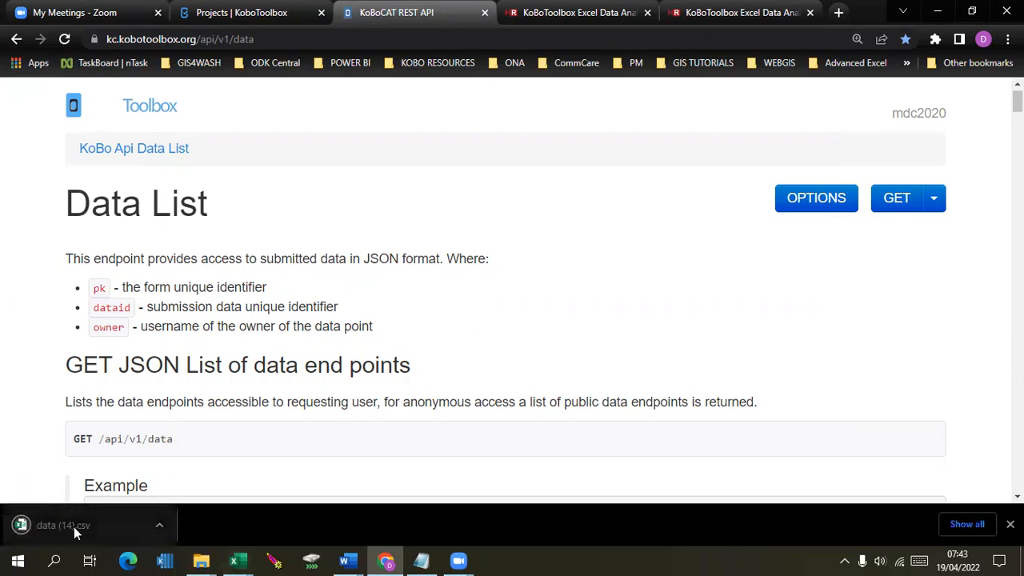
Switch to data (13).csv in Excel and replace "?format=csv" with ".csv" at the end of the URL in cell E7.
mouse_move(237, 560)
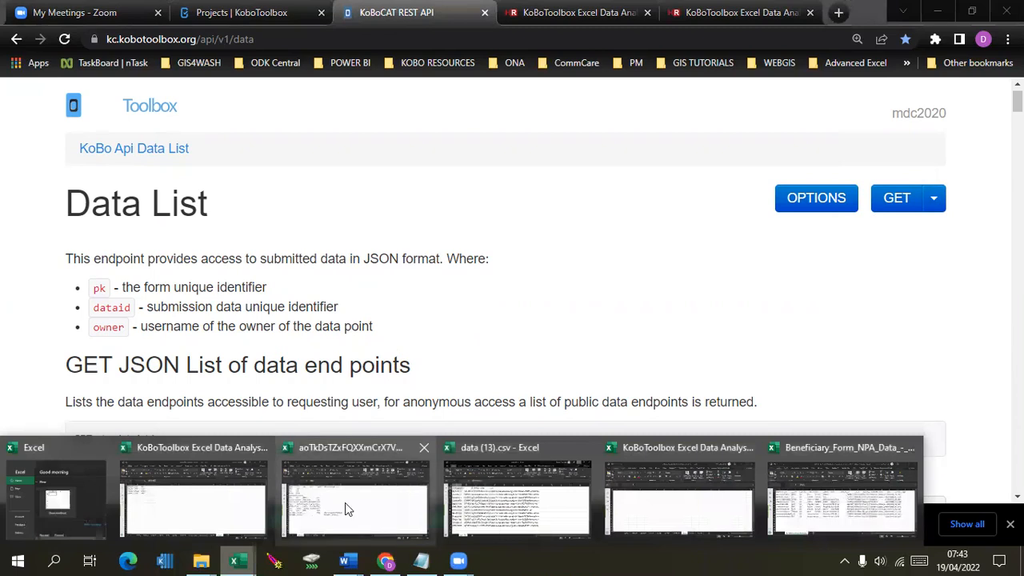
click(477, 502)
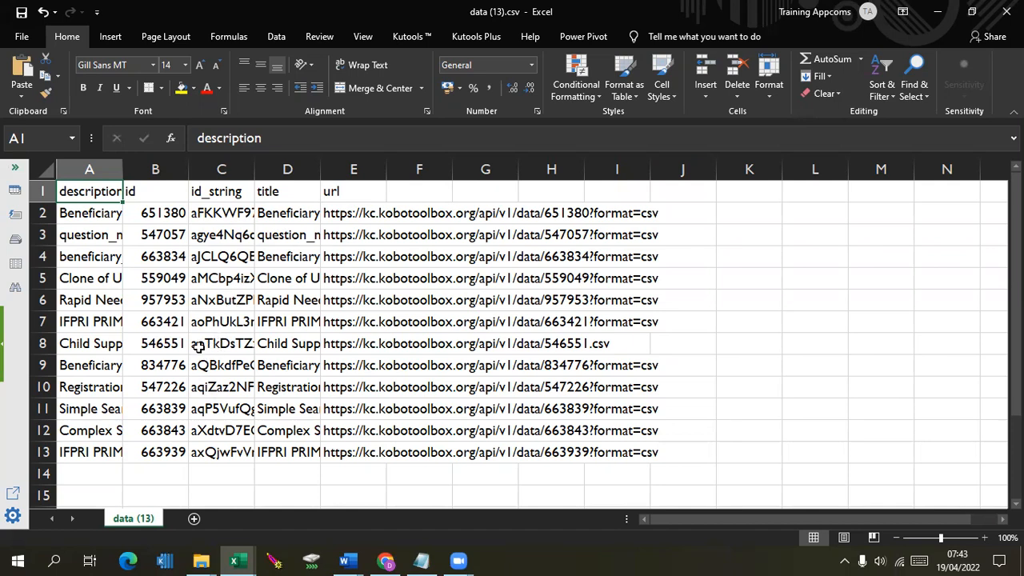
click(351, 346)
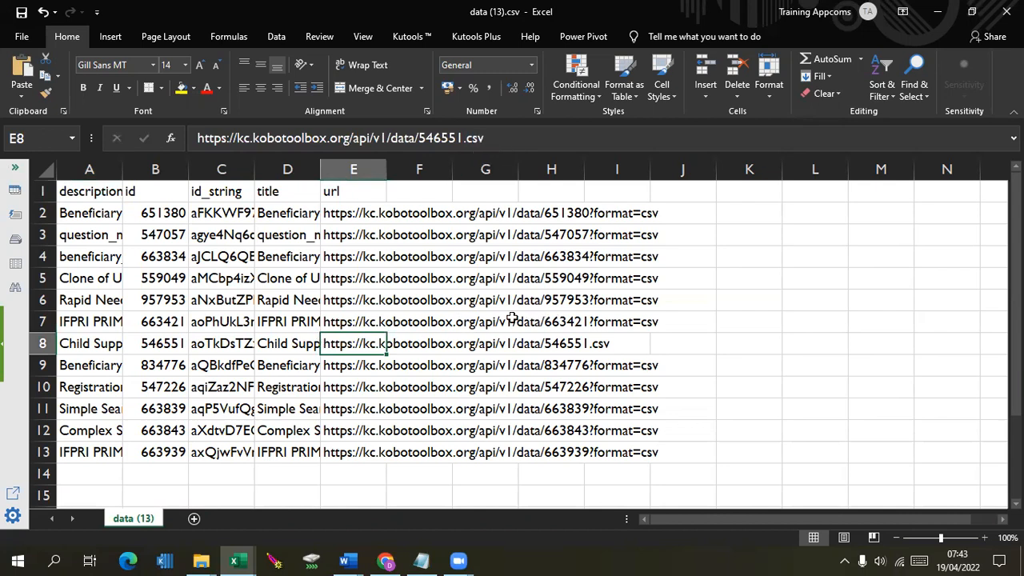
click(343, 324)
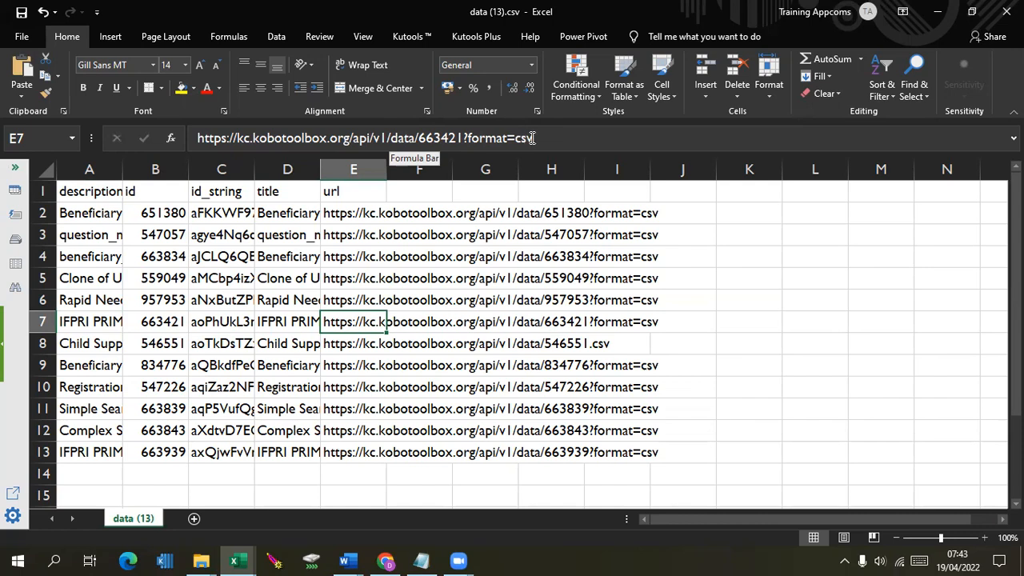
drag(536, 137, 465, 137)
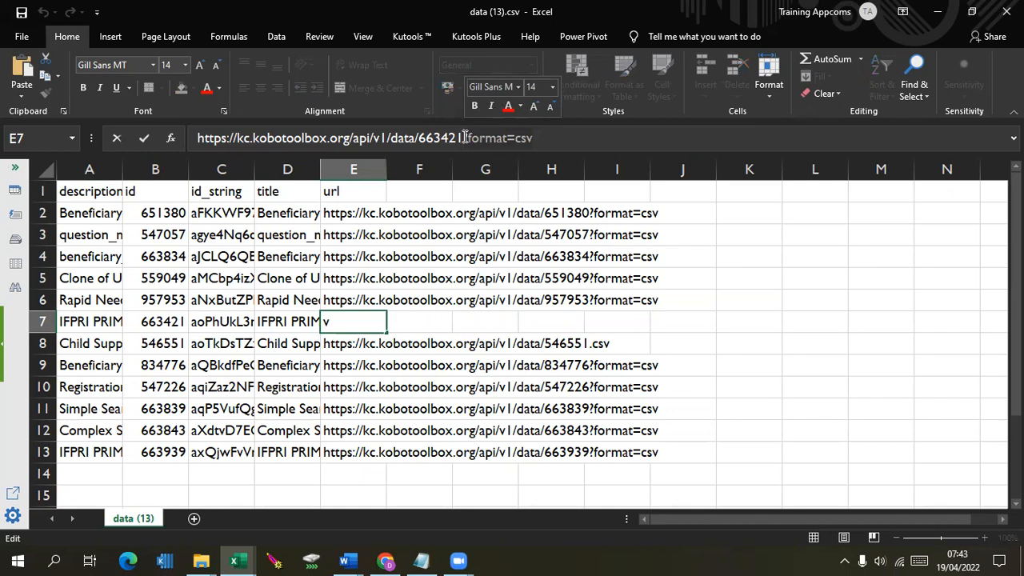
key(BackSpace)
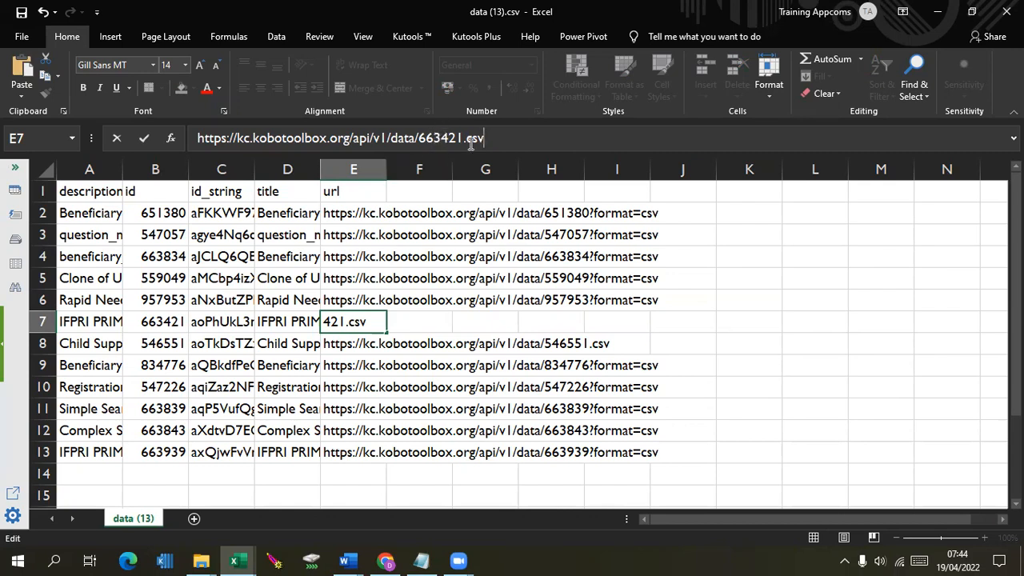
click(374, 344)
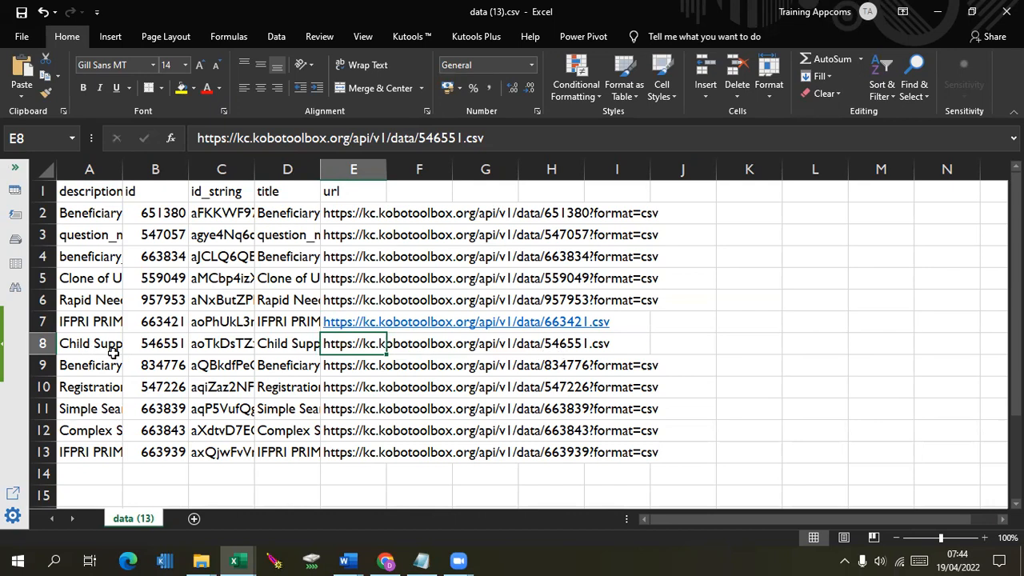
Select the full csv URL text in cell E8, then switch to KoBoToolbox Excel Data Analyser 1.23 (2).xlsx and maximize its window.
click(500, 135)
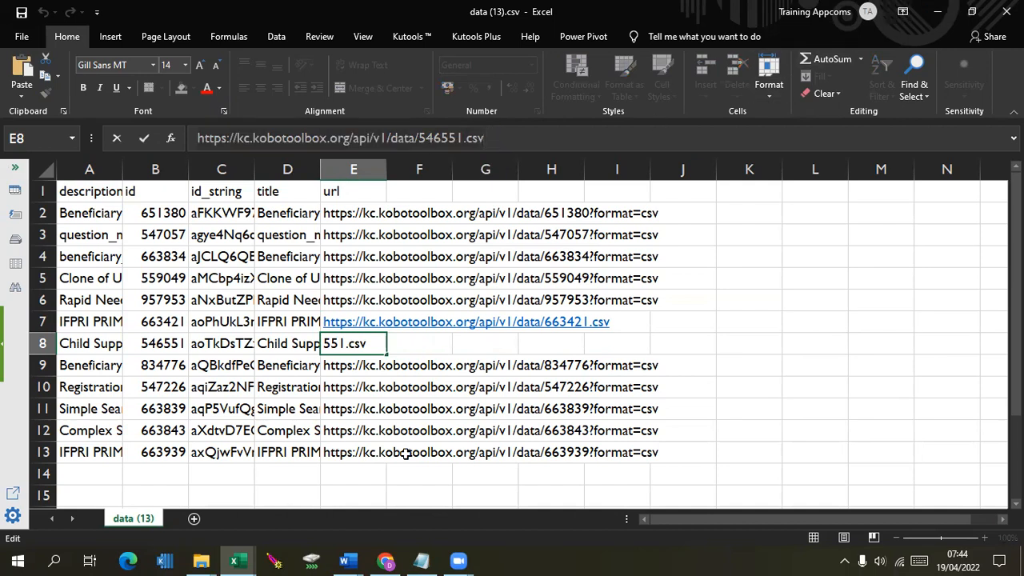
click(234, 560)
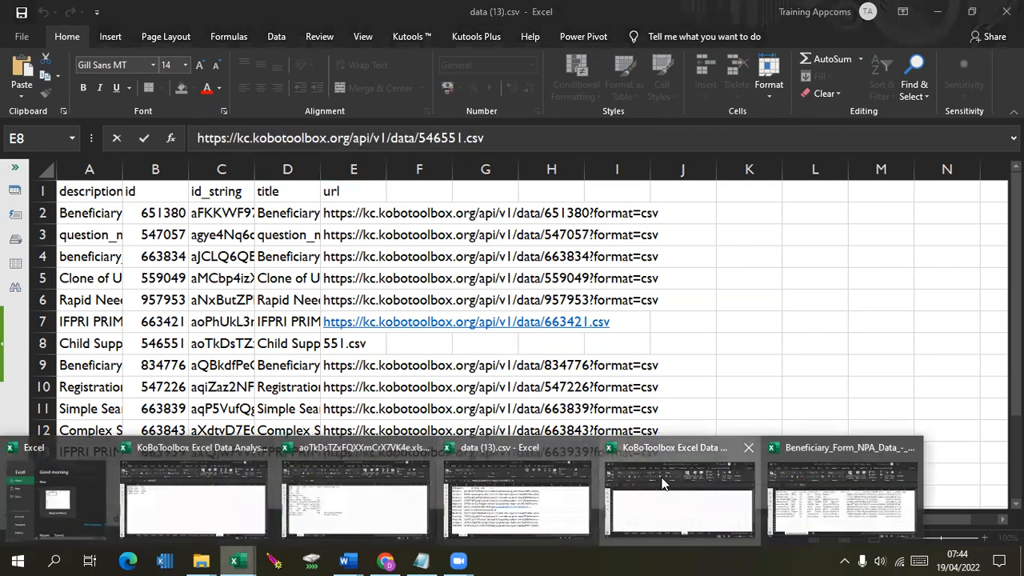
click(663, 482)
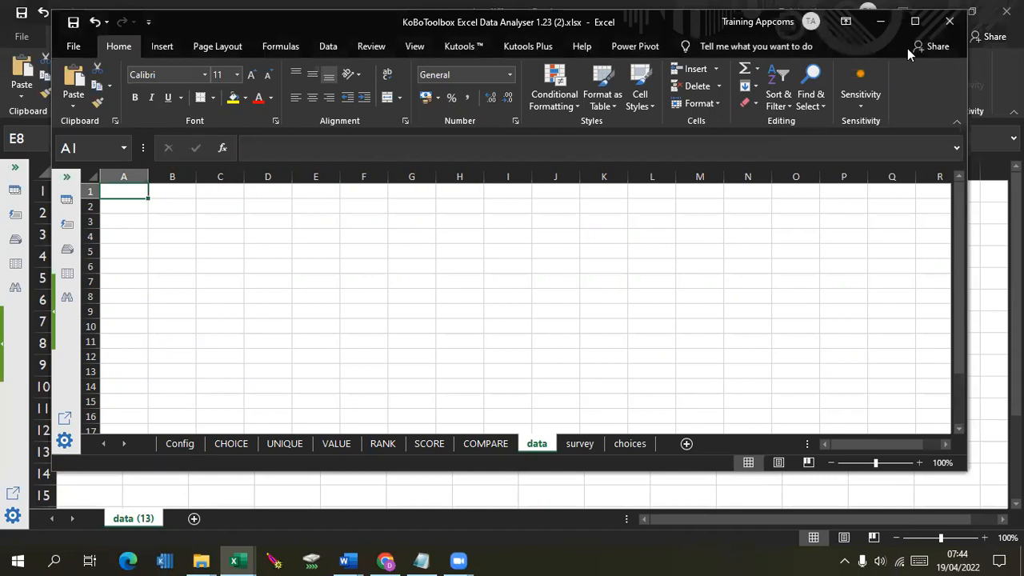
click(915, 21)
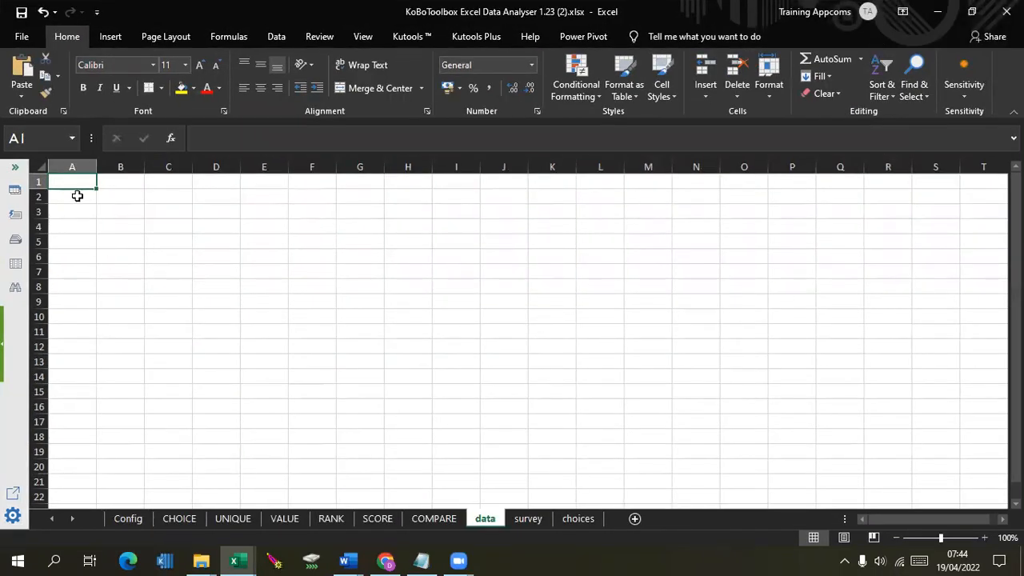
Launch the Power Query Editor from the Data Analyser workbook's empty data sheet.
click(278, 36)
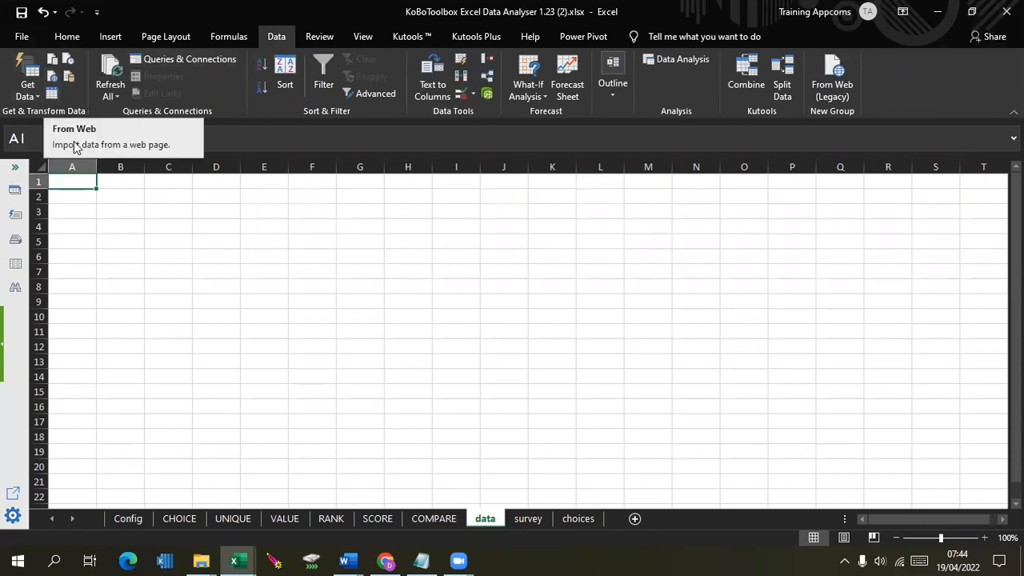
click(38, 98)
mouse_move(104, 281)
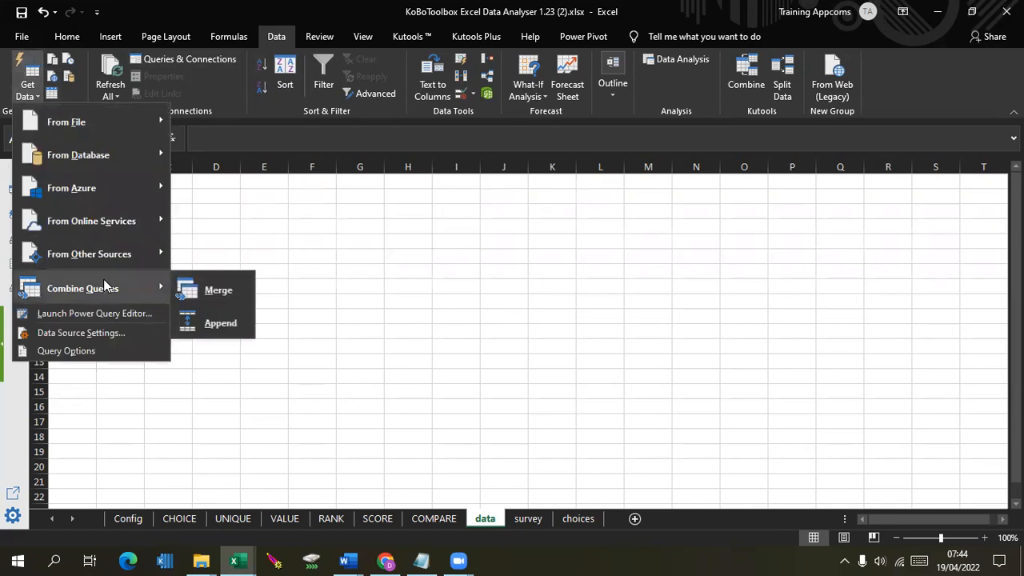
mouse_move(146, 253)
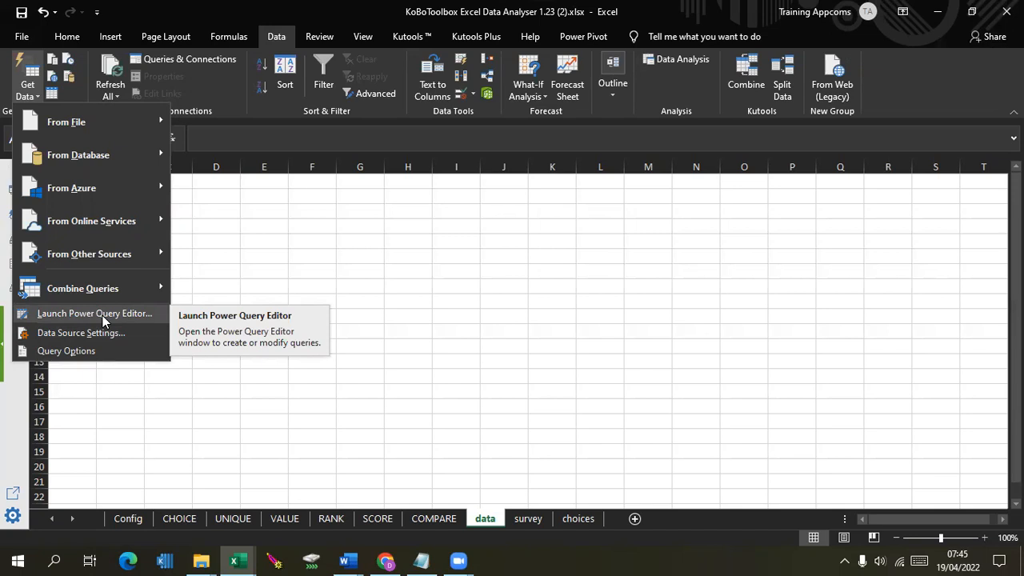
click(102, 315)
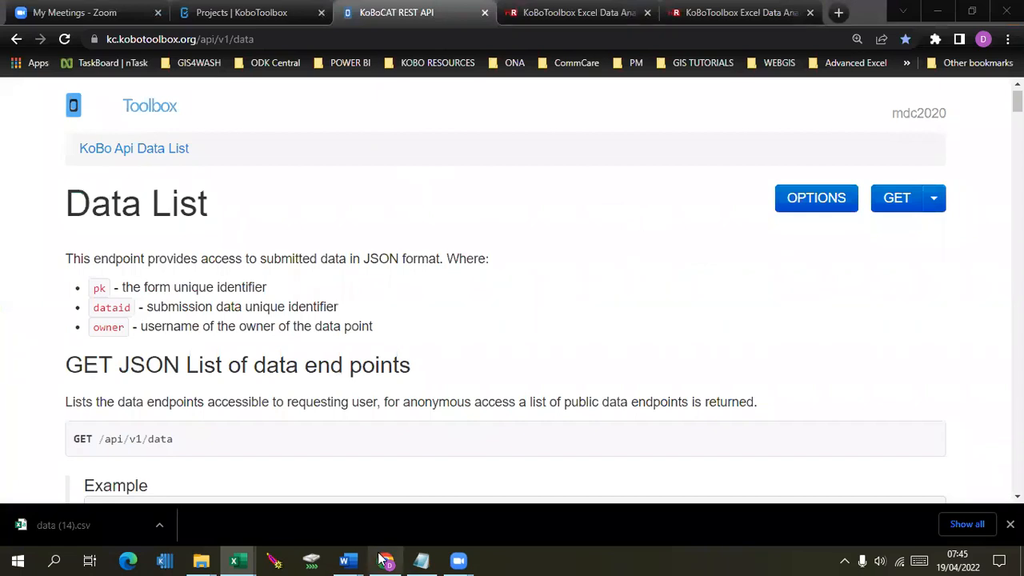
mouse_move(246, 560)
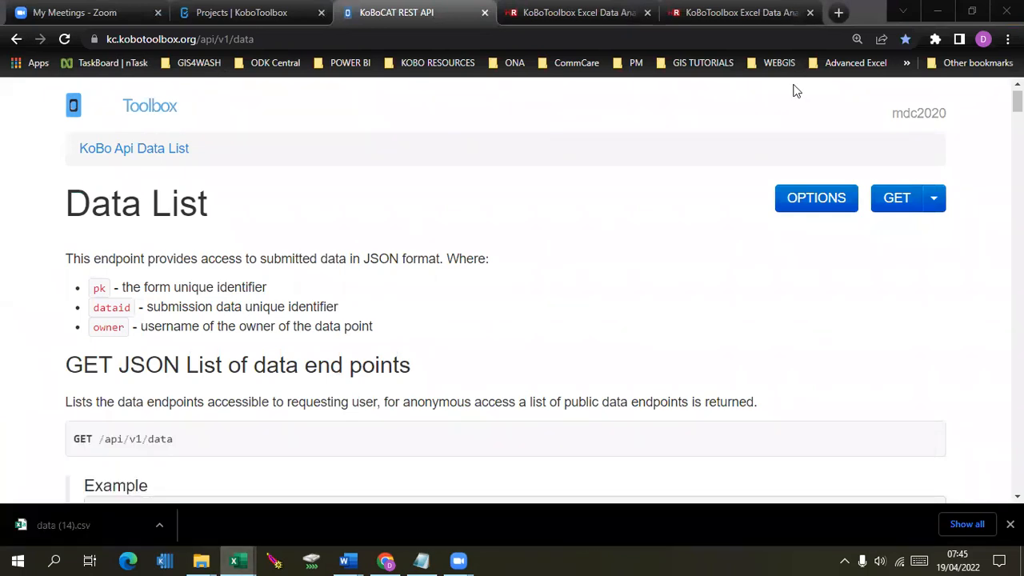
click(939, 9)
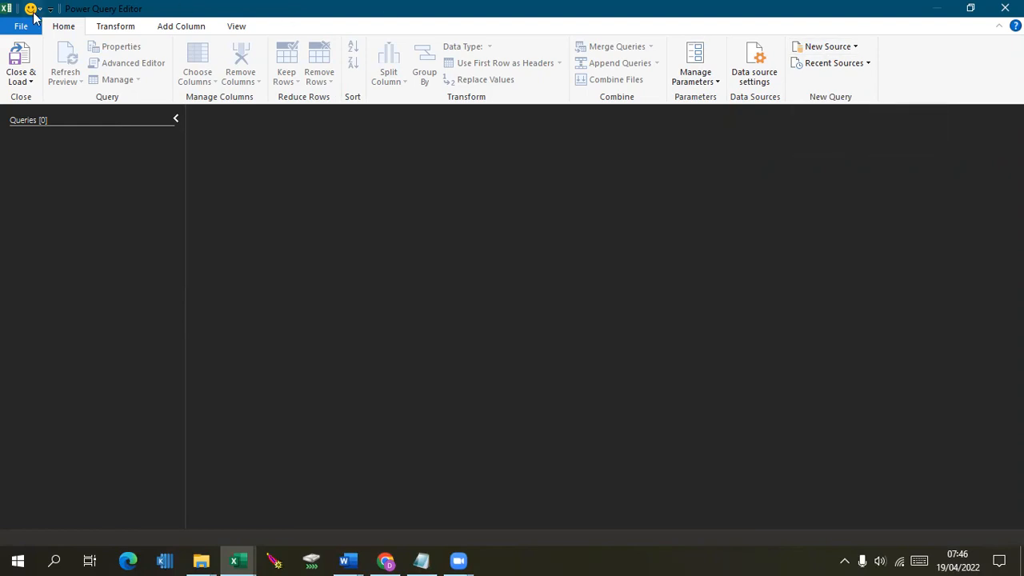
click(853, 48)
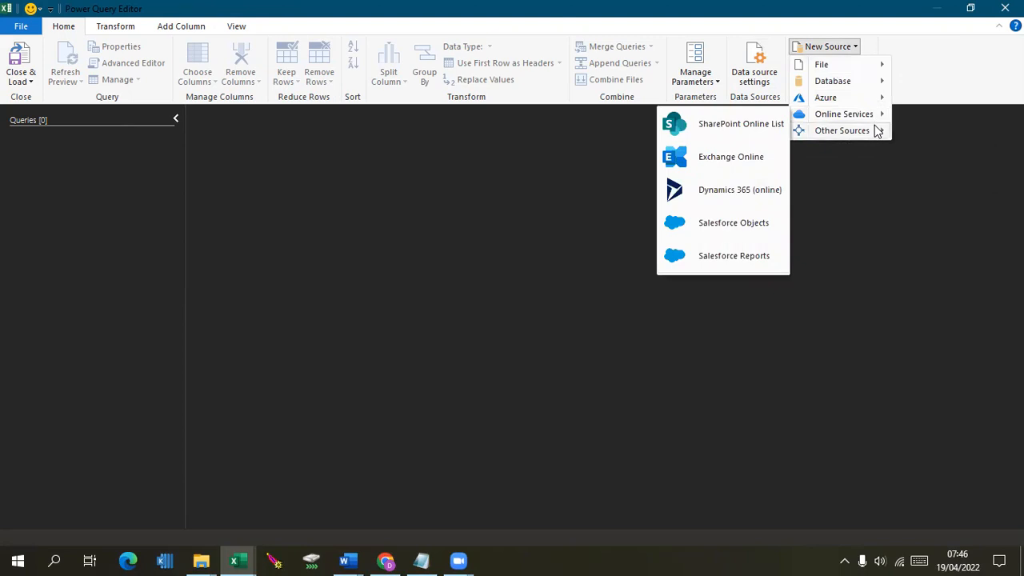
mouse_move(877, 131)
click(919, 140)
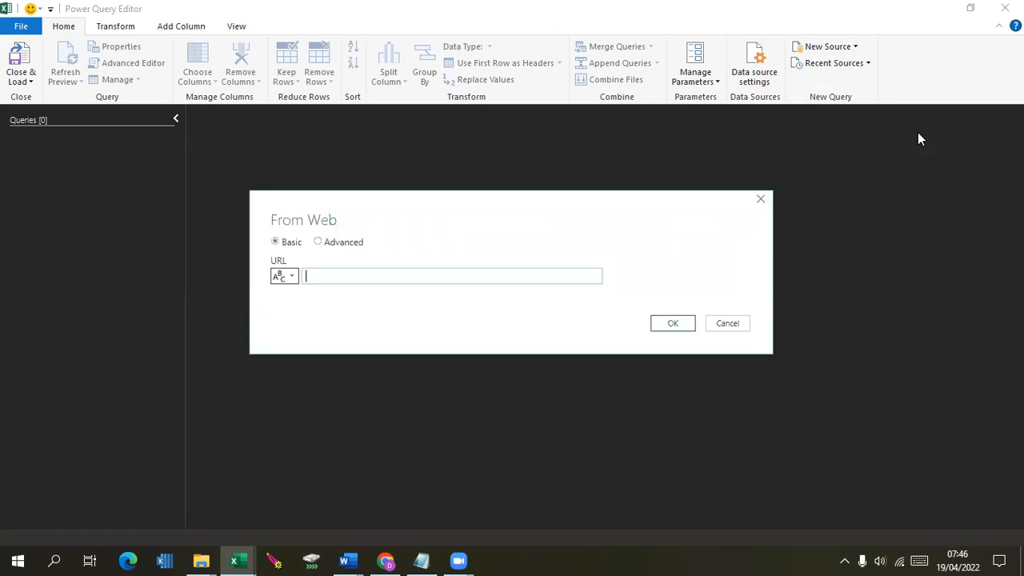
text(https://kc.kobotoolbox.org/api/v1/data/546551.csv)
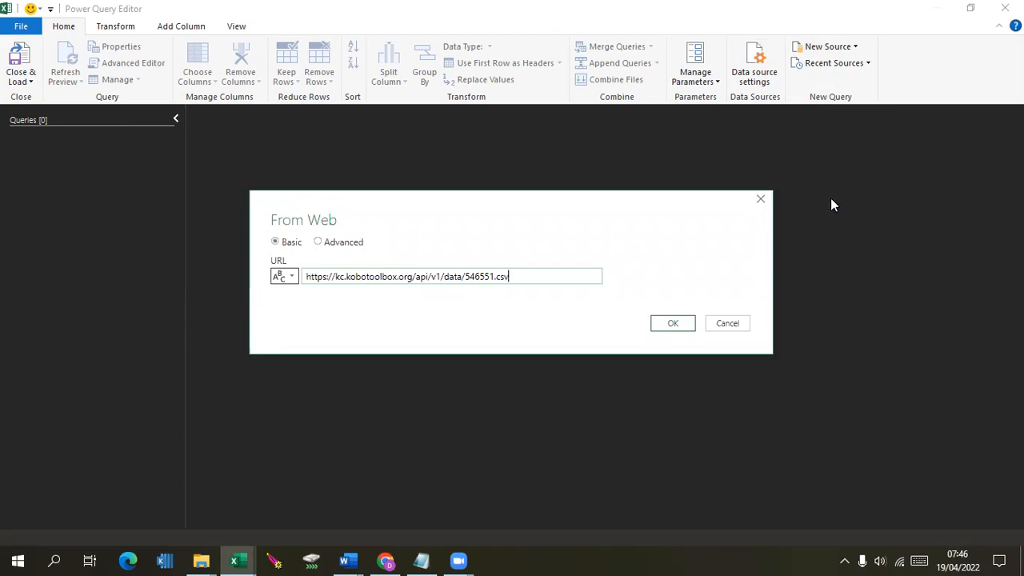
click(671, 330)
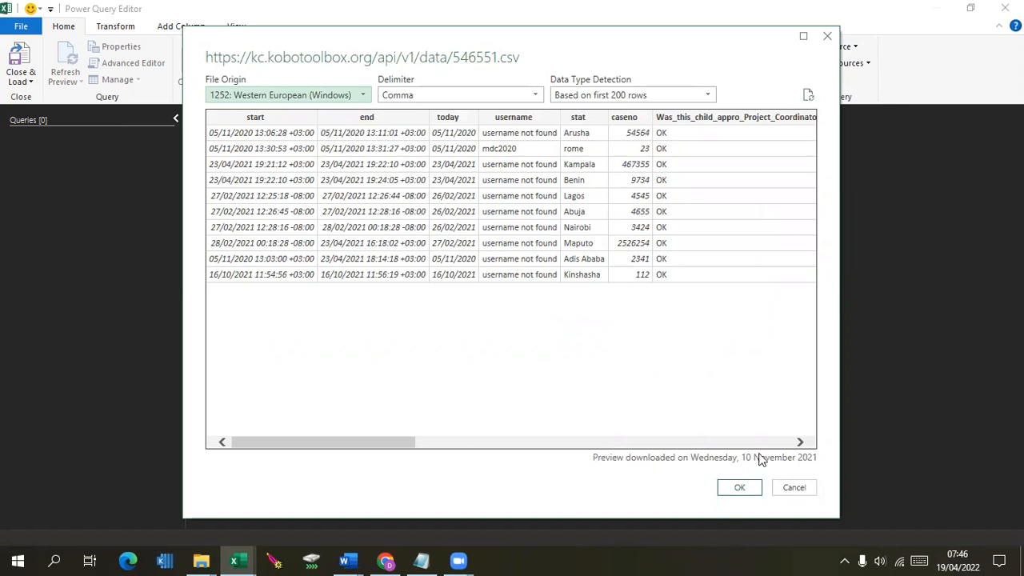
click(739, 488)
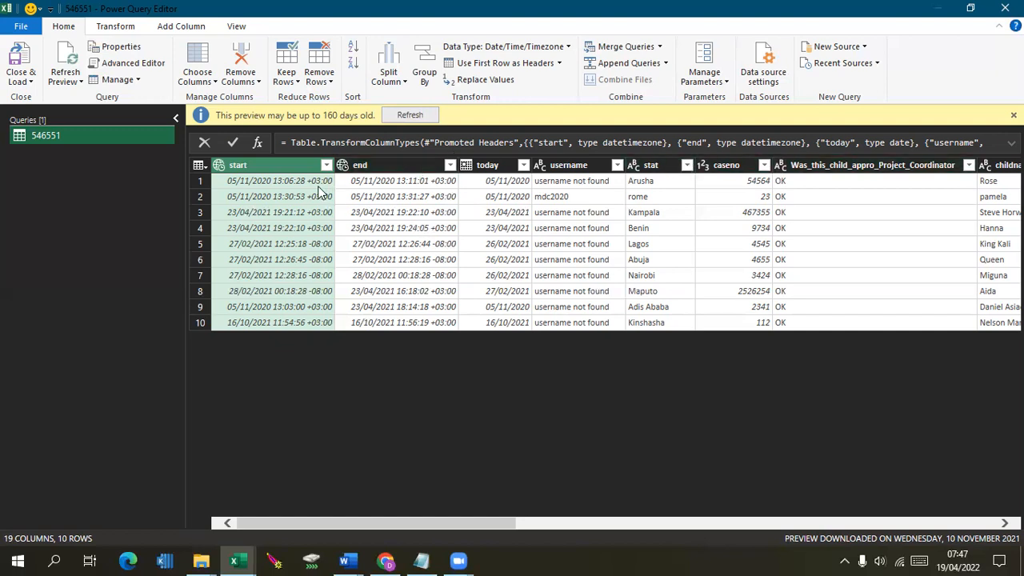
Load the query as a table into the existing data worksheet at cell A1, then close the Queries & Connections pane.
click(24, 84)
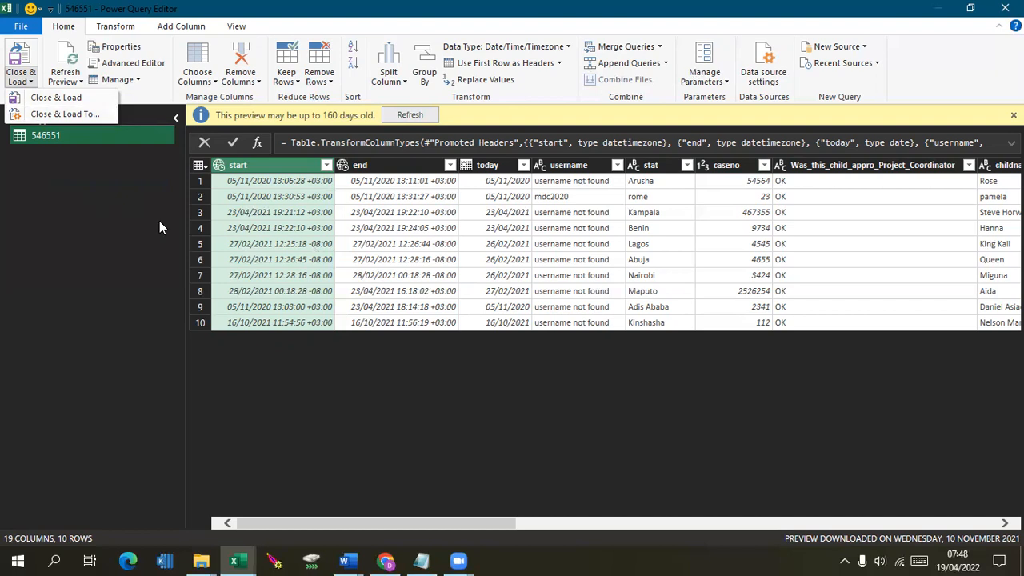
click(78, 115)
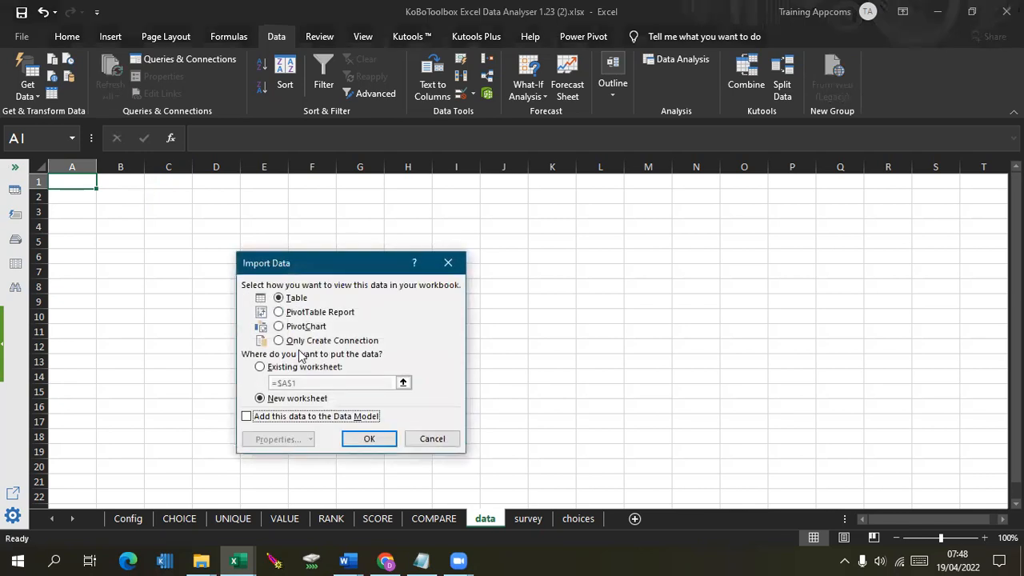
click(259, 367)
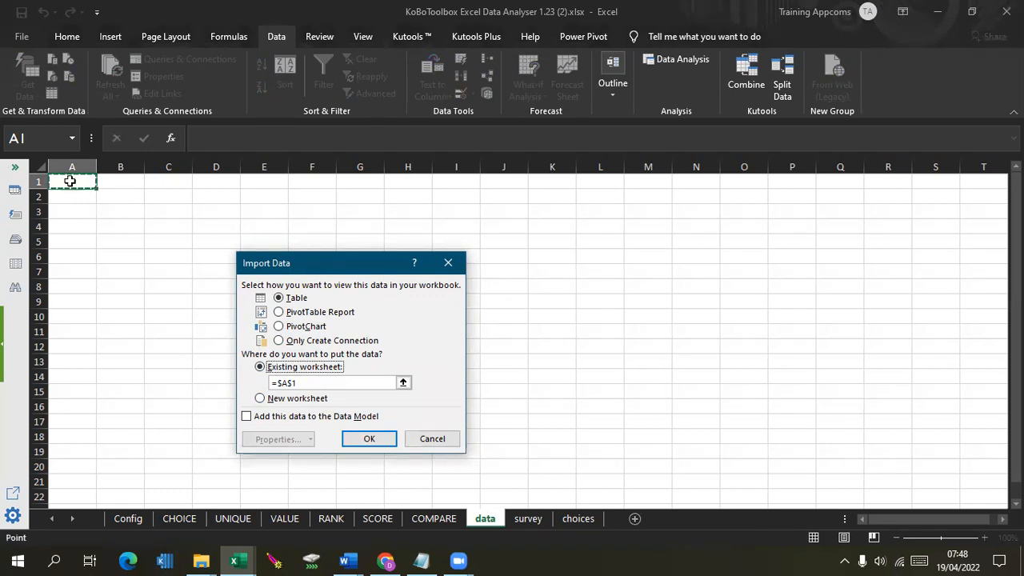
click(369, 440)
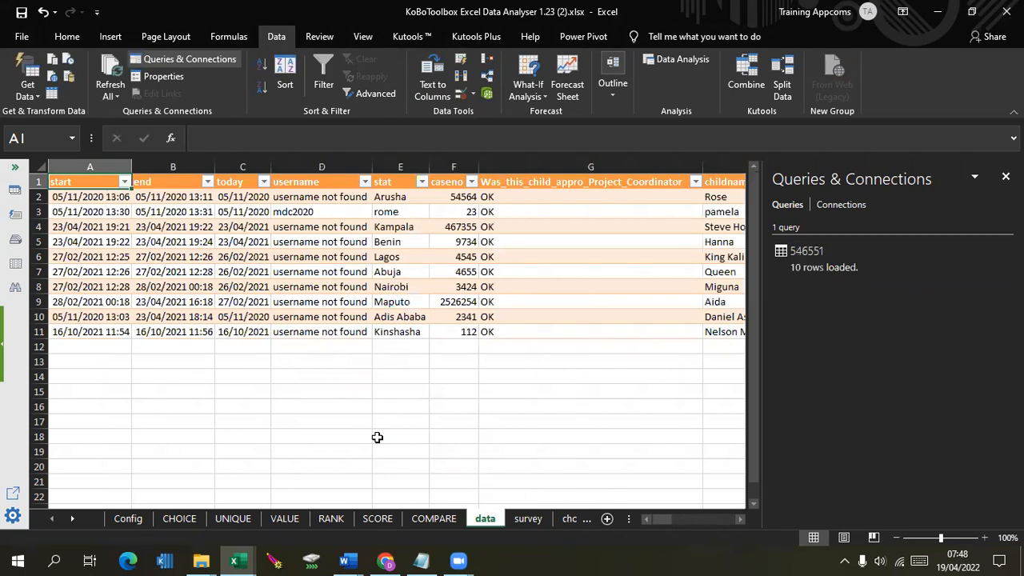
click(922, 248)
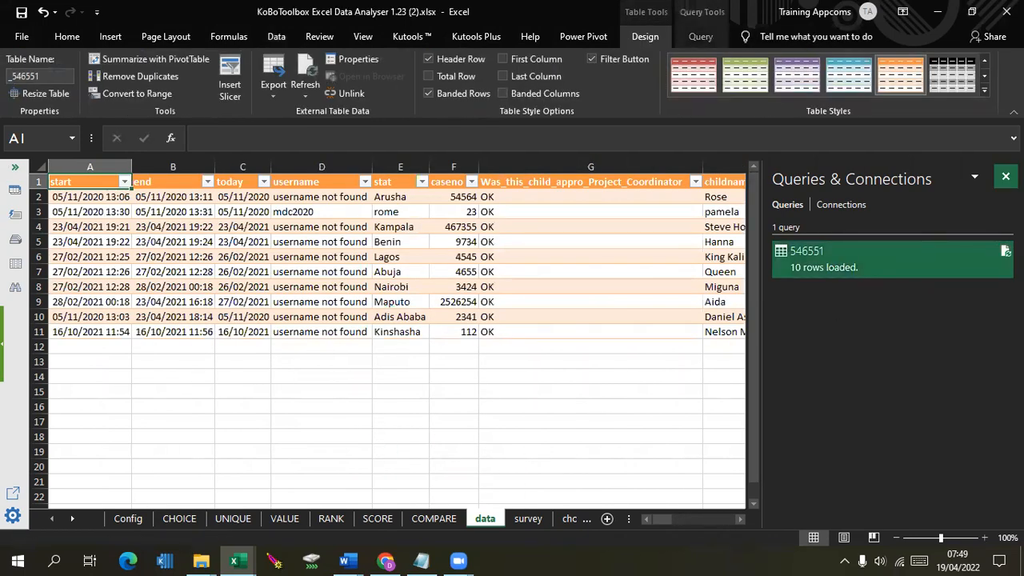
click(1006, 176)
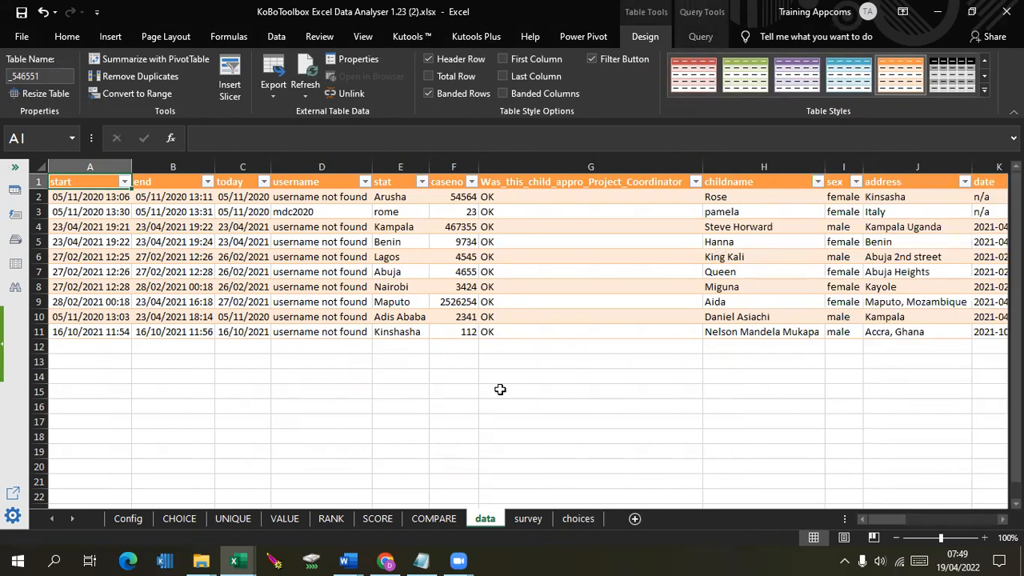
On the Config sheet, keep English as the language and set the sheet names to data, survey and choices.
click(130, 520)
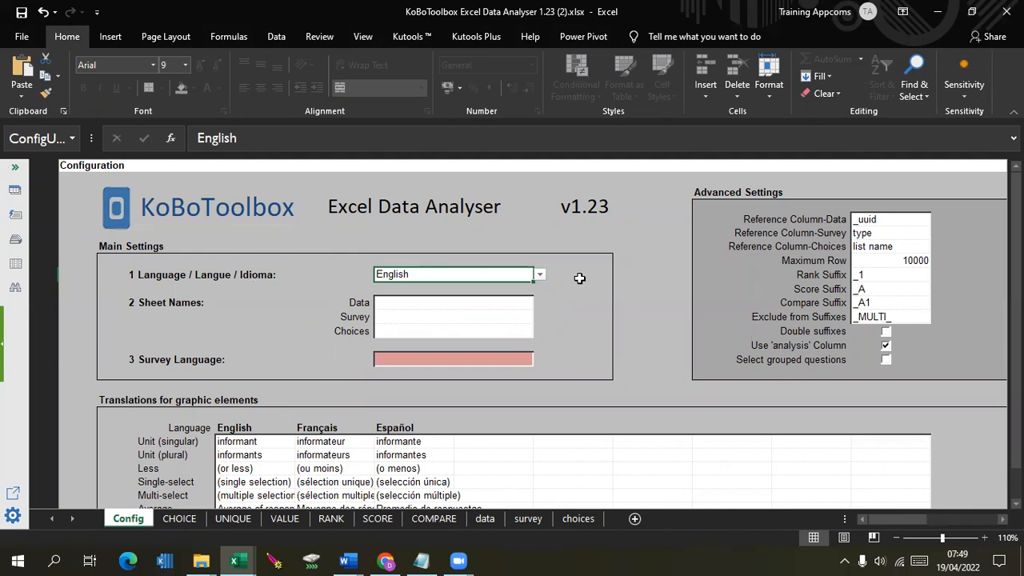
click(540, 276)
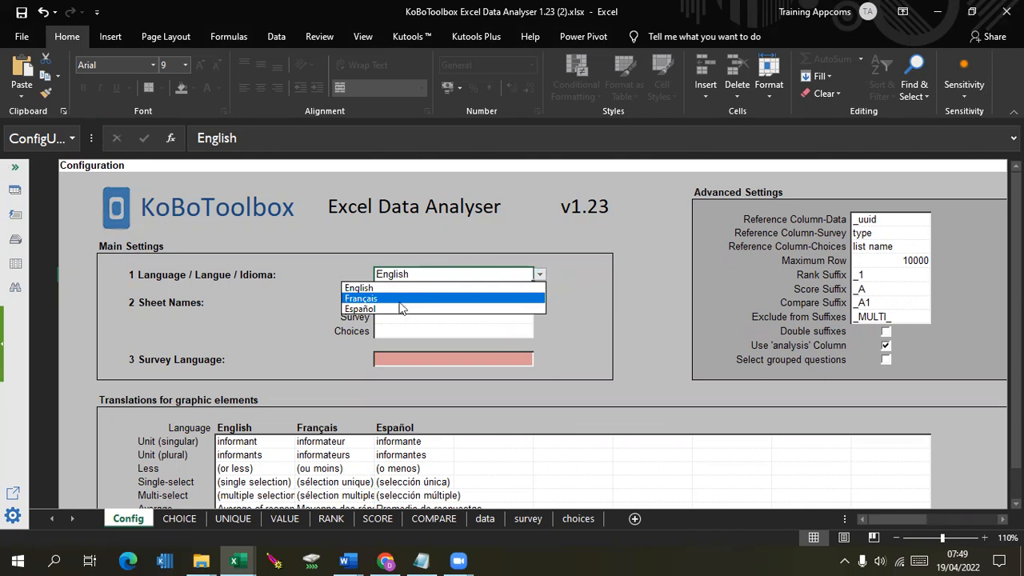
click(568, 272)
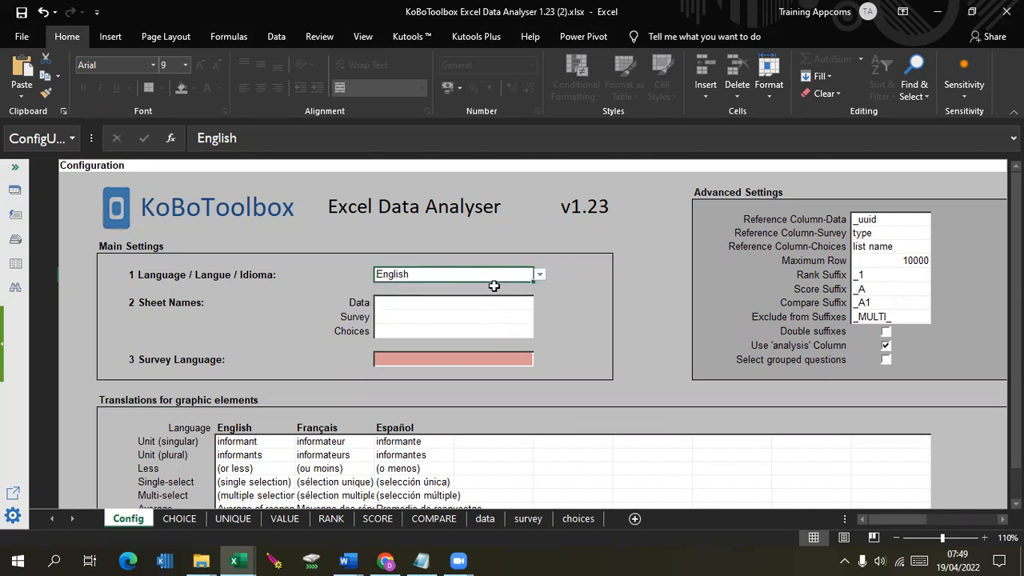
click(407, 304)
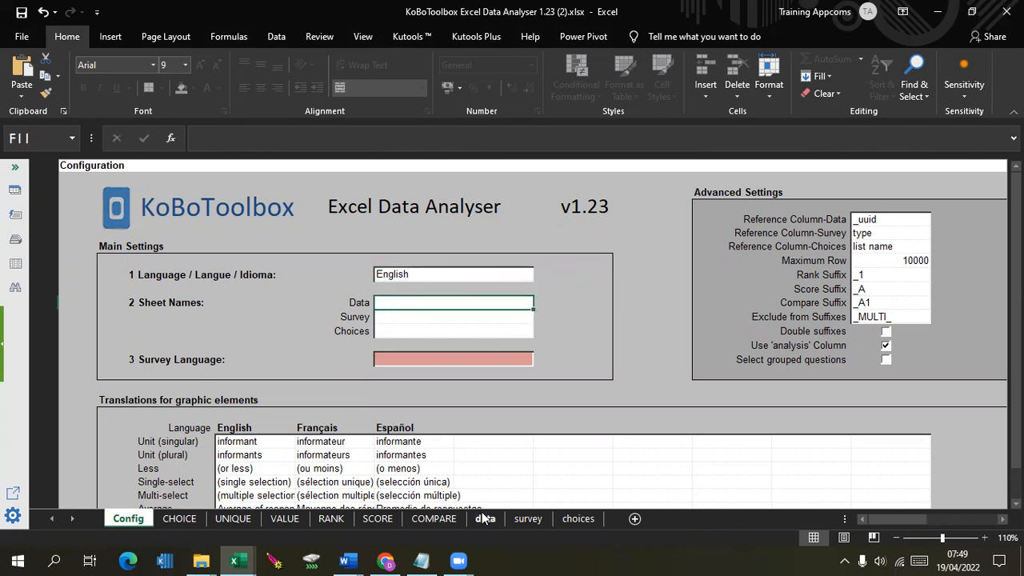
text(data)
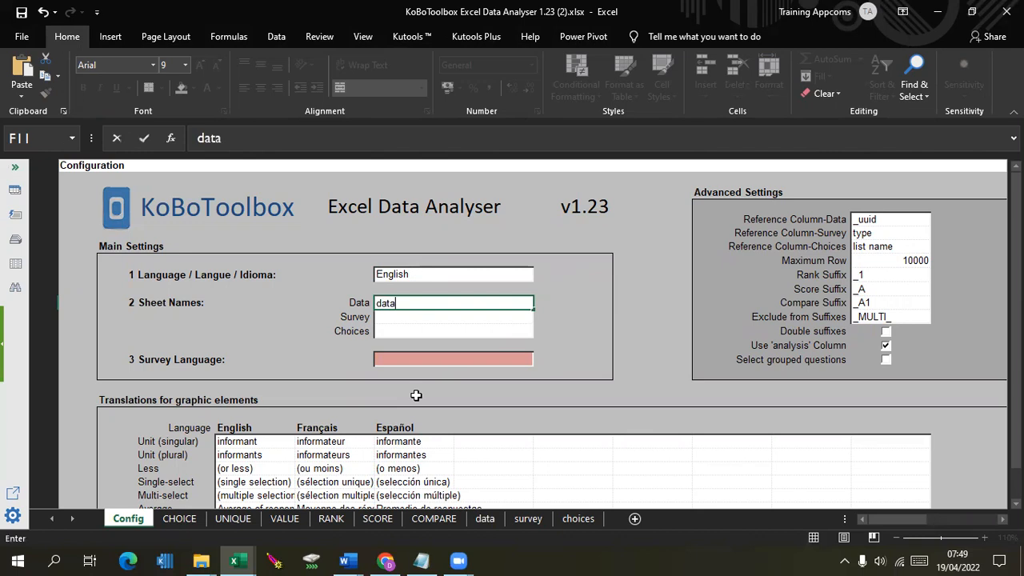
click(381, 318)
text(survey)
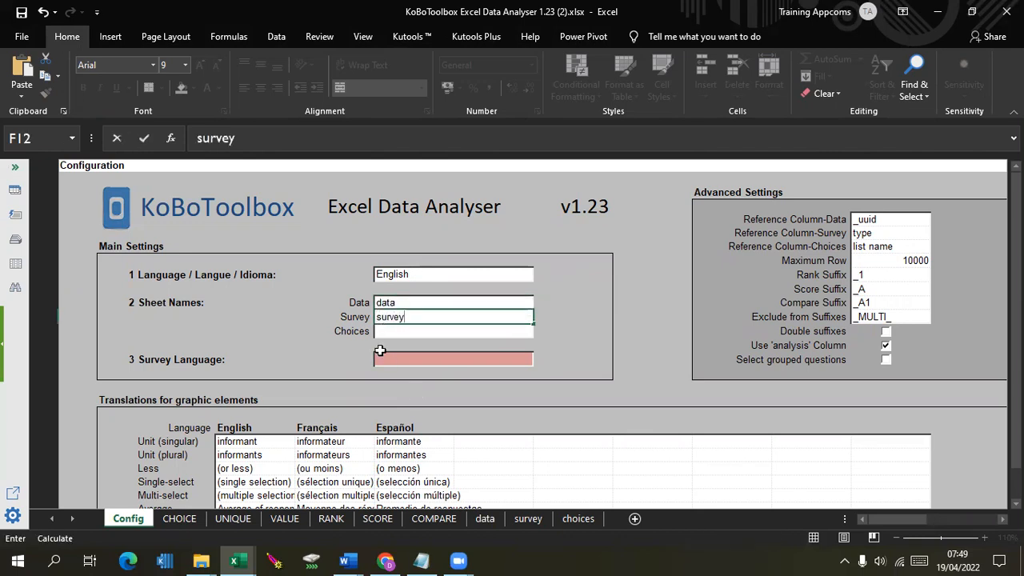
click(382, 335)
text(choices)
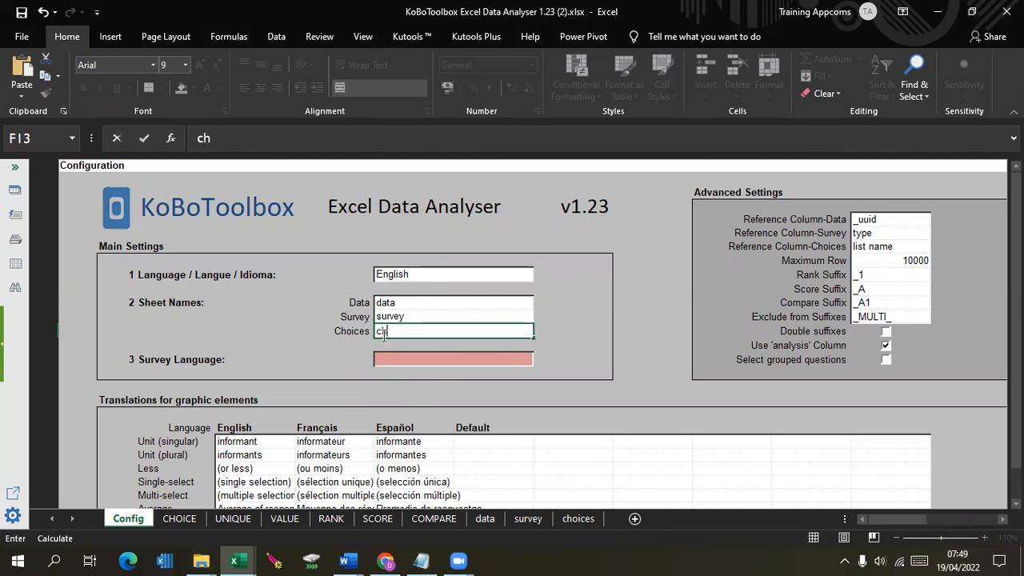
Set the Survey Language in the main settings to Default.
click(484, 359)
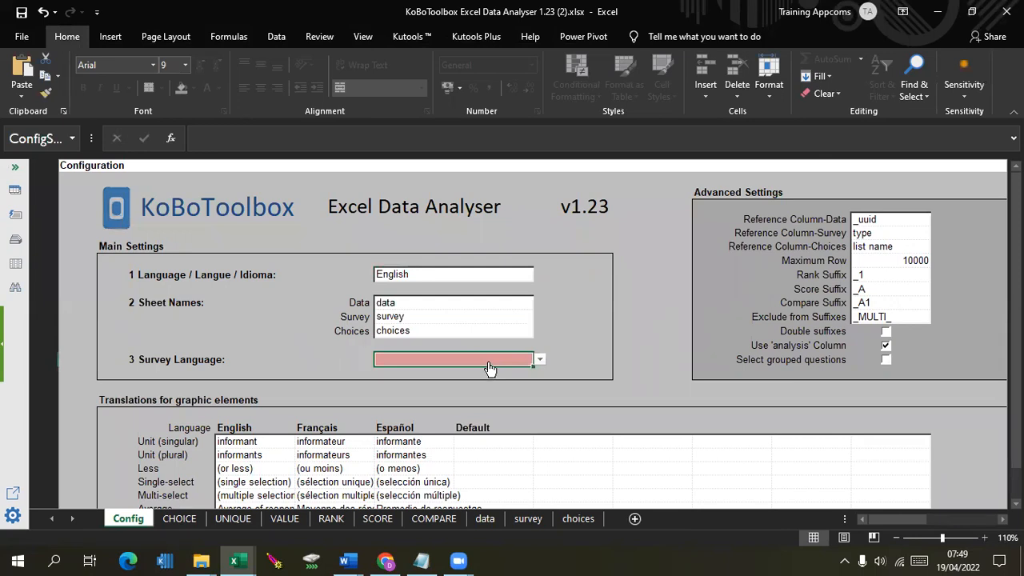
click(541, 364)
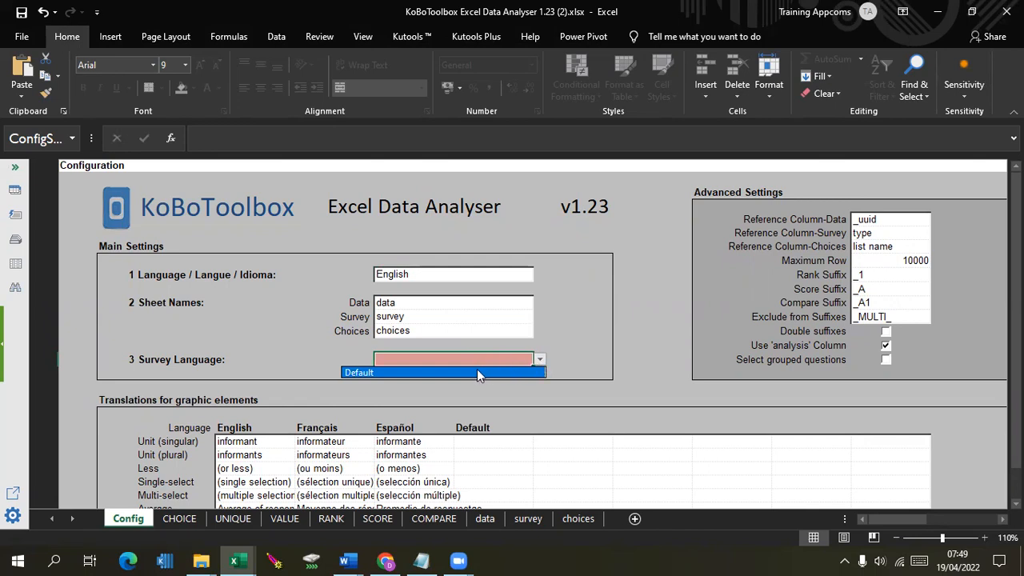
click(416, 373)
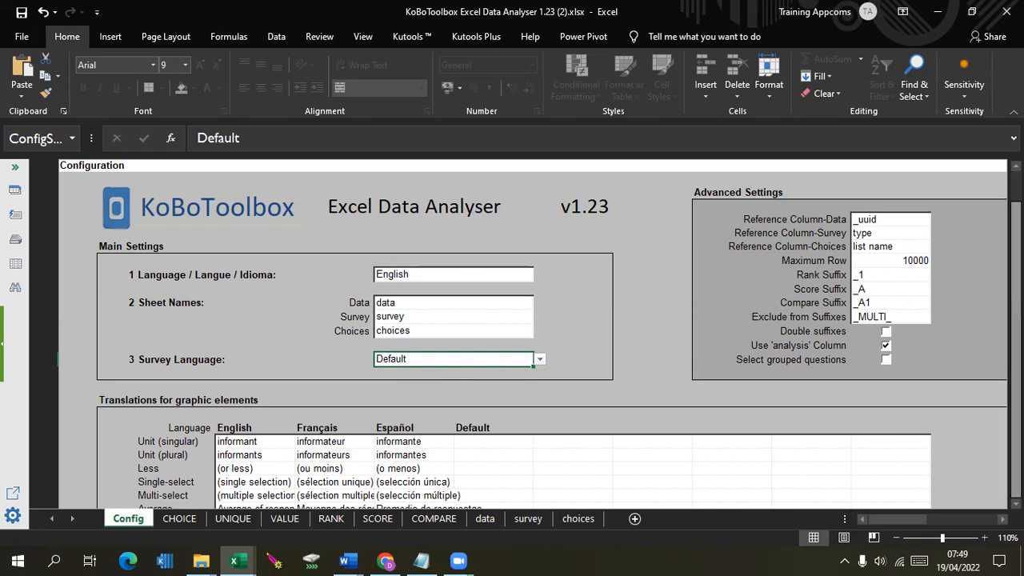
Examine the Config sheet's English translations for graphic elements, from single-select through average, median, minimum, maximum and RANK to CHOICE.
scroll(533, 335, down, 10)
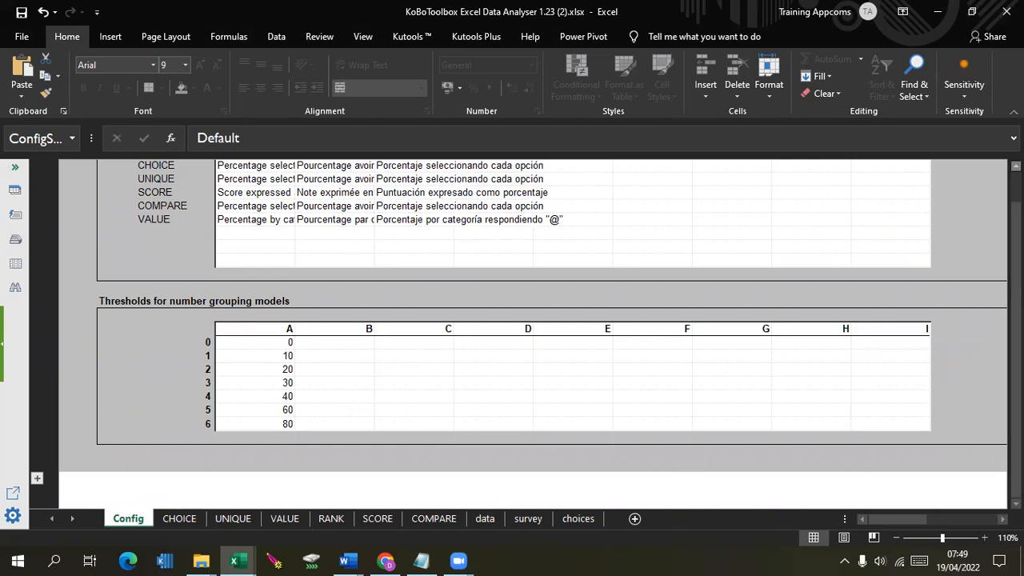
scroll(534, 332, up, 1)
scroll(534, 332, up, 4)
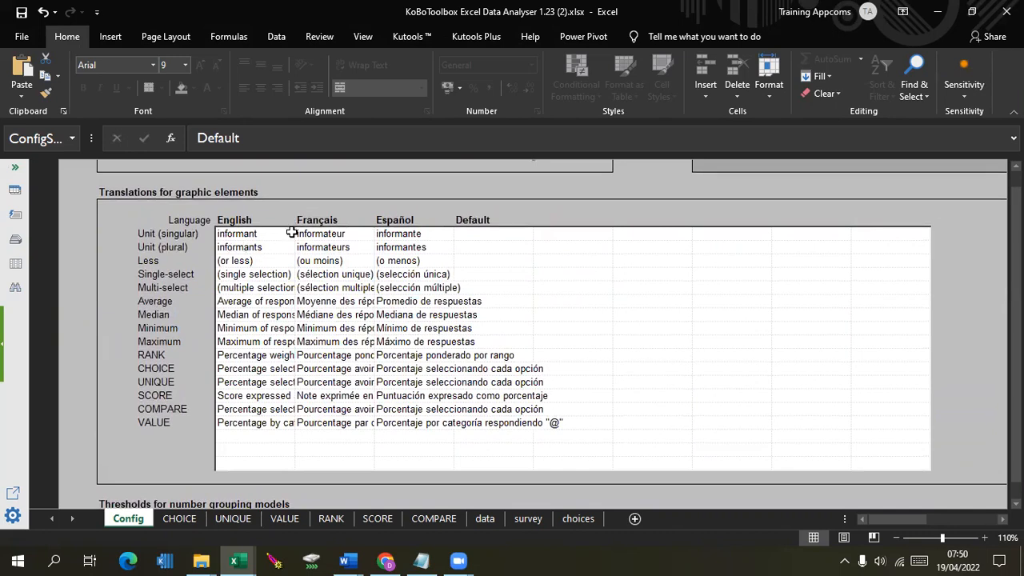
click(266, 274)
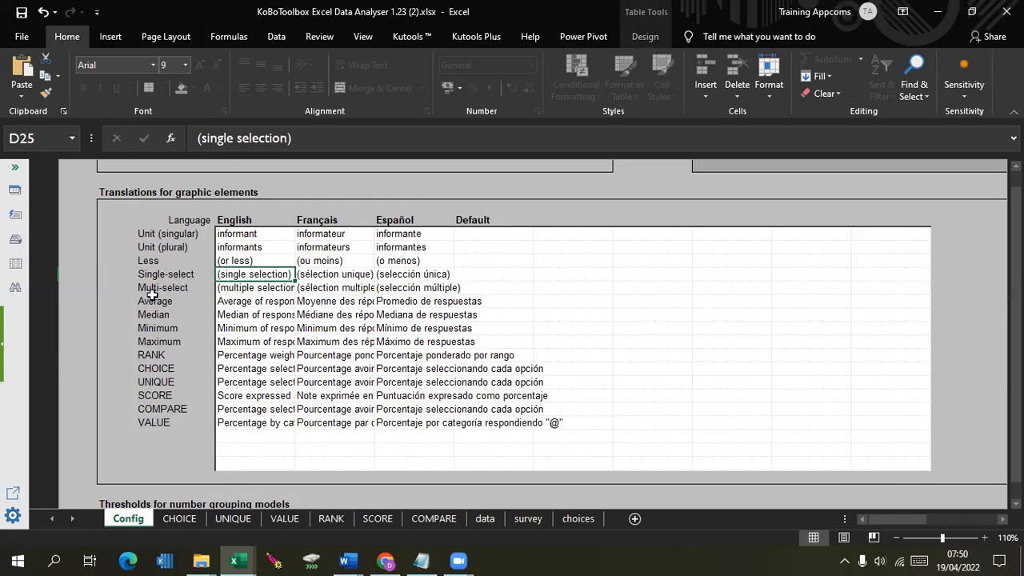
click(281, 303)
click(263, 314)
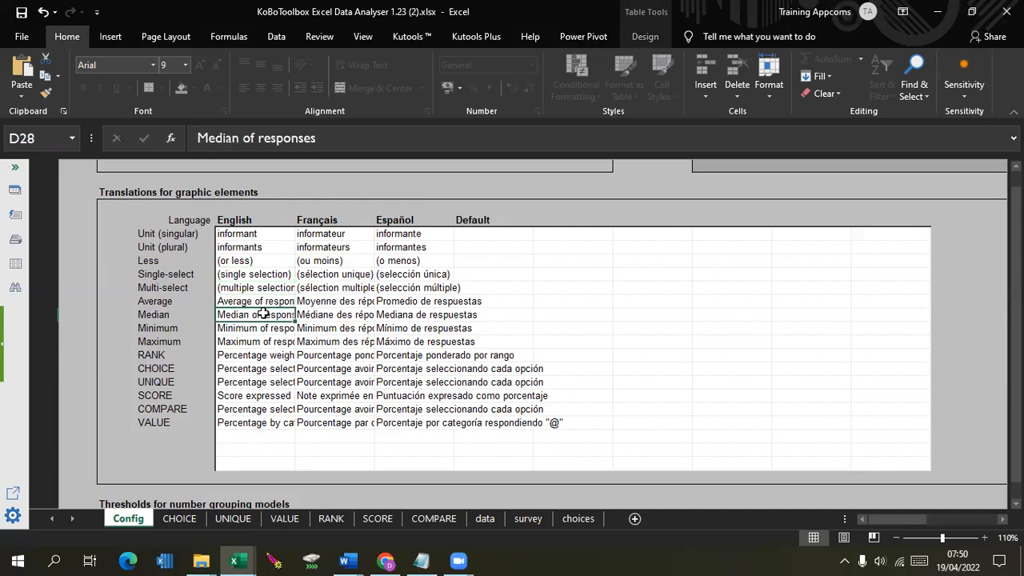
click(244, 328)
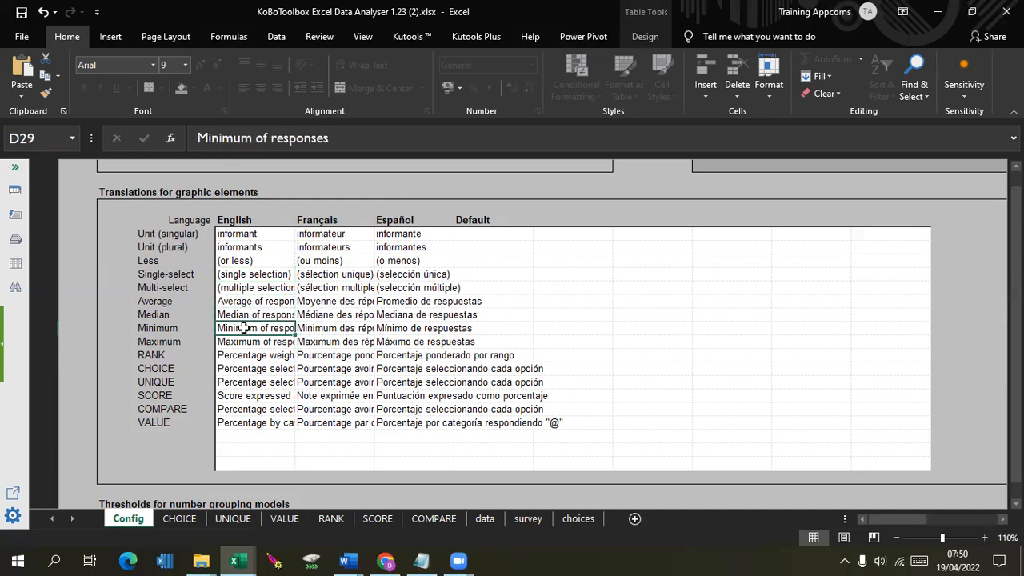
click(248, 341)
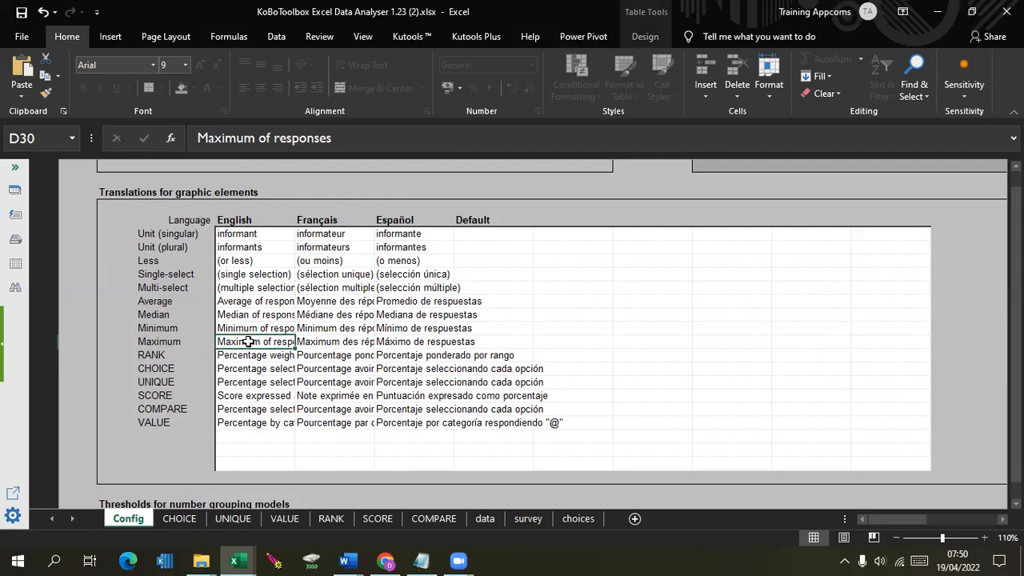
click(260, 356)
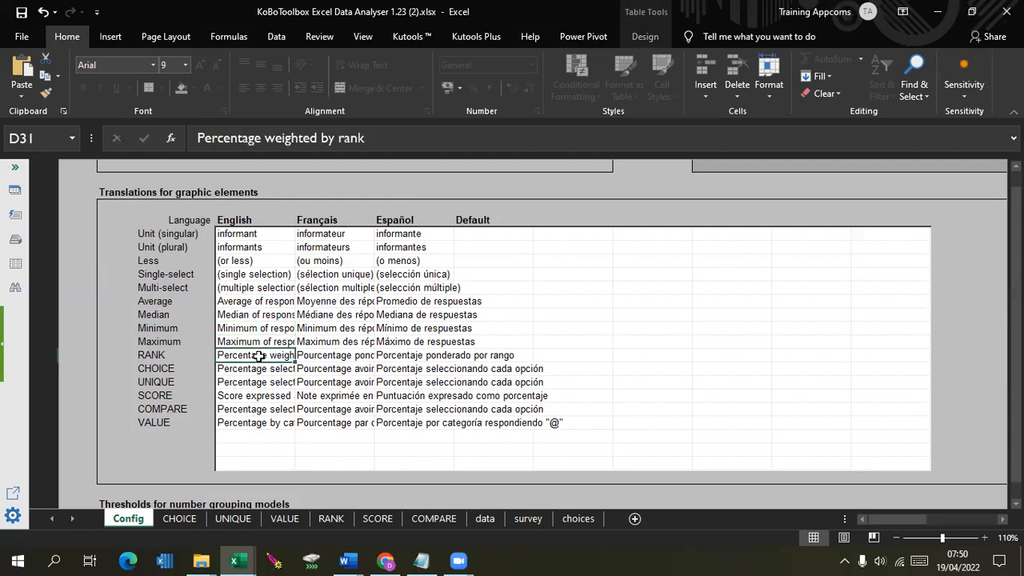
click(266, 369)
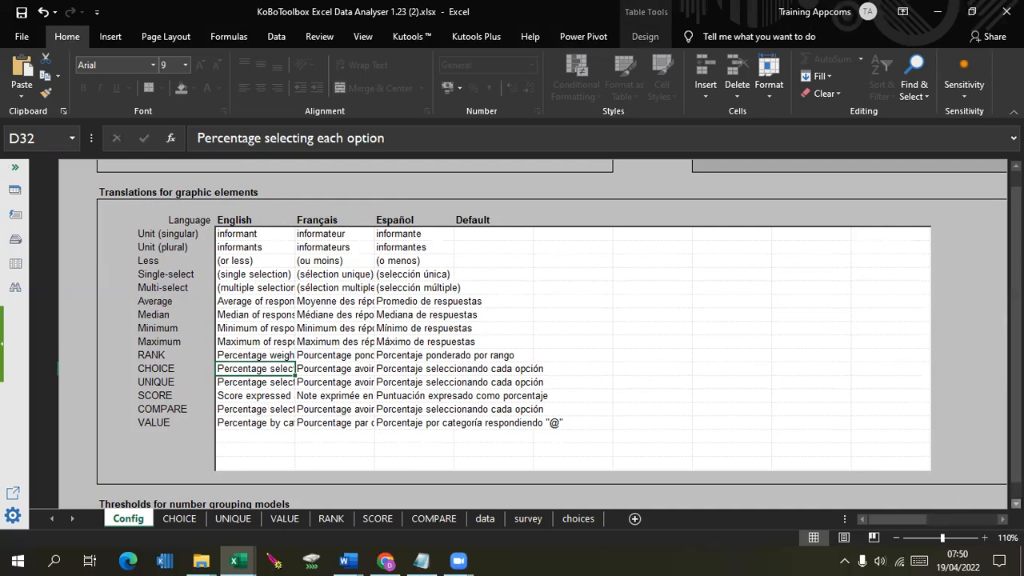
In the thresholds for number grouping models, fill model B with 0, 5, 12, 18, 35 and 65 for rows 0 to 5.
scroll(559, 339, down, 4)
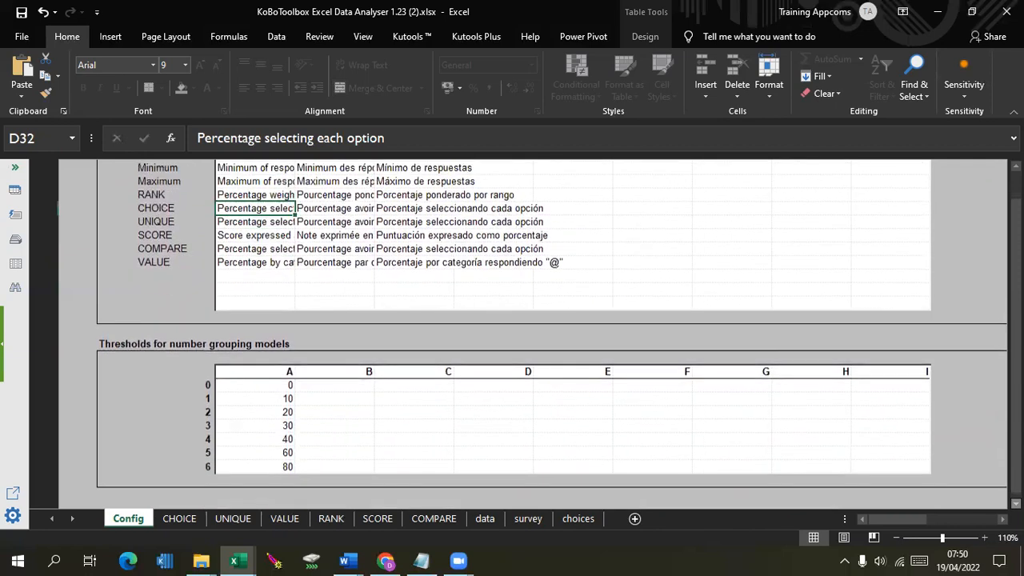
scroll(588, 417, down, 1)
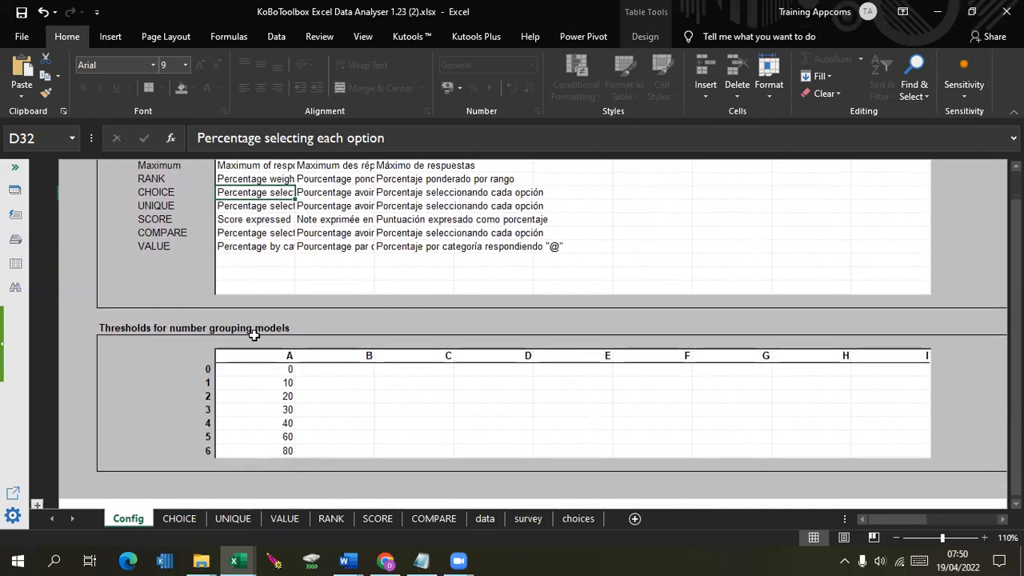
click(329, 374)
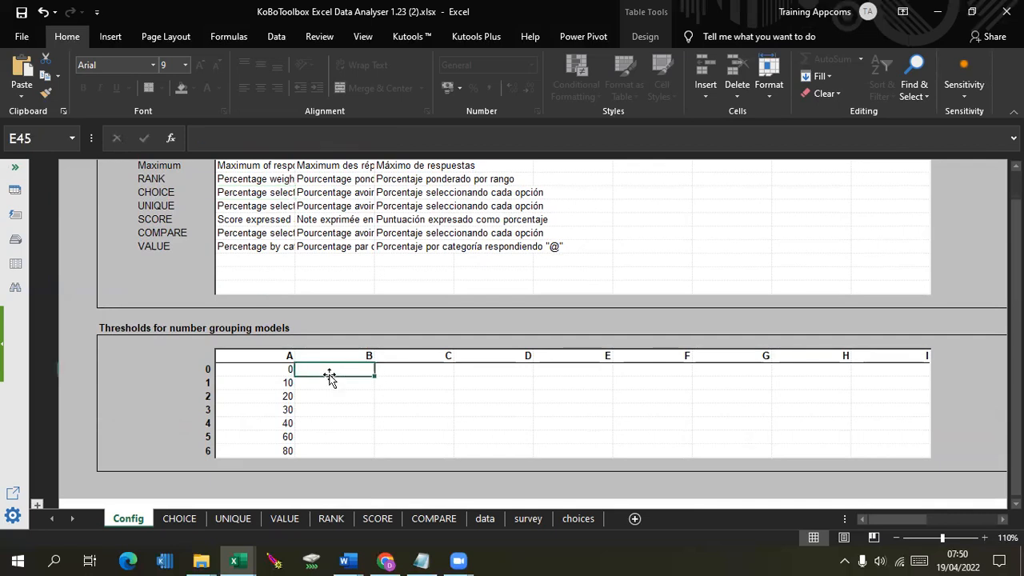
double_click(330, 375)
text(0)
key(Return)
text(5)
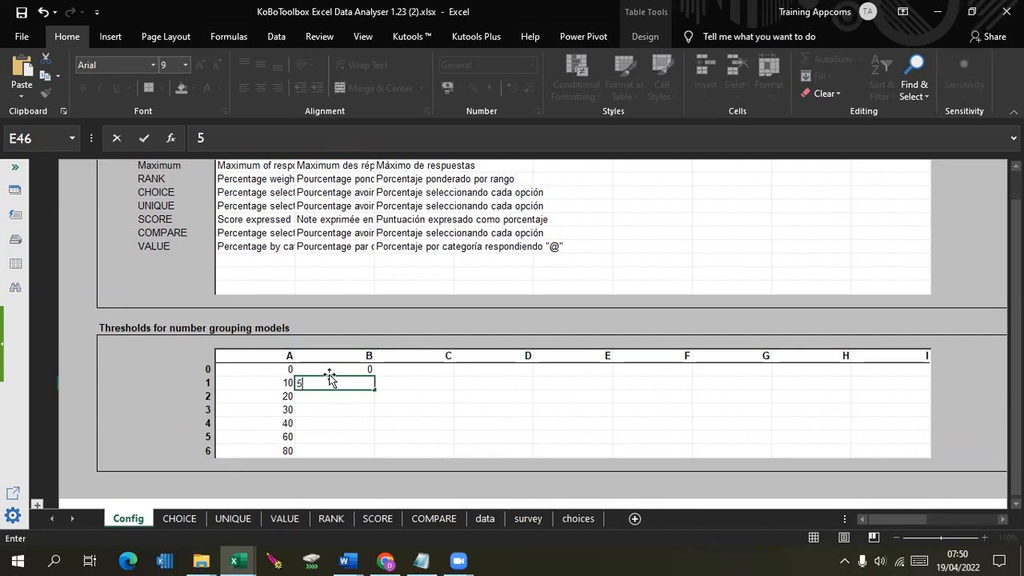
key(Return)
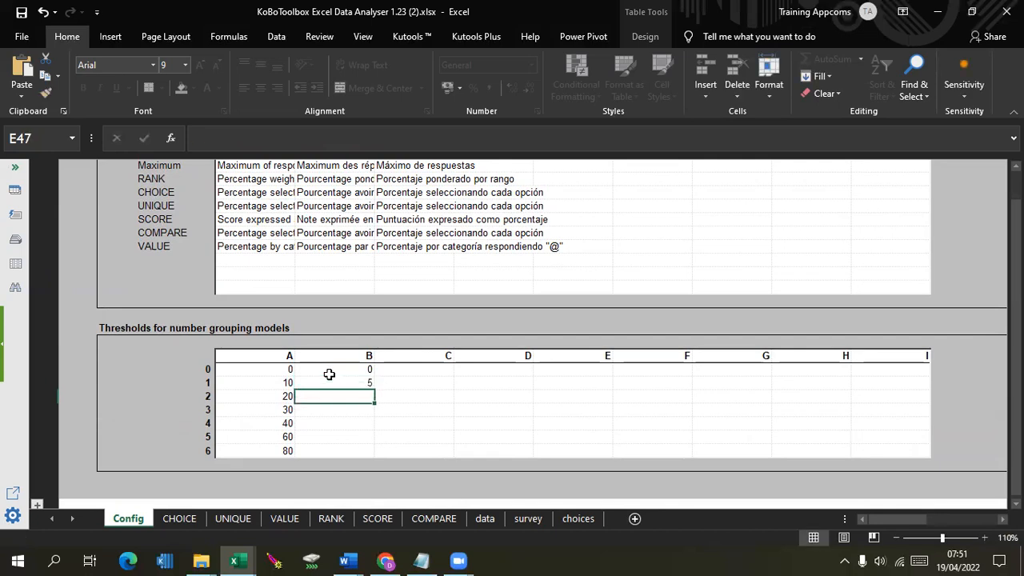
text(1)
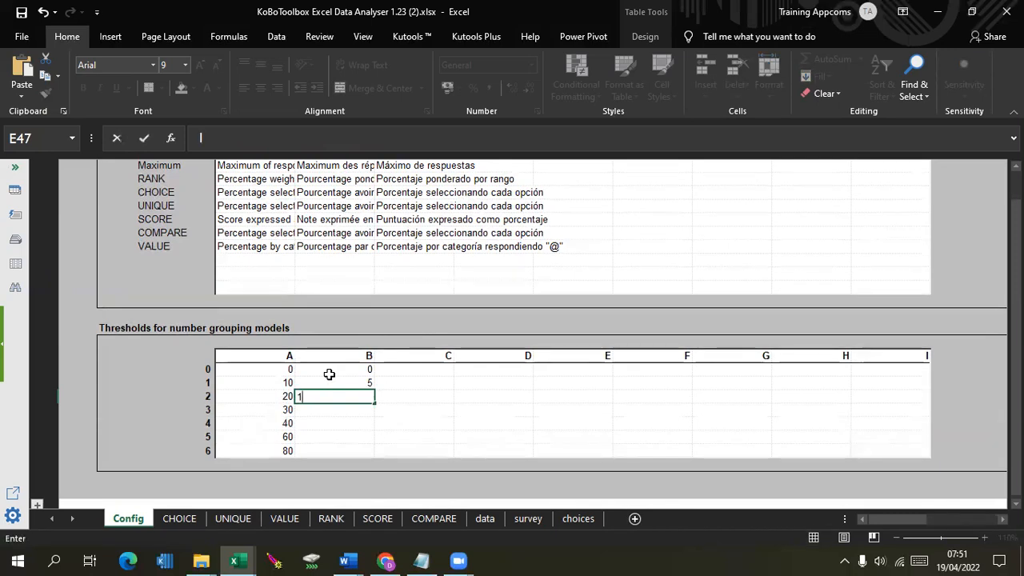
text(2)
key(Return)
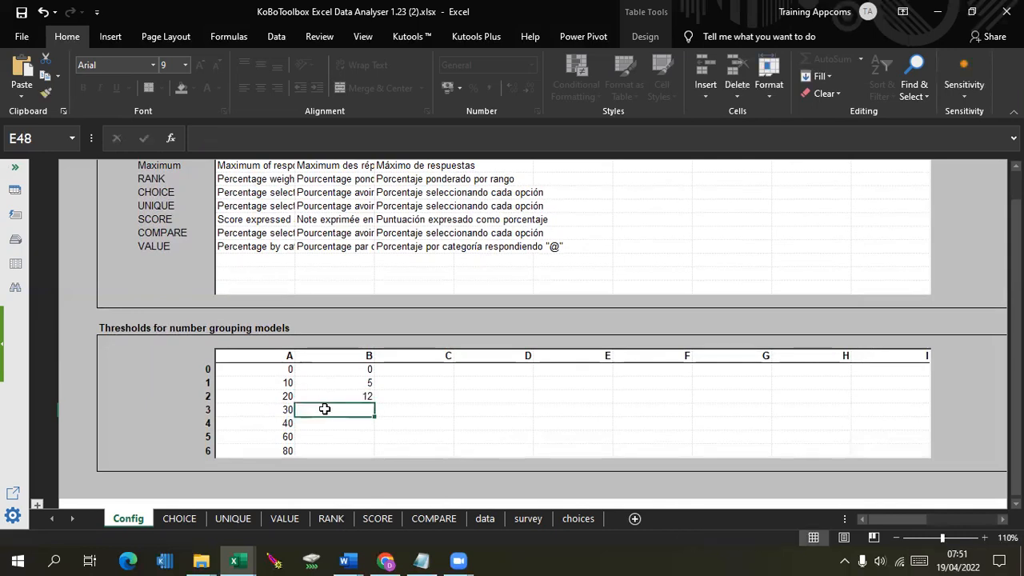
text(18)
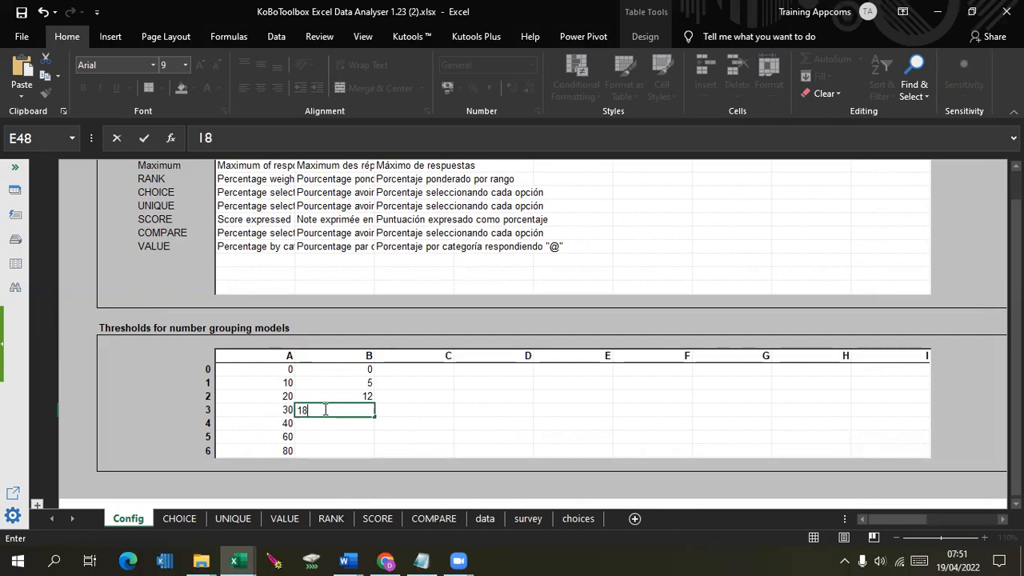
key(Return)
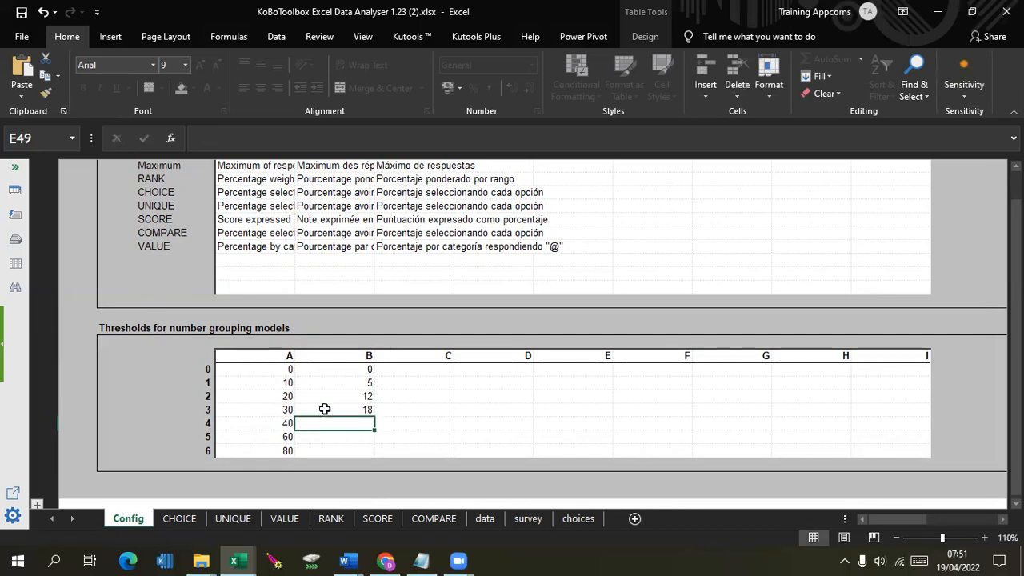
text(3)
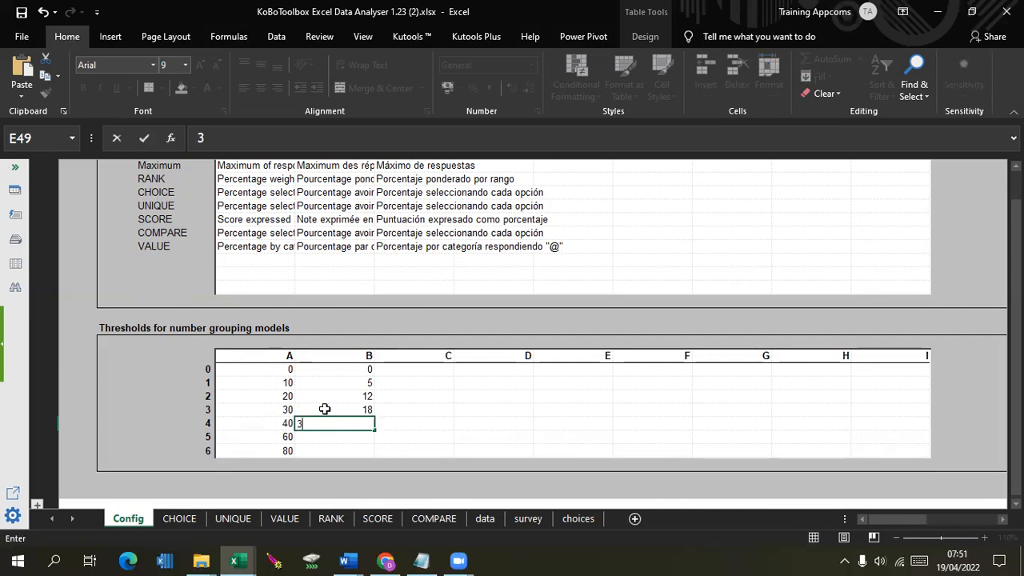
text(5)
key(Return)
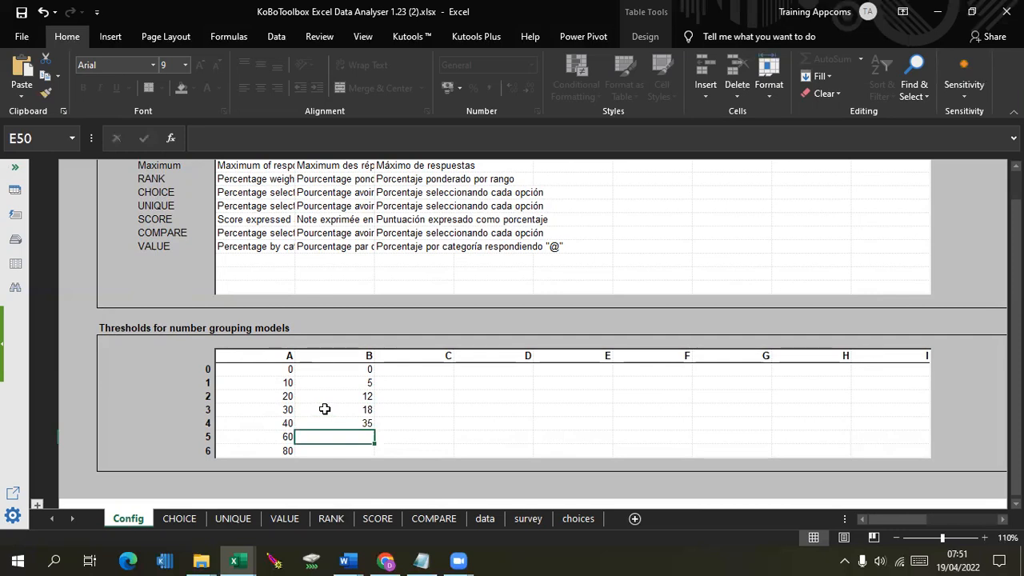
text(65)
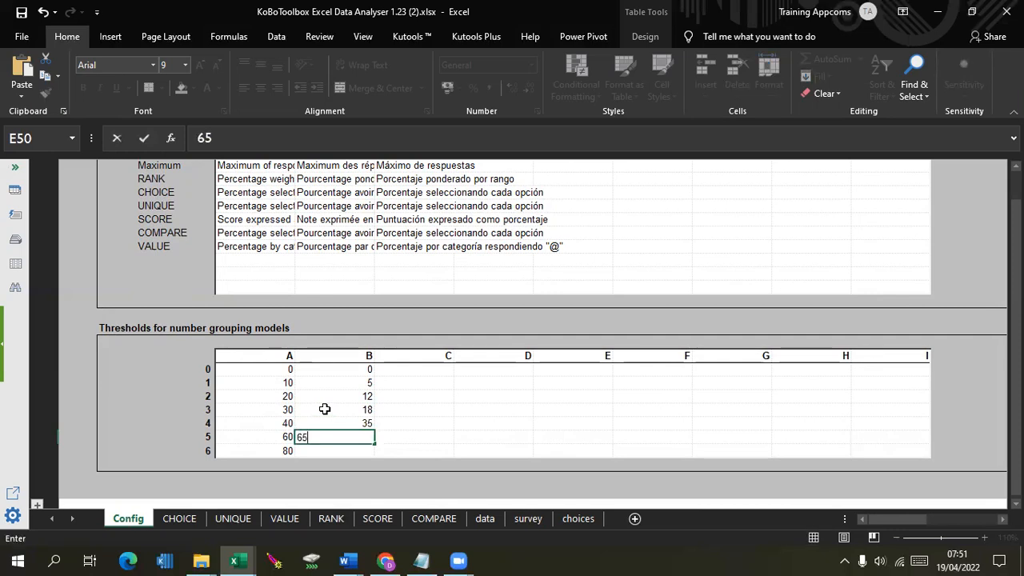
key(Return)
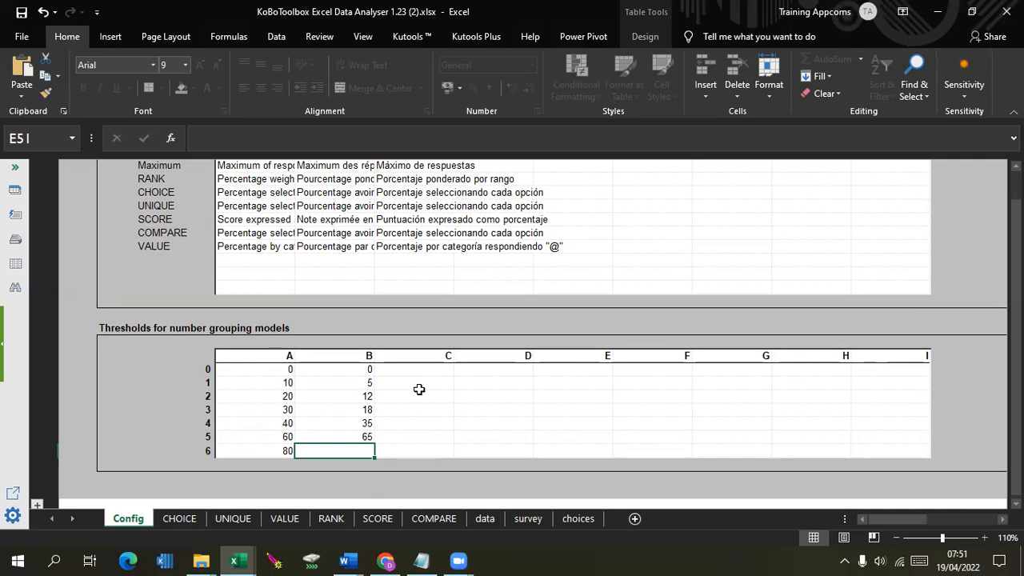
Fill threshold model C, rows 0 to 6, with 1000, 2000, 3000, 4000, 5000, 6000 and 10000.
click(396, 370)
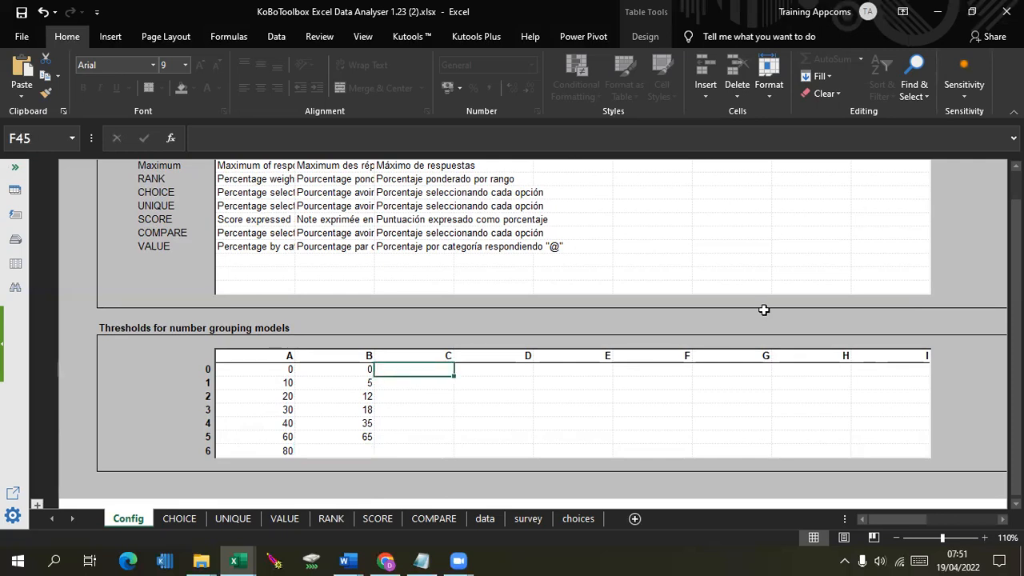
text(100)
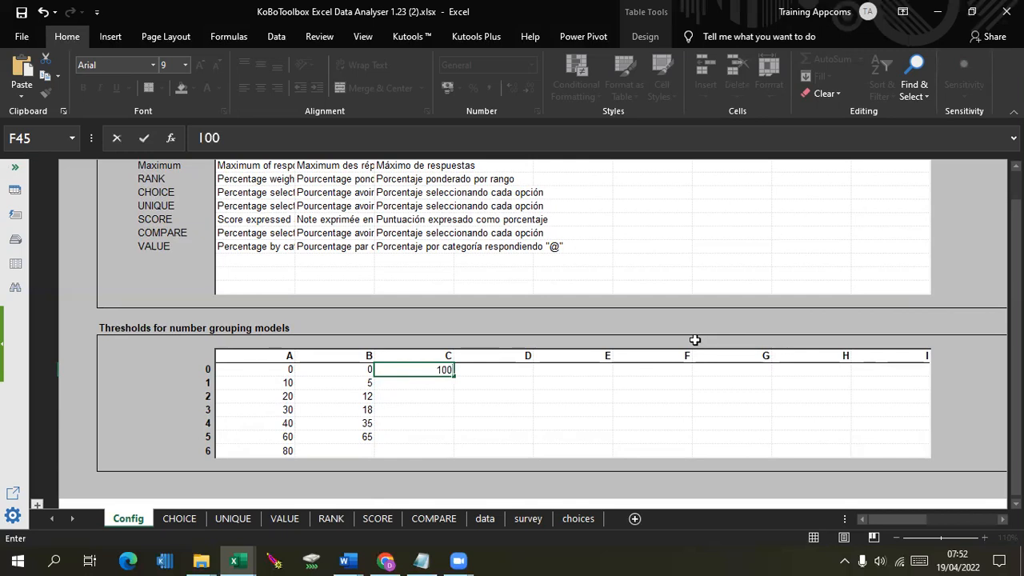
text(0)
click(438, 384)
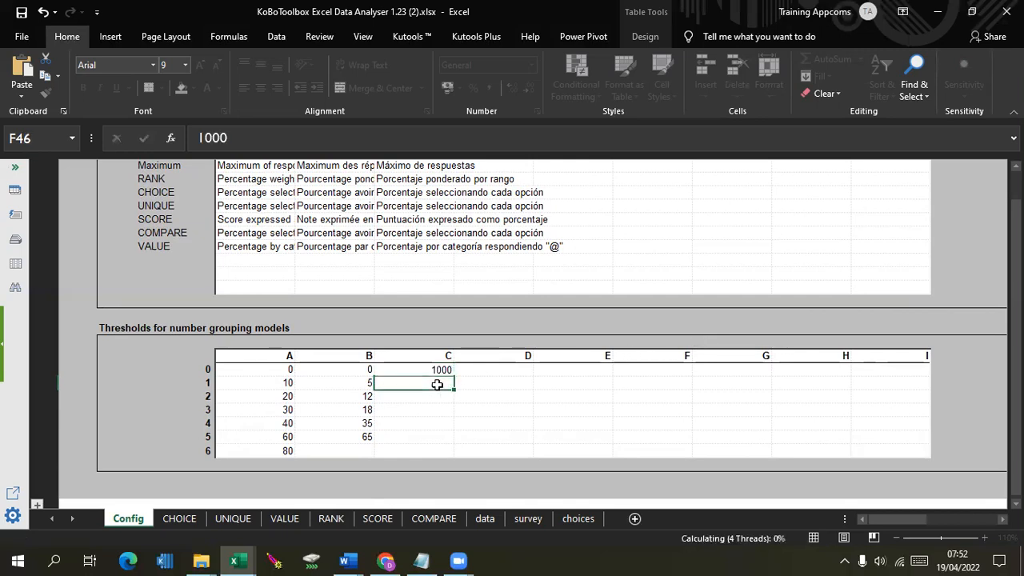
text(2000)
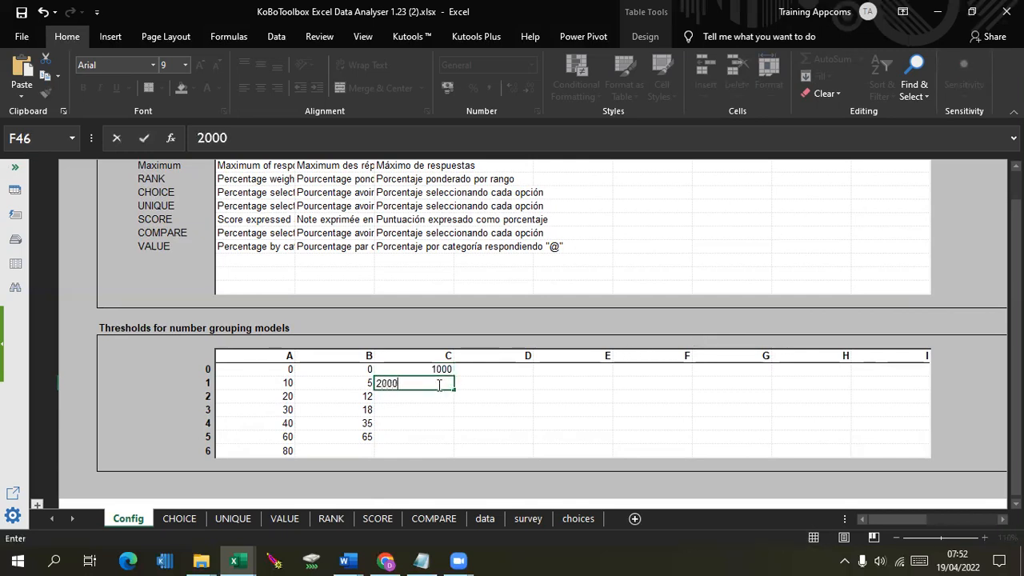
key(Return)
text(3000)
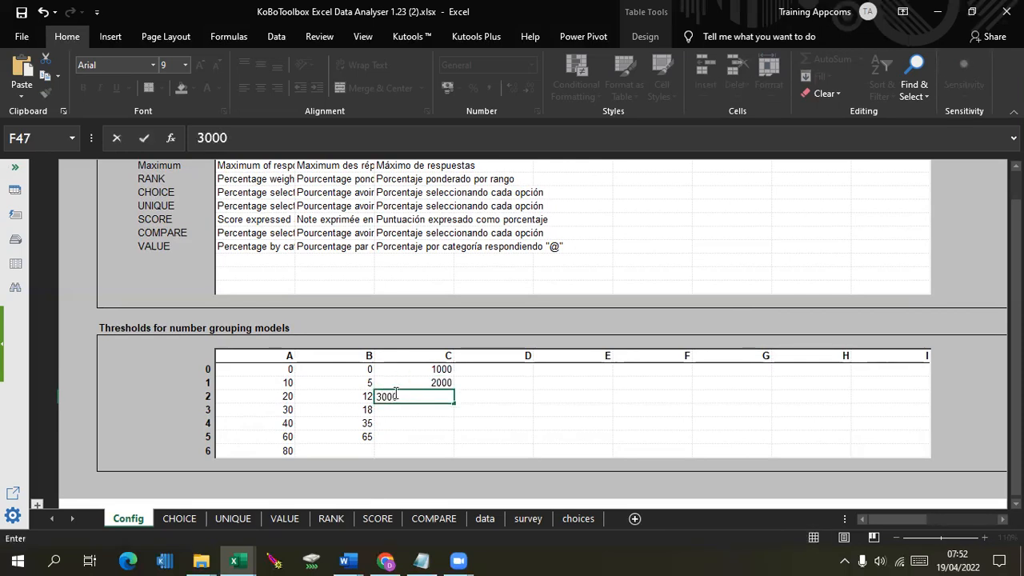
key(Return)
text(4000)
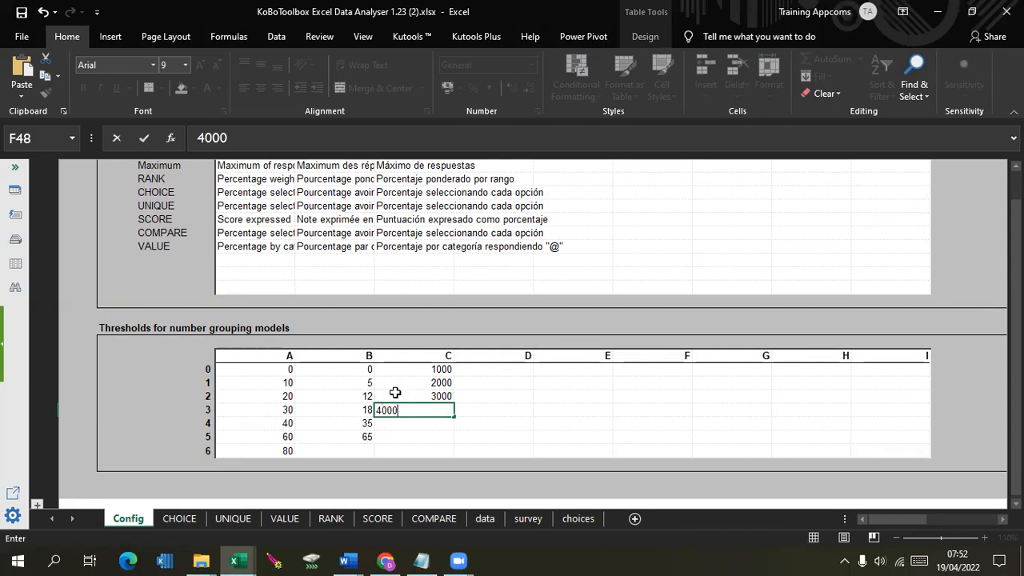
key(Return)
text(5000)
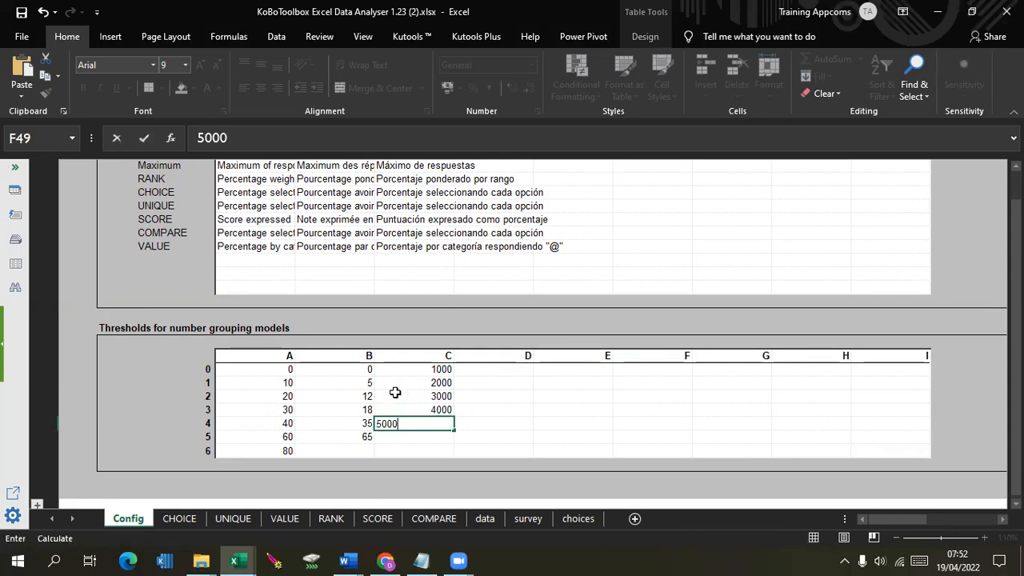
key(Return)
text(6000)
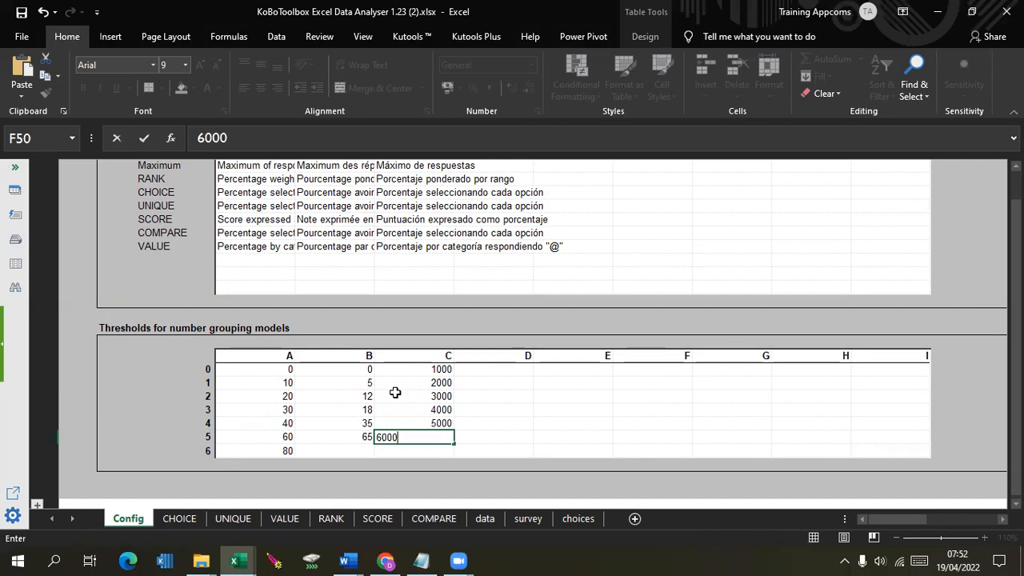
key(Return)
text(700)
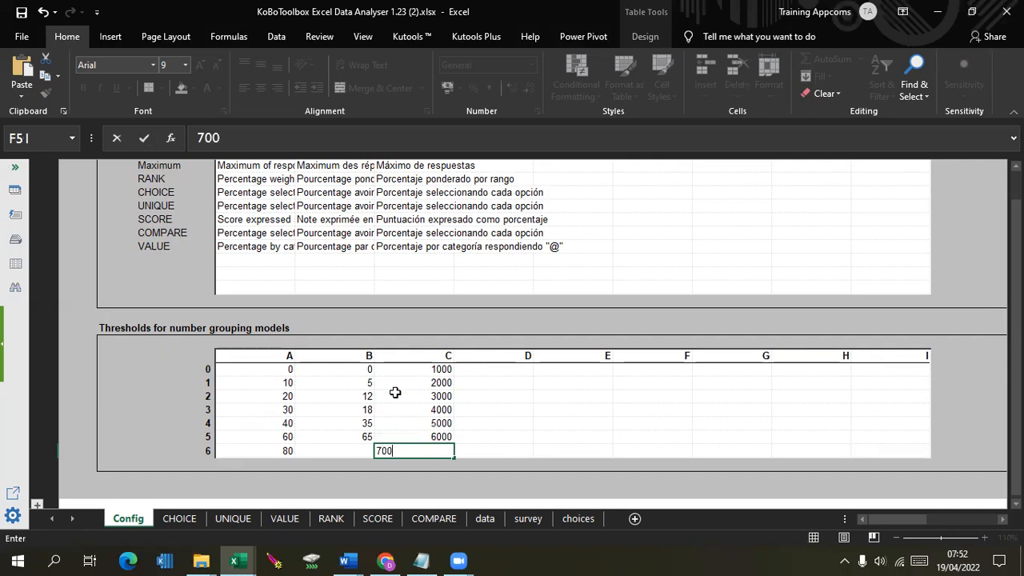
key(BackSpace)
key(BackSpace)
key(BackSpace)
text(10000)
key(Return)
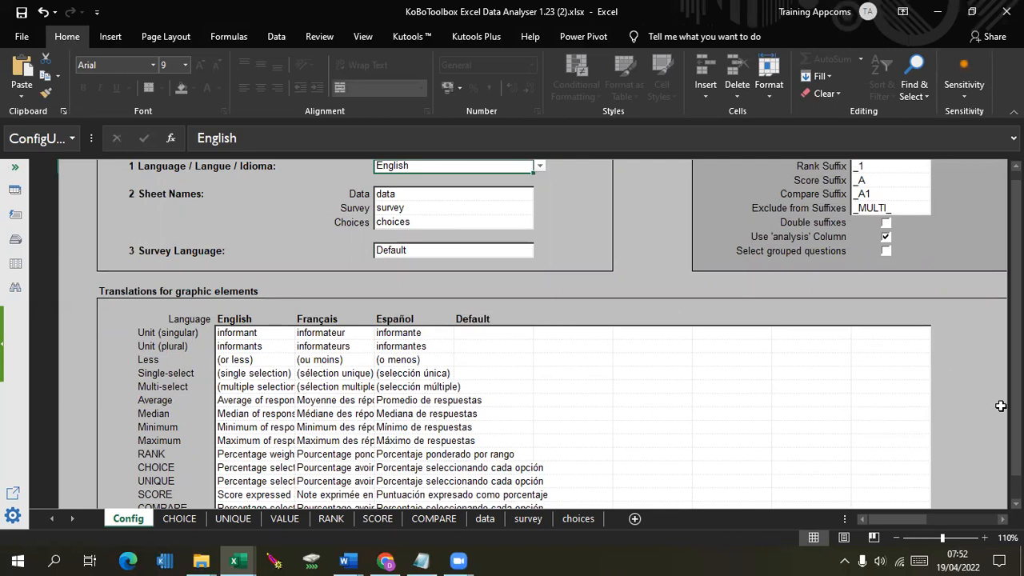
On the CHOICE sheet, set the question to analyse to "Gender Tick only one".
scroll(1014, 336, up, 3)
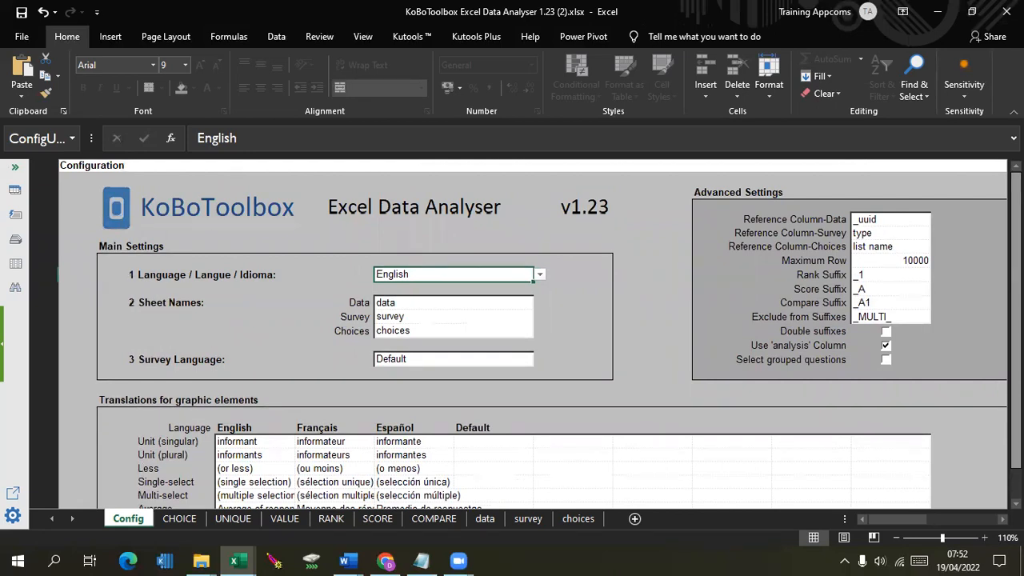
scroll(539, 334, down, 1)
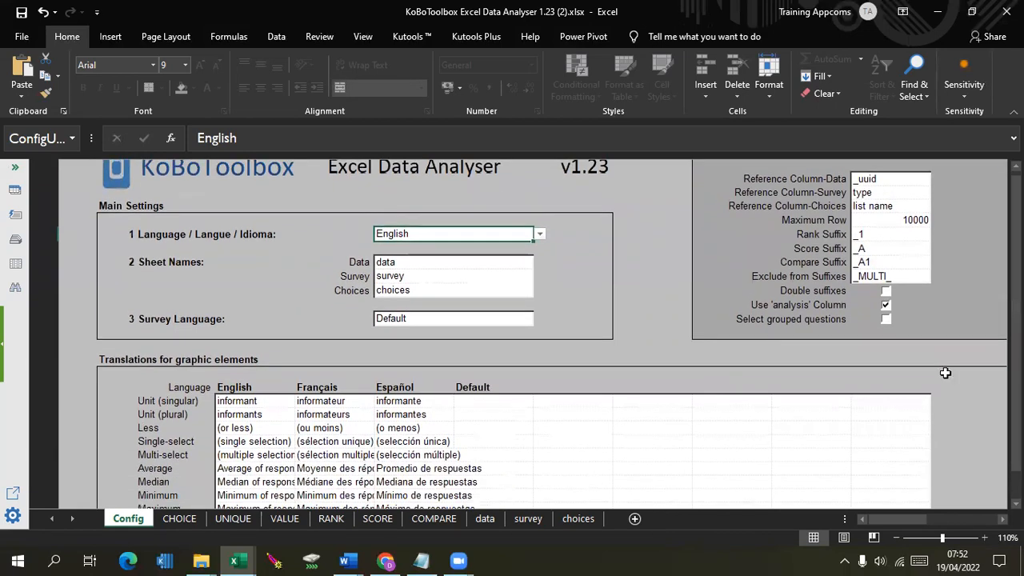
click(179, 519)
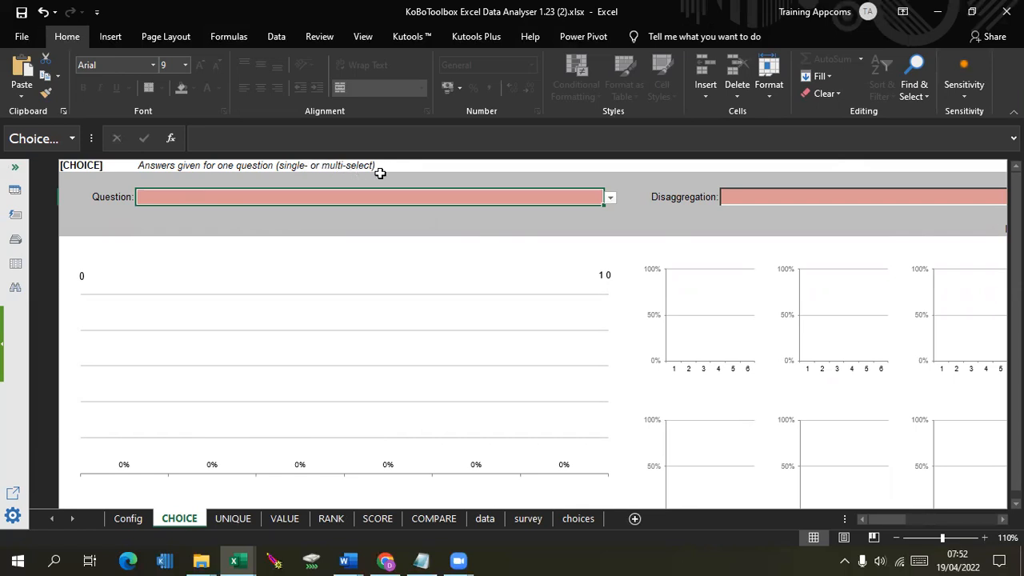
click(610, 199)
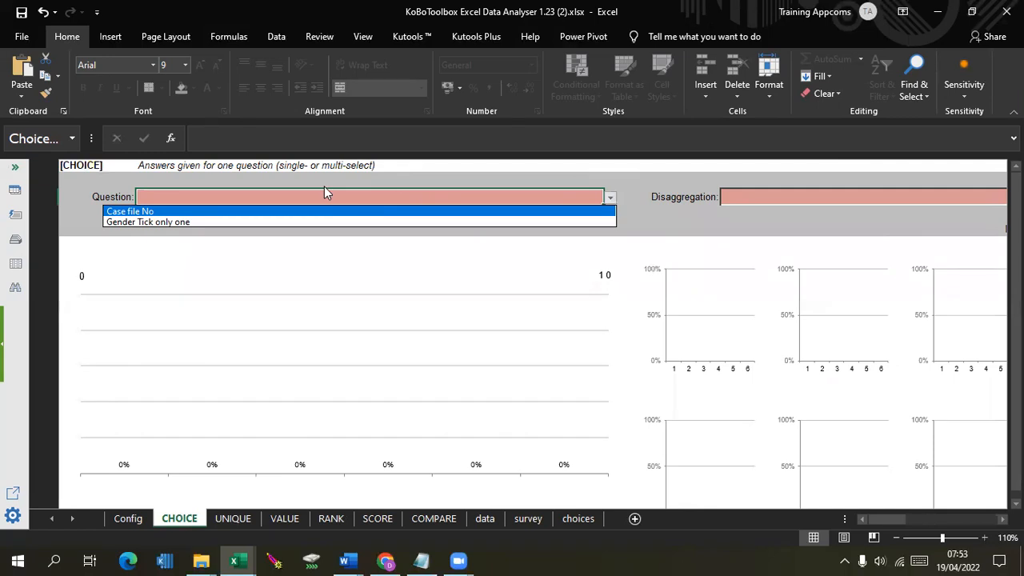
click(187, 223)
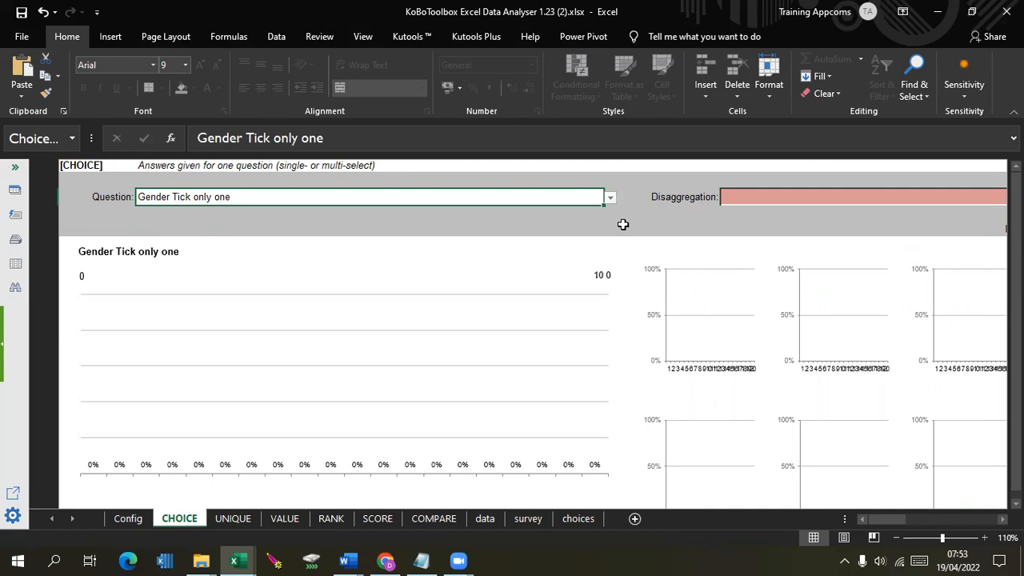
Set the CHOICE sheet's disaggregation to "Gender Tick only one".
drag(887, 520, 901, 521)
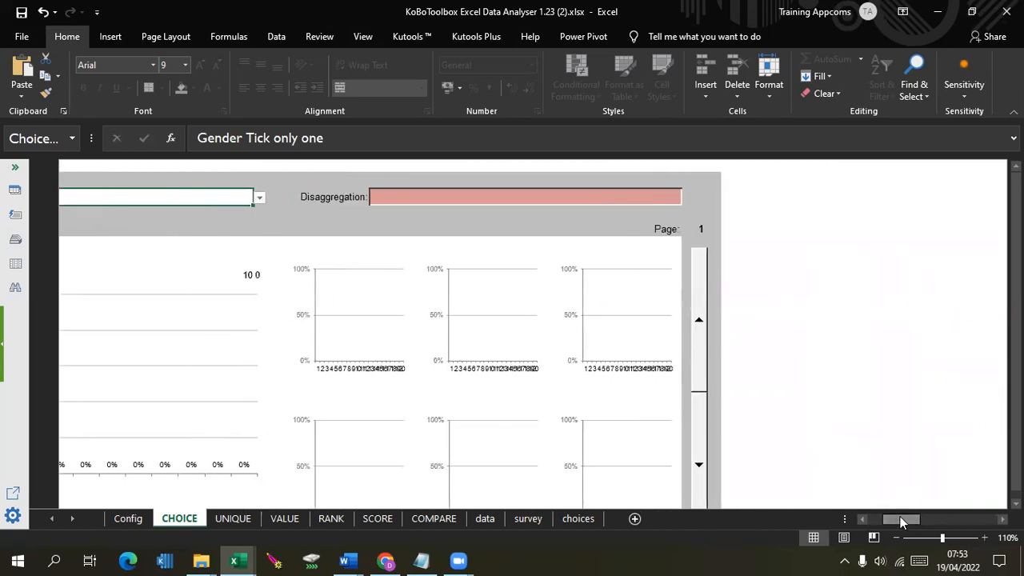
click(538, 194)
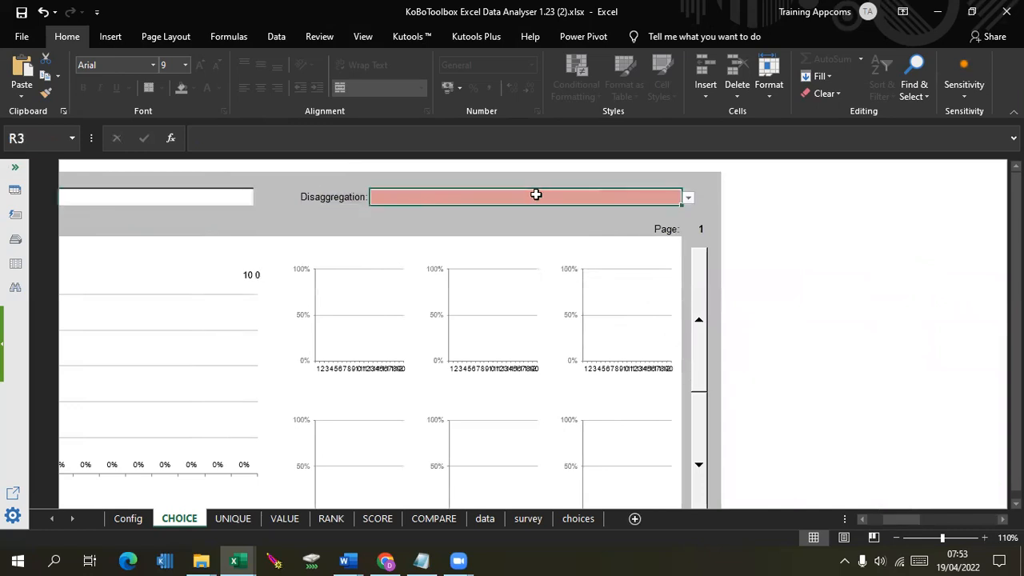
click(689, 197)
click(582, 211)
drag(892, 516, 871, 519)
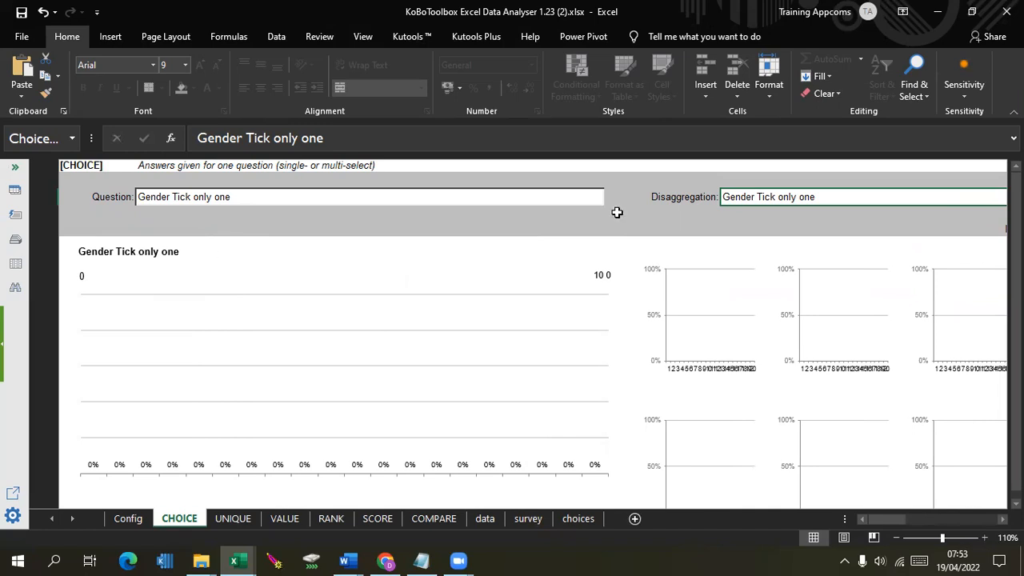
On the choices sheet, change the header in cell A1 to "list name" and save the workbook.
click(584, 520)
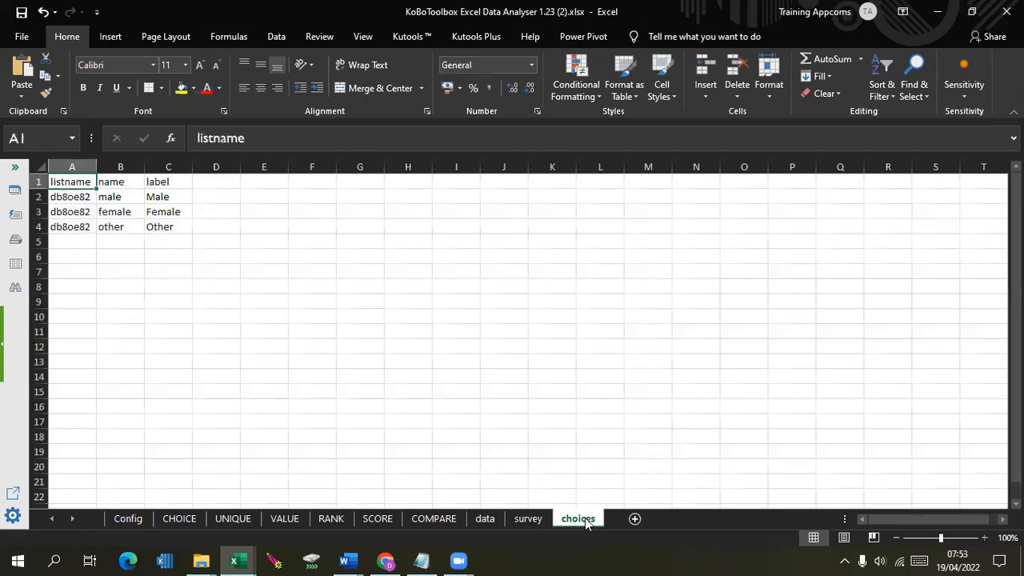
click(214, 141)
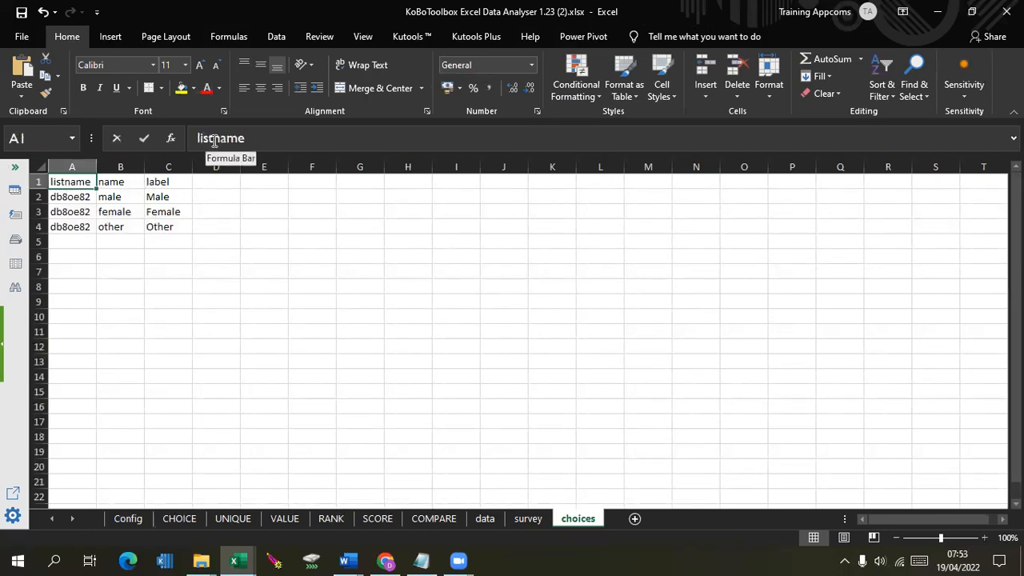
click(187, 241)
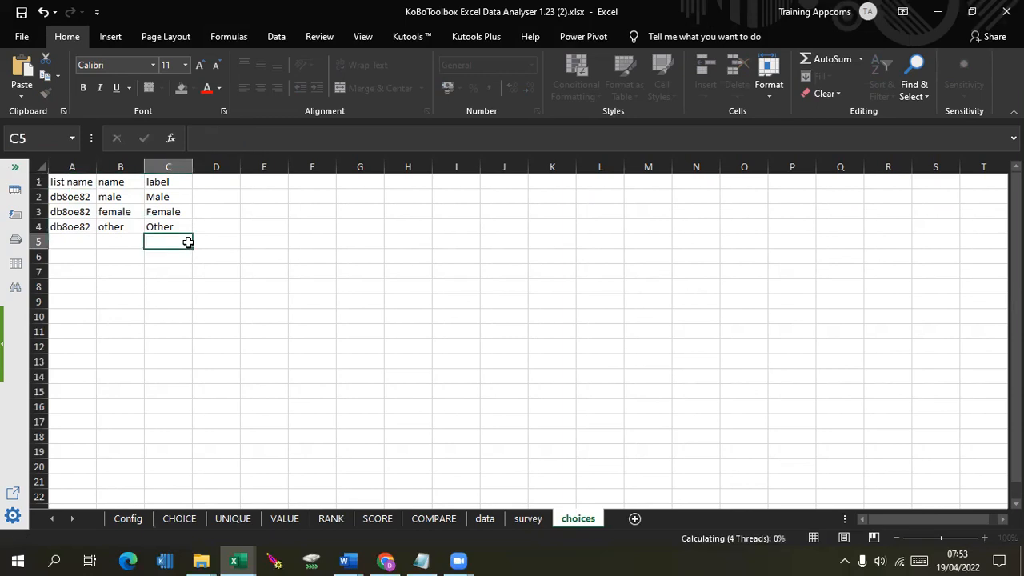
key(ctrl+s)
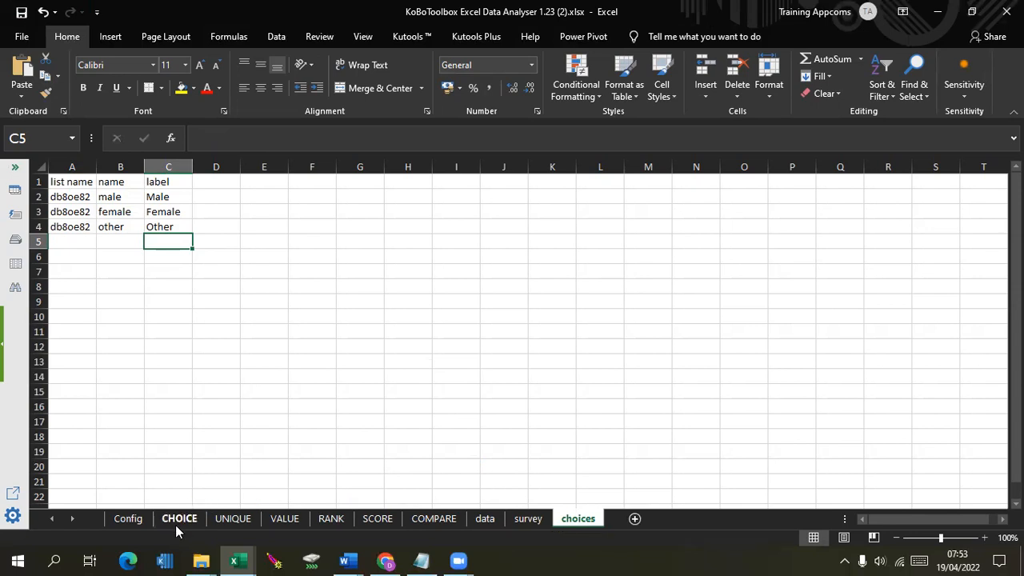
On the CHOICE sheet, review the gender charts and change the question to analyse to "Case file No".
click(177, 518)
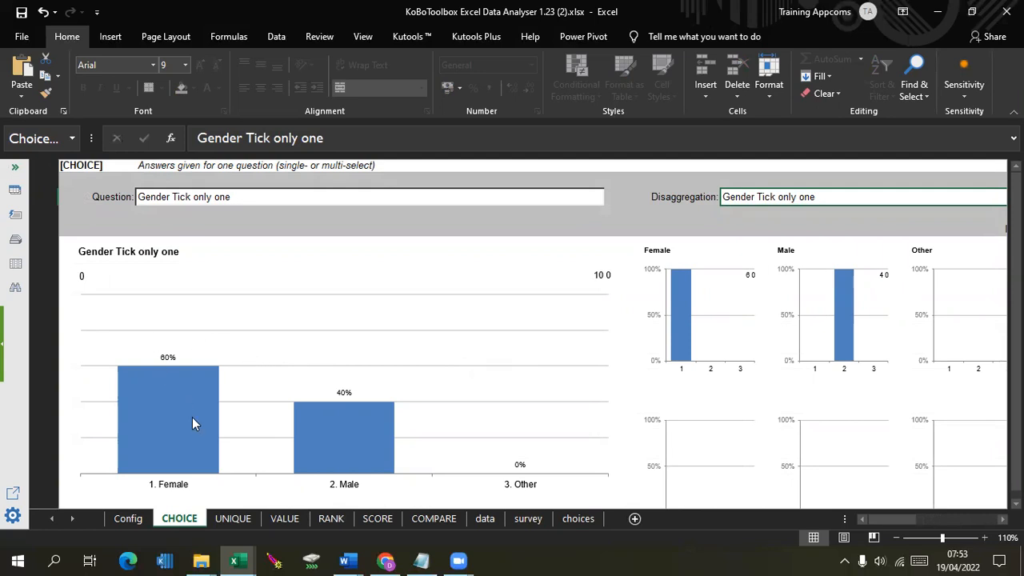
mouse_move(169, 465)
mouse_move(352, 444)
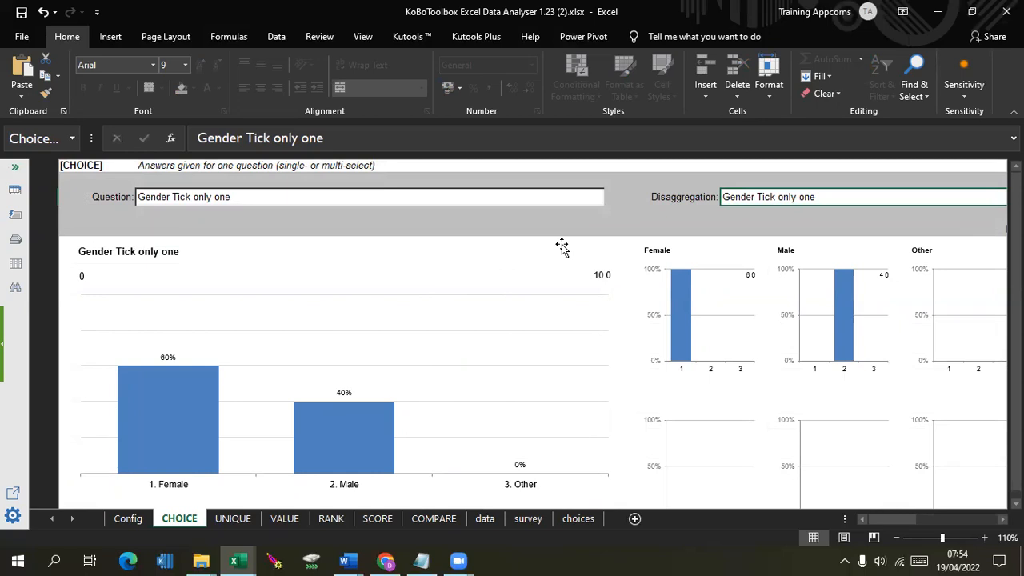
click(596, 200)
click(610, 202)
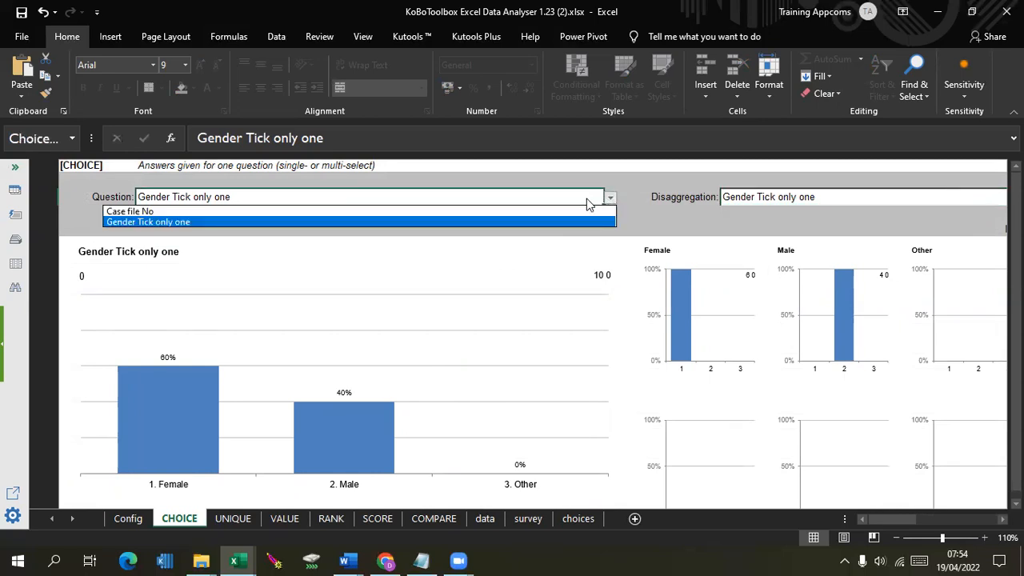
click(253, 212)
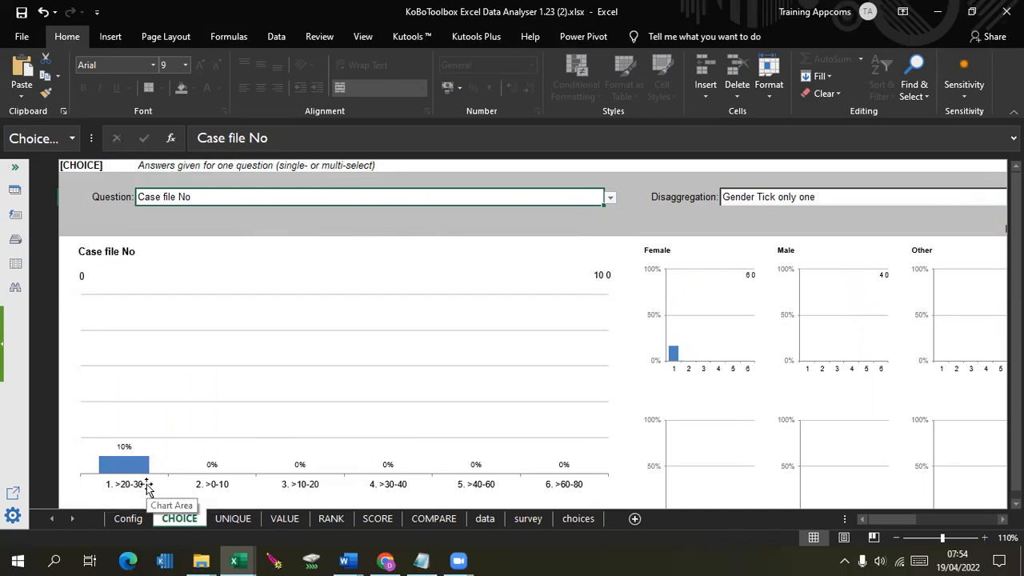
Check the number grouping thresholds on the Config sheet and set the CHOICE sheet's number grouping model to C.
click(131, 521)
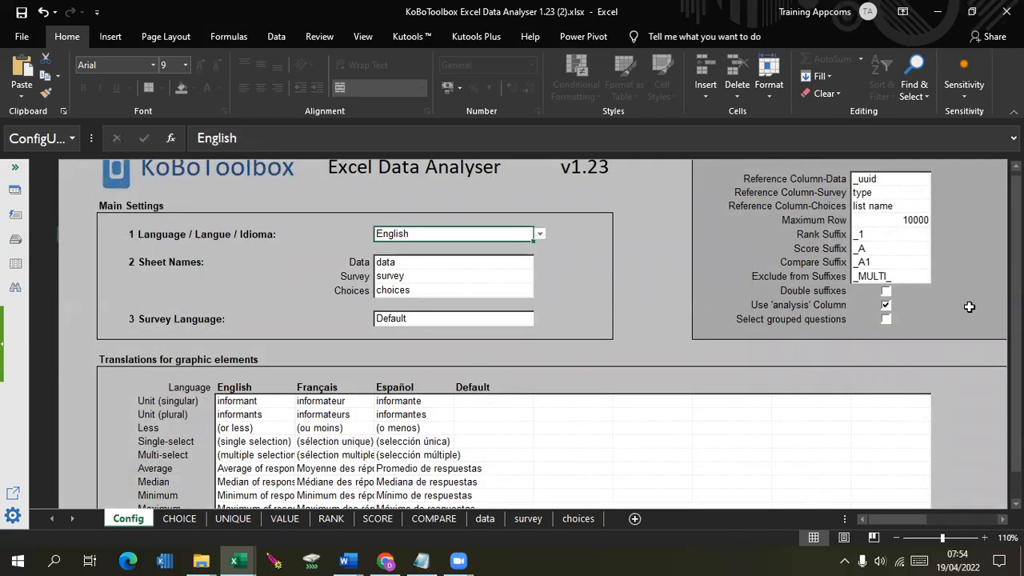
scroll(1015, 336, down, 5)
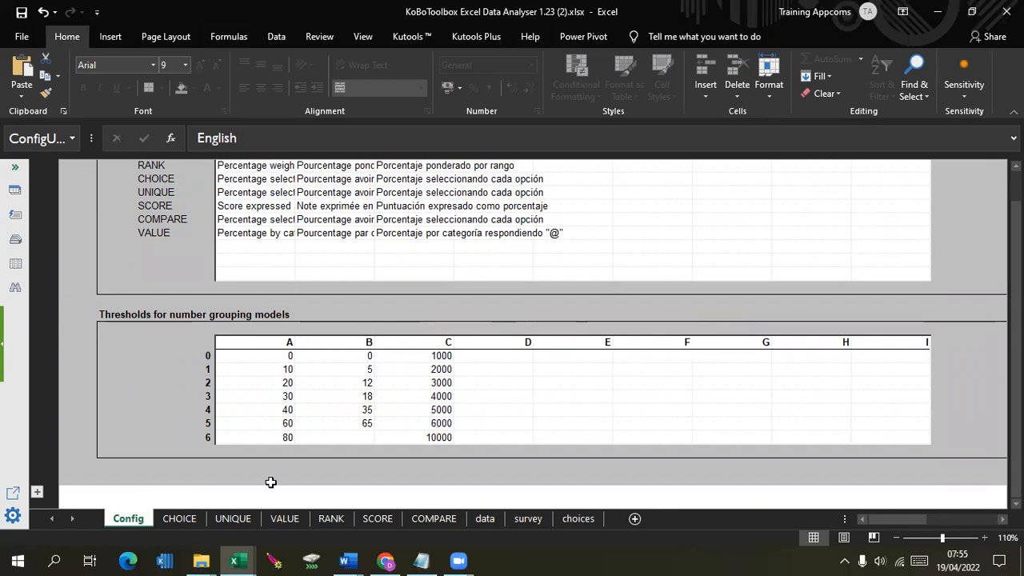
click(178, 520)
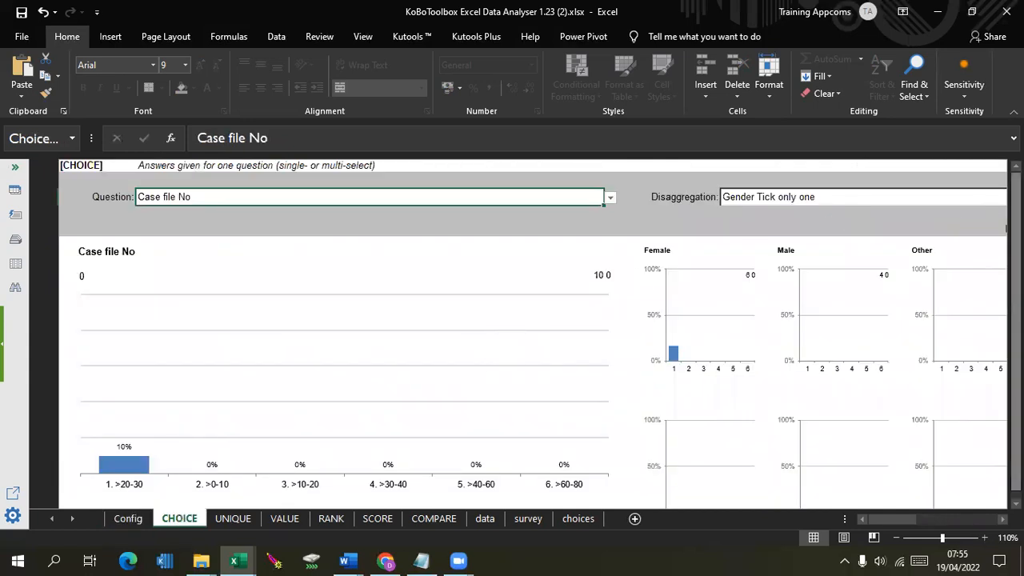
scroll(632, 208, down, 6)
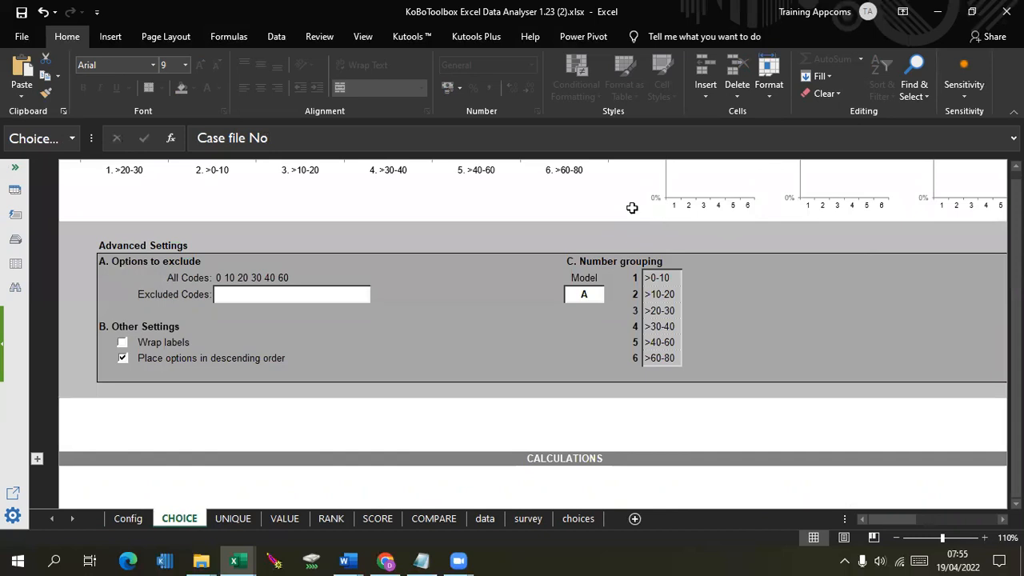
click(596, 293)
click(610, 294)
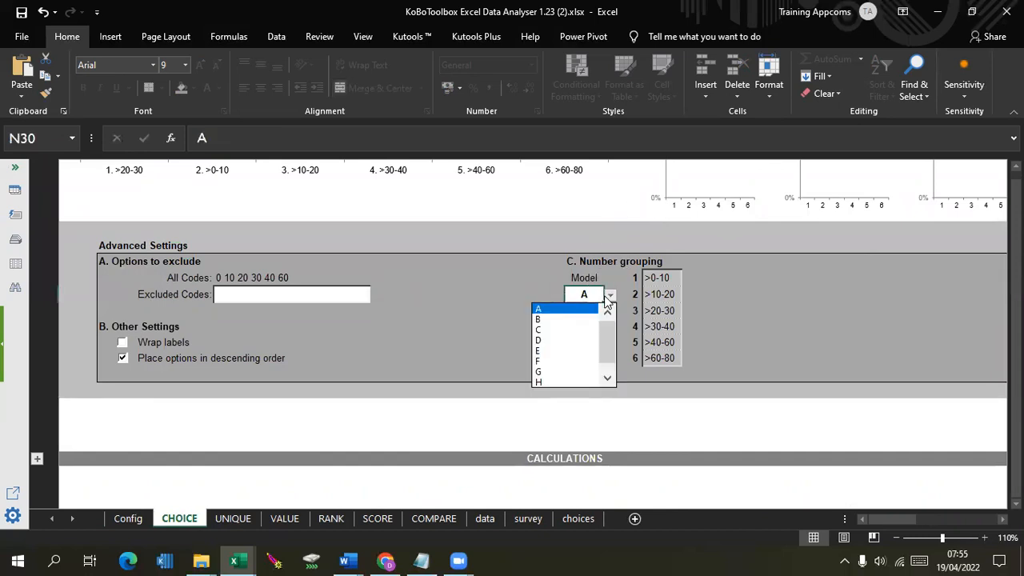
click(550, 331)
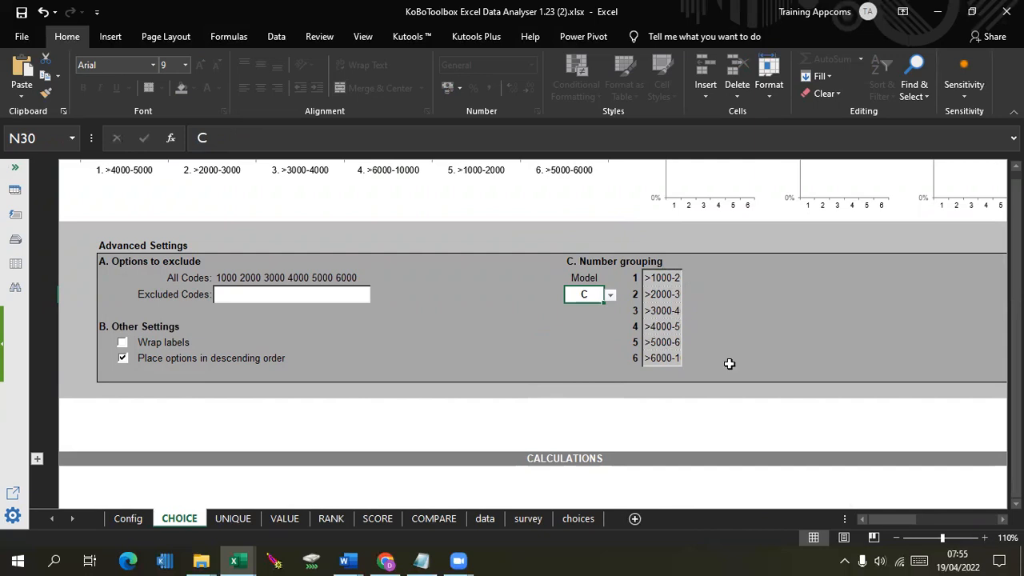
scroll(1006, 229, up, 5)
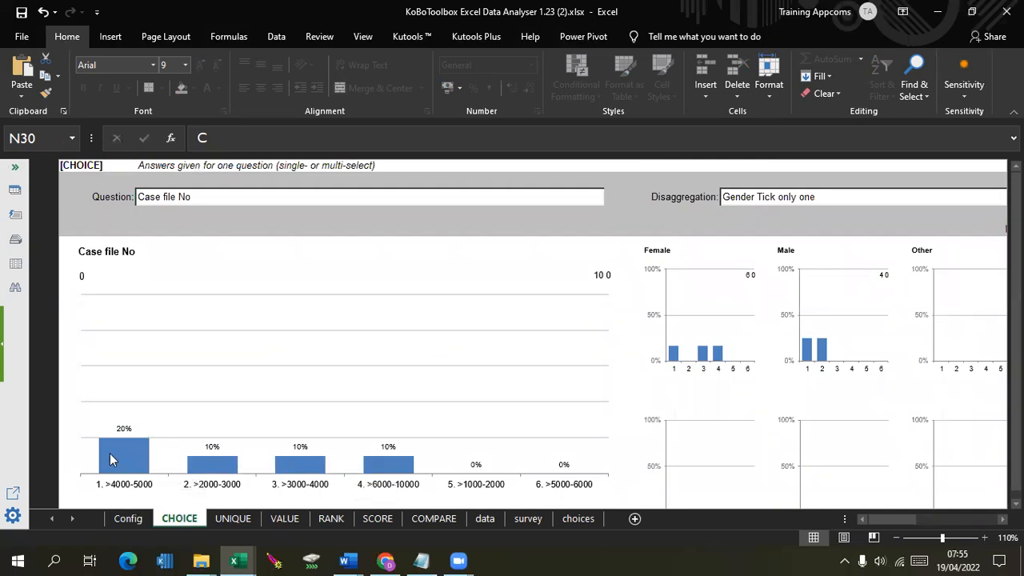
mouse_move(116, 475)
mouse_move(824, 357)
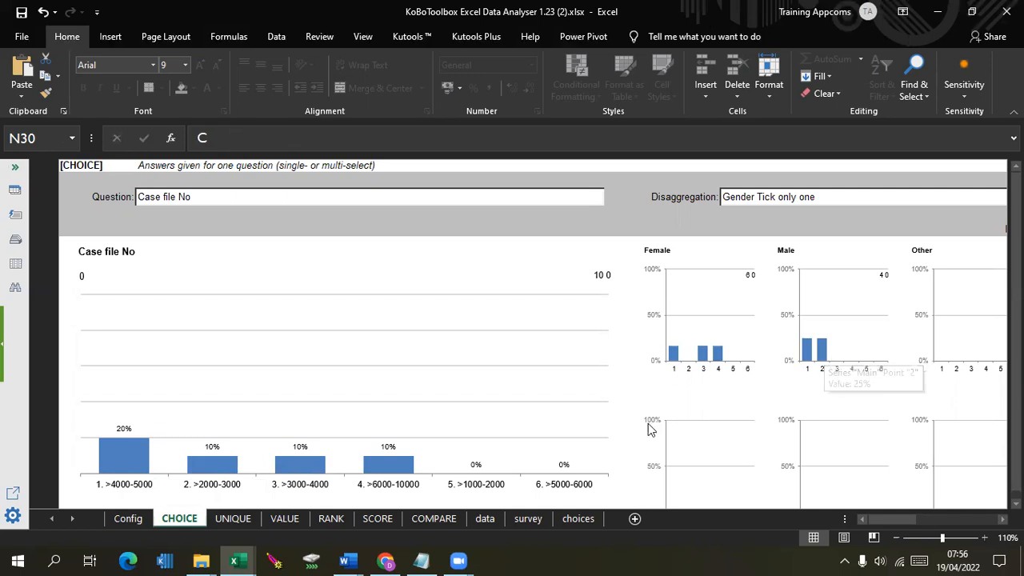
mouse_move(459, 560)
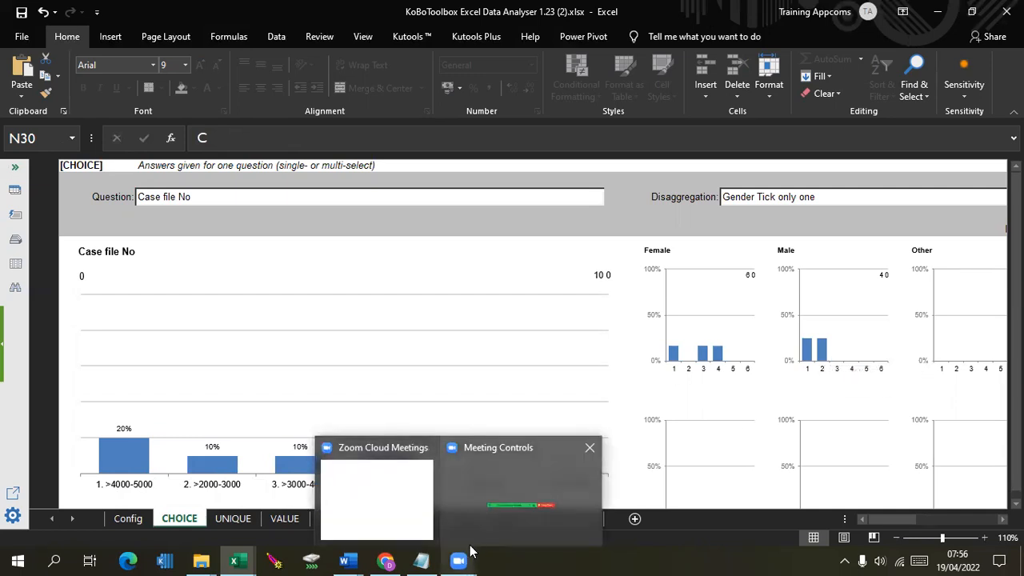
click(498, 512)
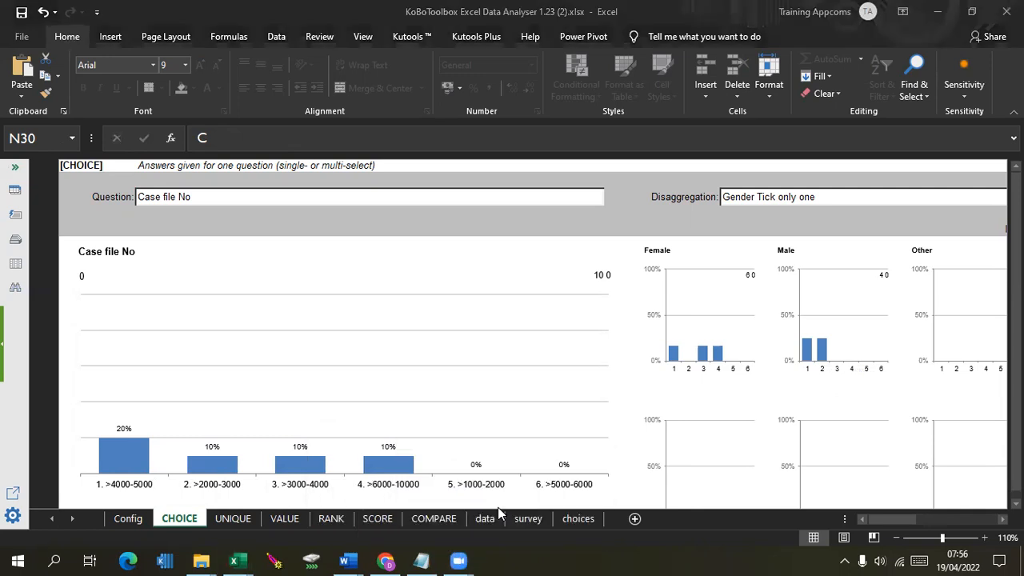